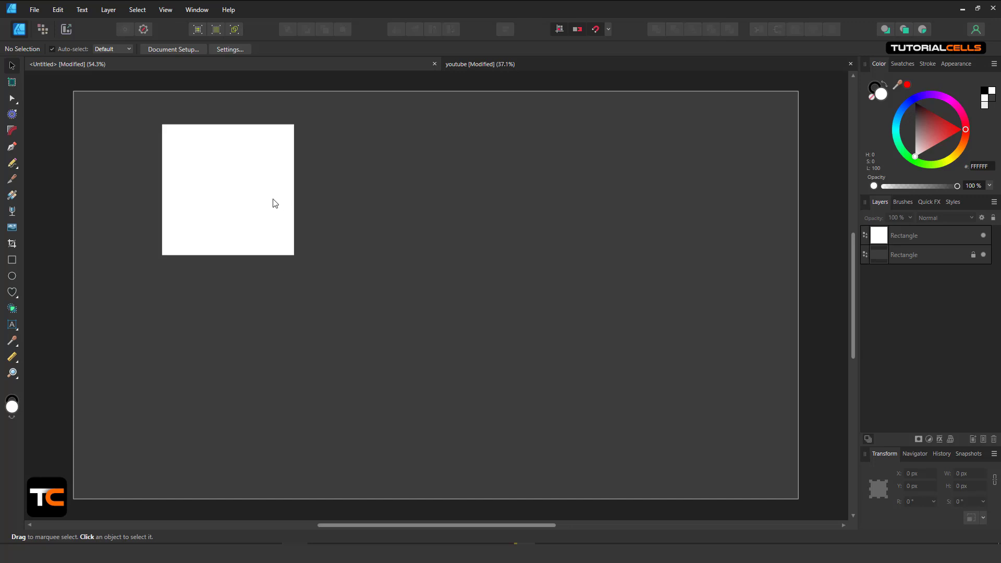
# Fill the white square with green 46A15B and move it to about X 617 px, Y 110 px
pyautogui.moveTo(275, 203); pyautogui.dragTo(300, 208)
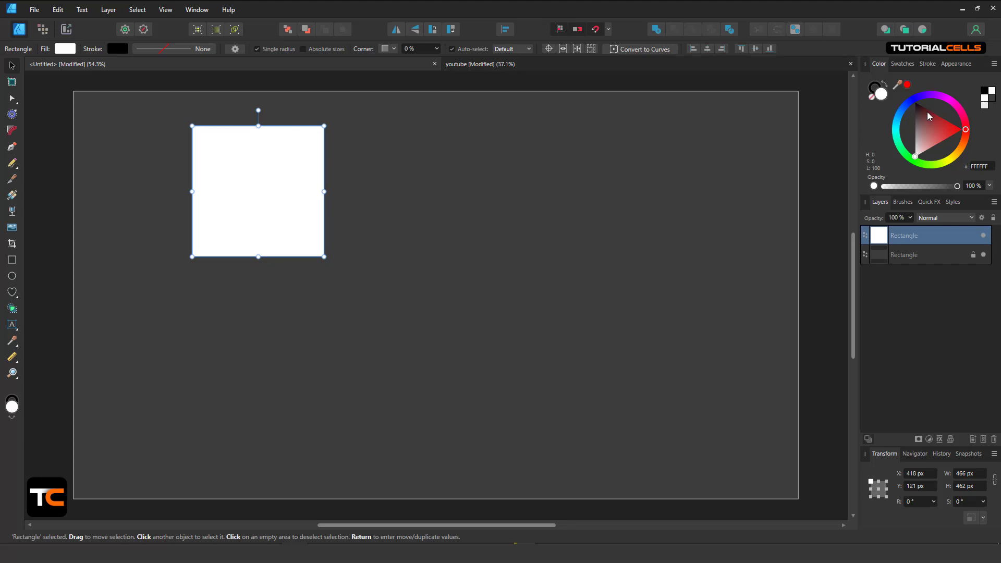
pyautogui.moveTo(964, 130)
pyautogui.mouseDown()
pyautogui.moveTo(956, 108)
pyautogui.moveTo(922, 97)
pyautogui.moveTo(899, 120)
pyautogui.moveTo(913, 154)
pyautogui.moveTo(927, 118)
pyautogui.moveTo(939, 126)
pyautogui.moveTo(929, 136)
pyautogui.mouseUp()
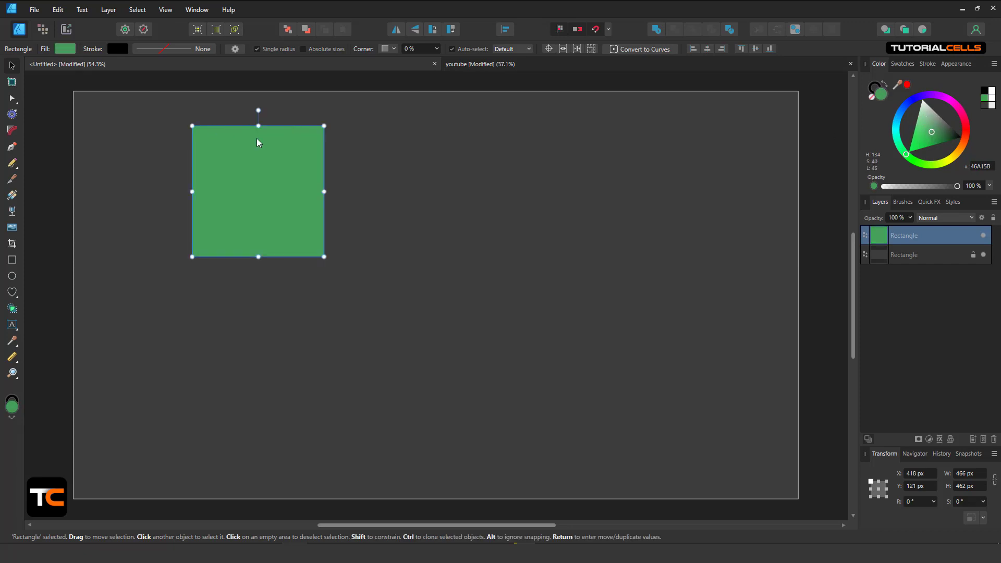
pyautogui.moveTo(257, 139); pyautogui.dragTo(313, 135)
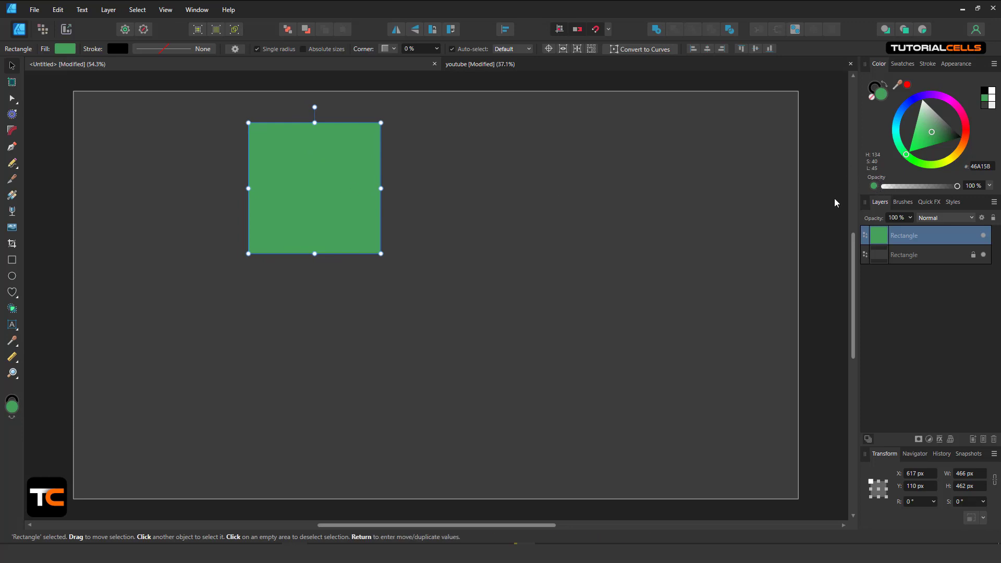
# Try the opacity and noise controls on the square's green fill, leaving its opacity at 100 %
pyautogui.moveTo(958, 187)
pyautogui.mouseDown()
pyautogui.moveTo(912, 194)
pyautogui.moveTo(965, 194)
pyautogui.mouseUp()
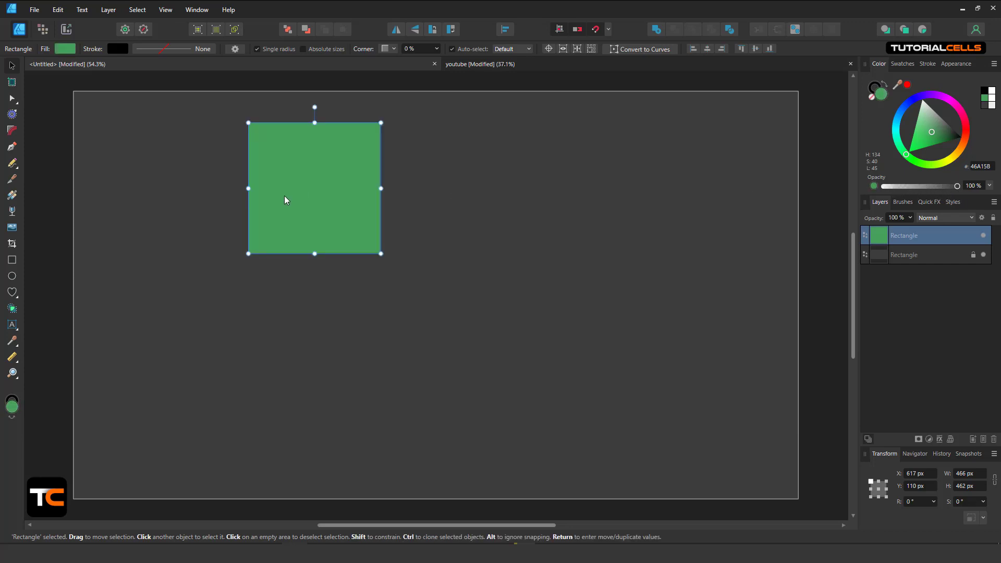
pyautogui.scroll(3, 284, 197)
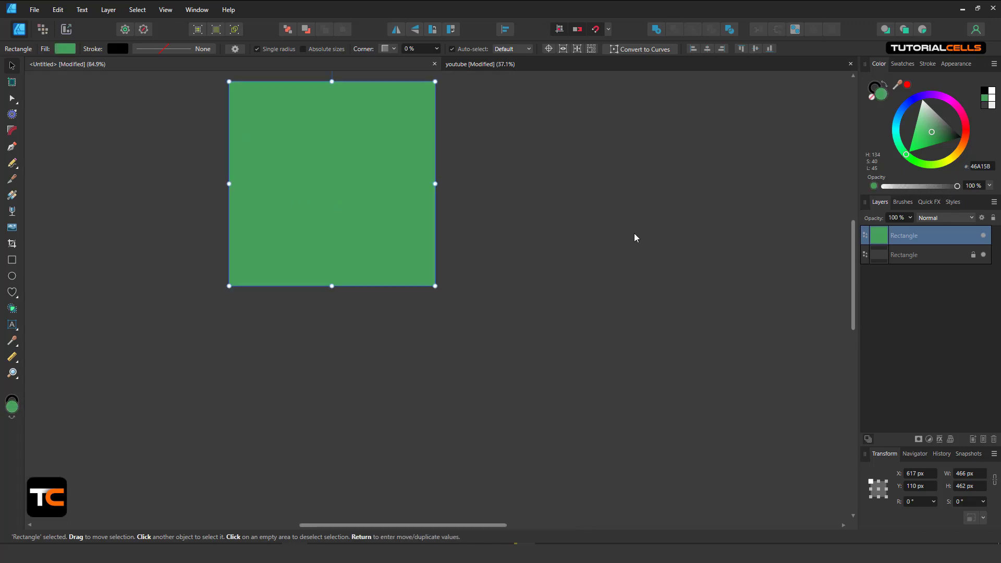
pyautogui.click(874, 186)
pyautogui.moveTo(885, 189); pyautogui.dragTo(958, 187)
pyautogui.scroll(2, 411, 183)
pyautogui.moveTo(421, 198); pyautogui.dragTo(461, 264)
pyautogui.moveTo(958, 189); pyautogui.dragTo(882, 189)
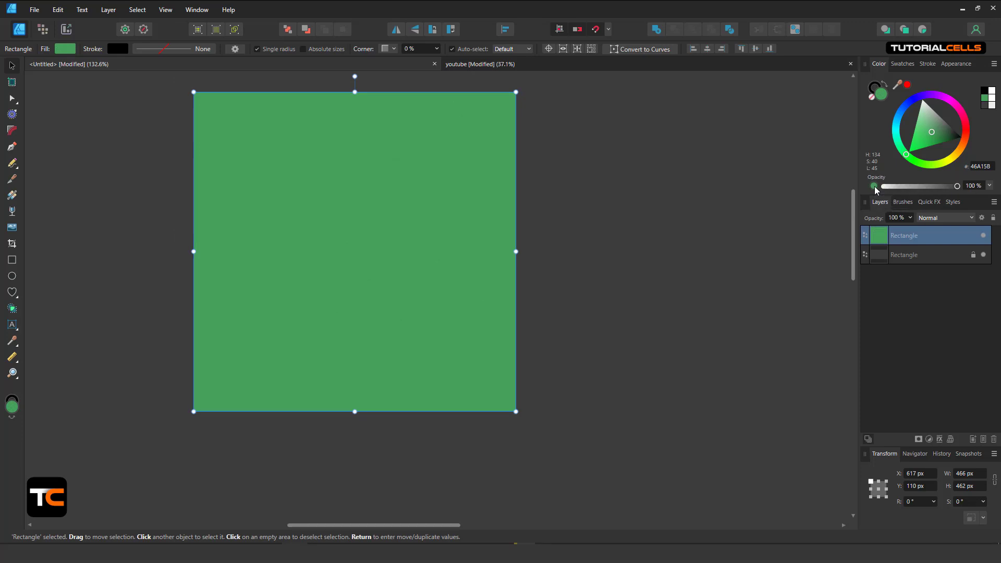
pyautogui.click(875, 187)
pyautogui.click(987, 166)
pyautogui.click(989, 143)
pyautogui.moveTo(437, 183); pyautogui.dragTo(505, 208)
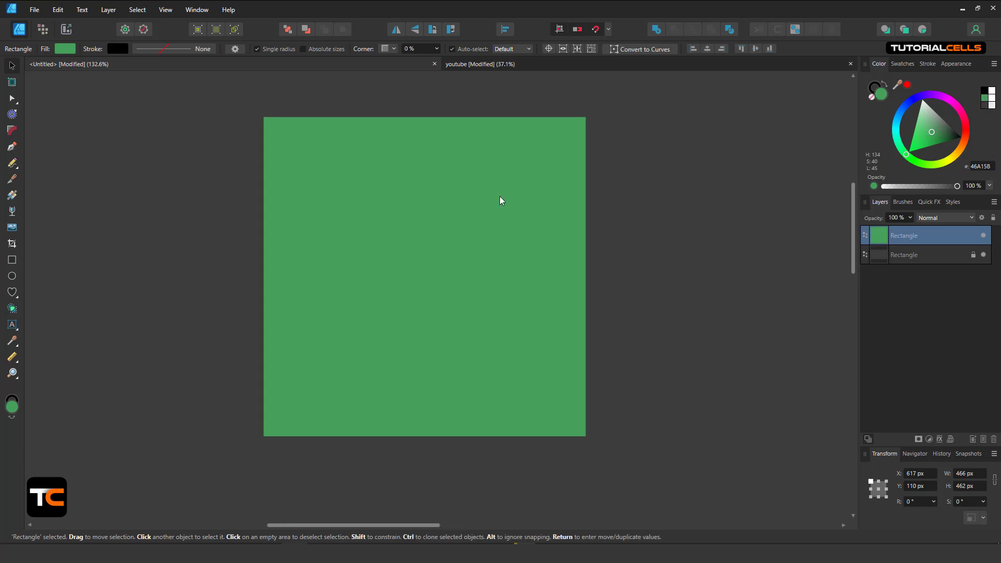
# Give the green square a magenta FF00F6 stroke and set the stroke width to 9.3 pt
pyautogui.click(885, 87)
pyautogui.click(885, 87)
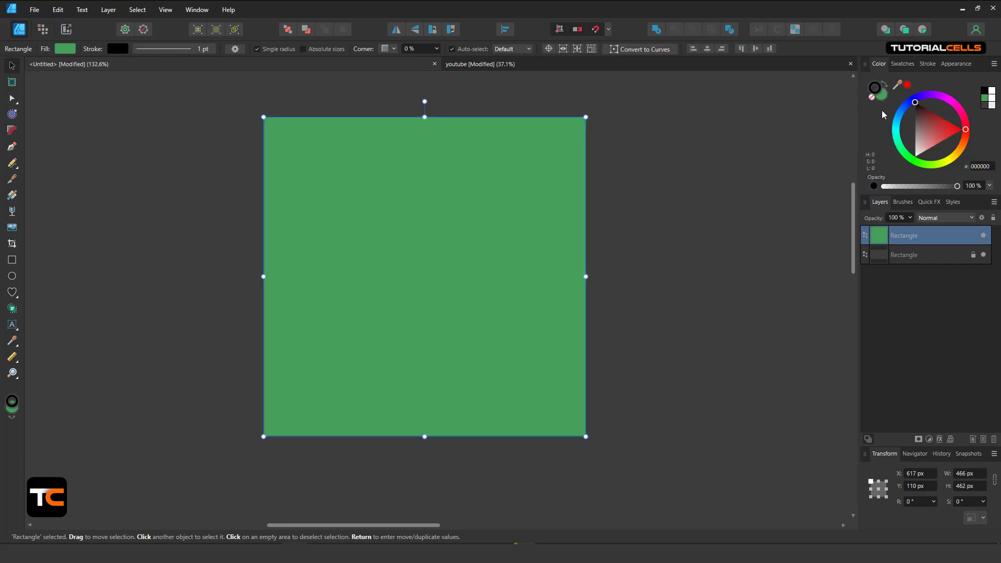
pyautogui.click(934, 97)
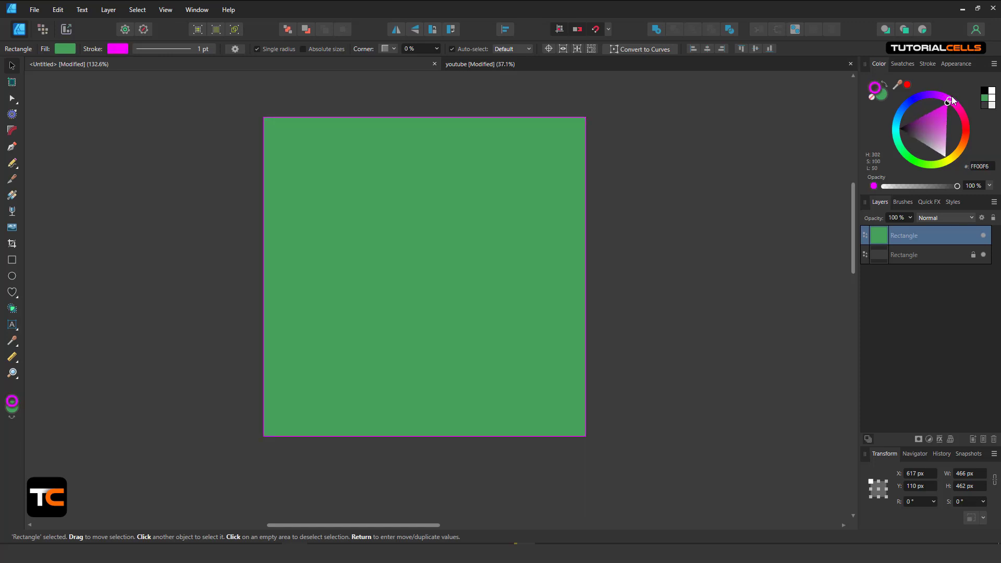
pyautogui.click(921, 62)
pyautogui.moveTo(905, 95); pyautogui.dragTo(921, 96)
pyautogui.click(879, 65)
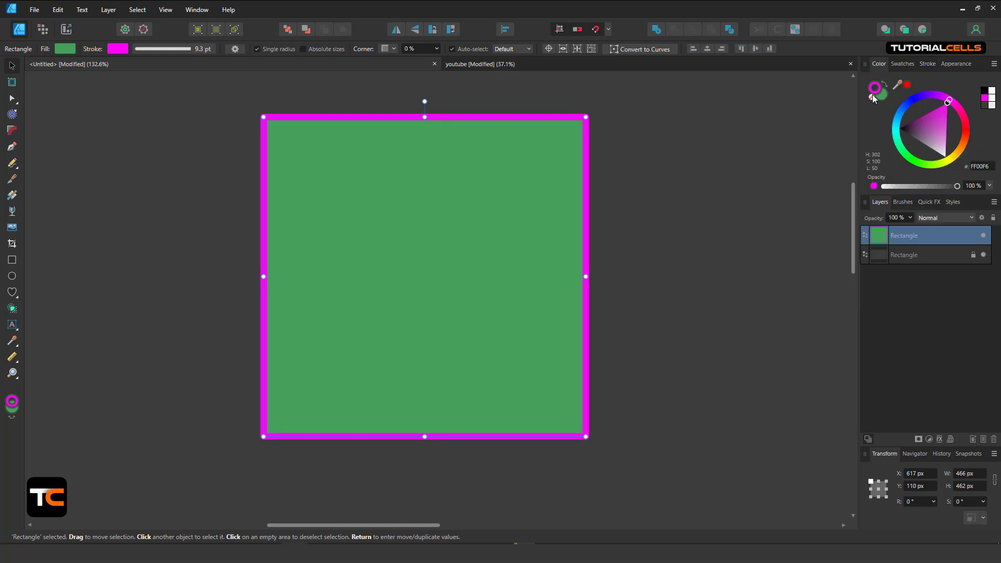
# Remove the square's green fill and refill it with orange FF6900, trying a blue on the way
pyautogui.click(884, 98)
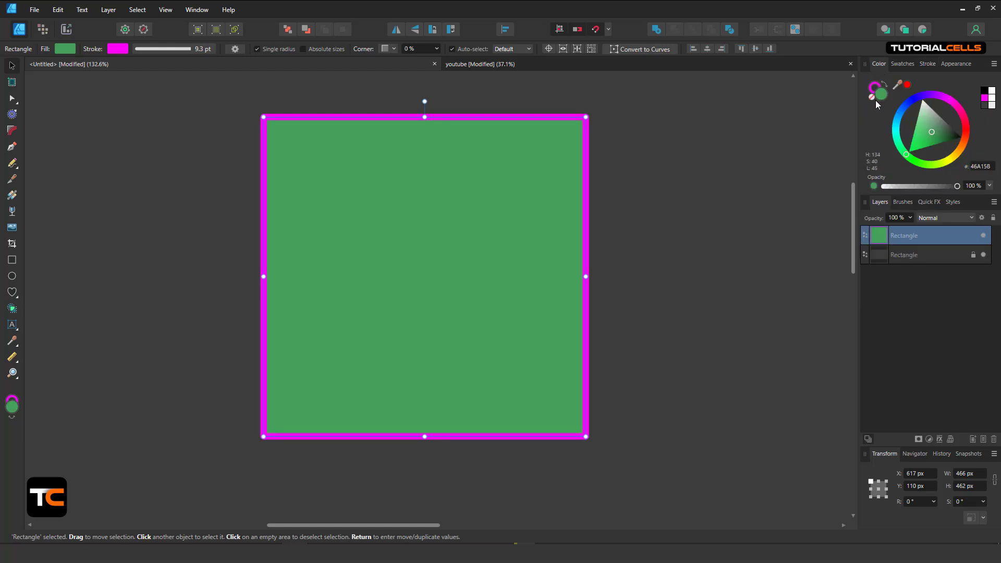
pyautogui.click(871, 98)
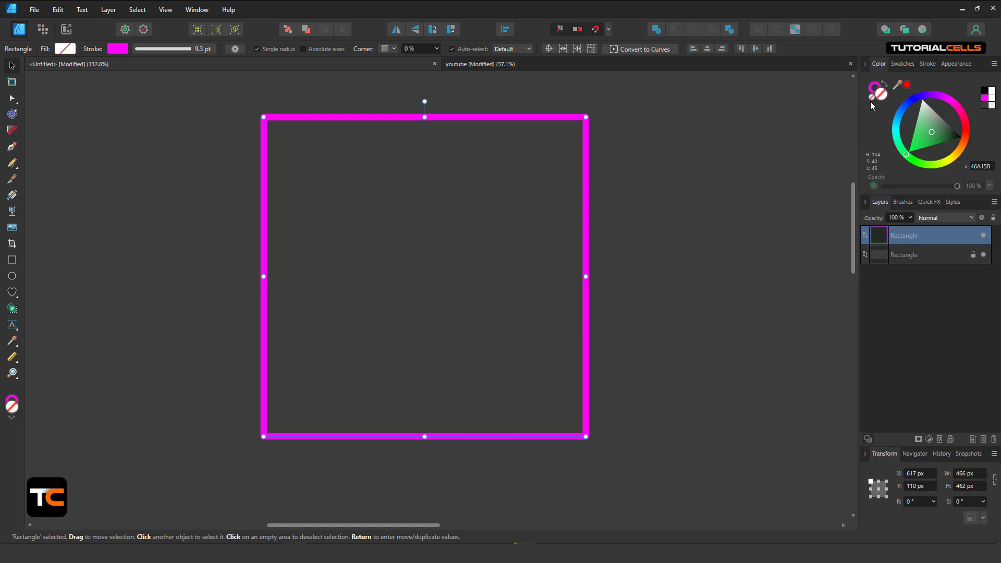
pyautogui.click(899, 115)
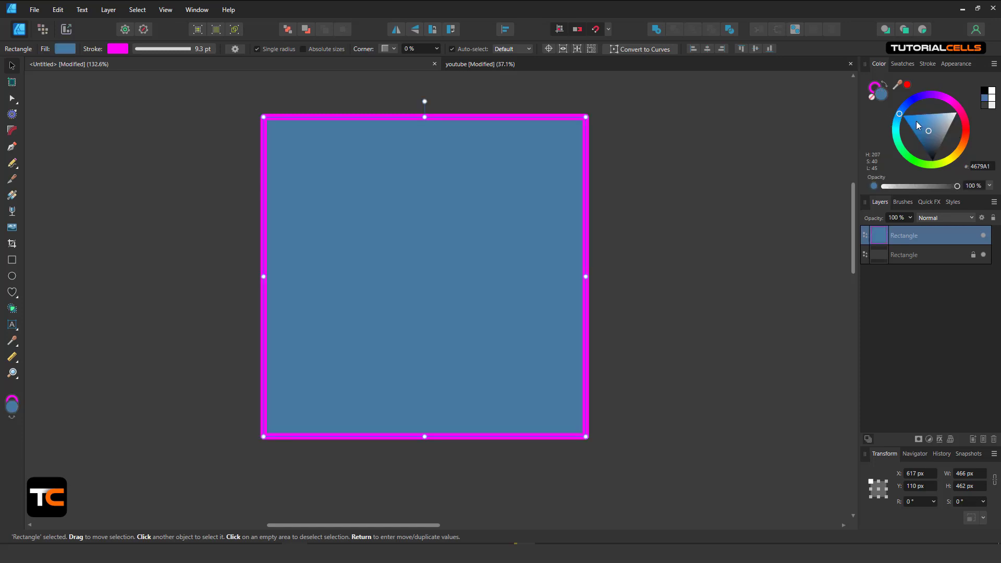
pyautogui.click(963, 145)
pyautogui.moveTo(947, 130); pyautogui.dragTo(960, 154)
pyautogui.click(958, 142)
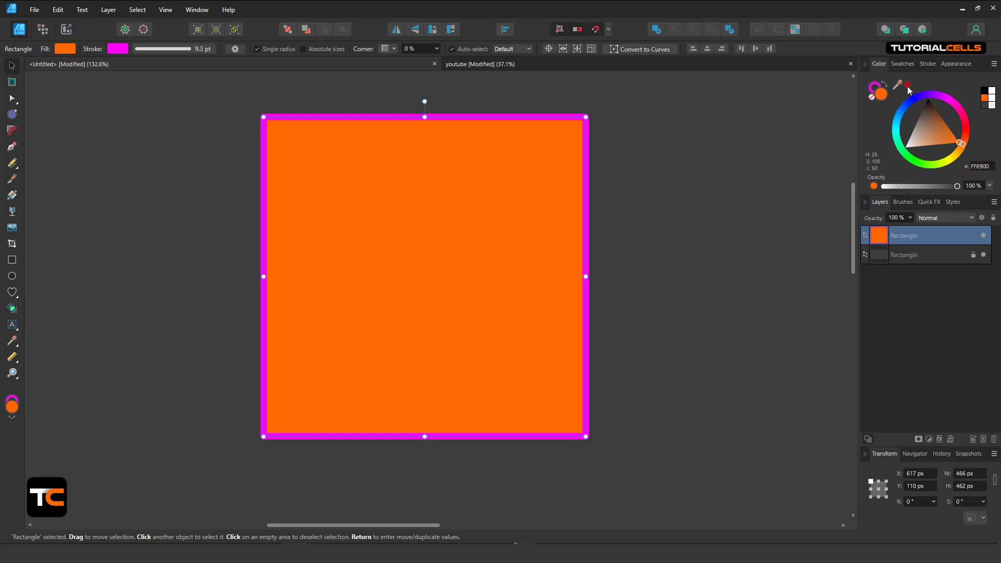
pyautogui.moveTo(908, 89); pyautogui.dragTo(11, 229)
pyautogui.hotkey('ctrl', 'o')
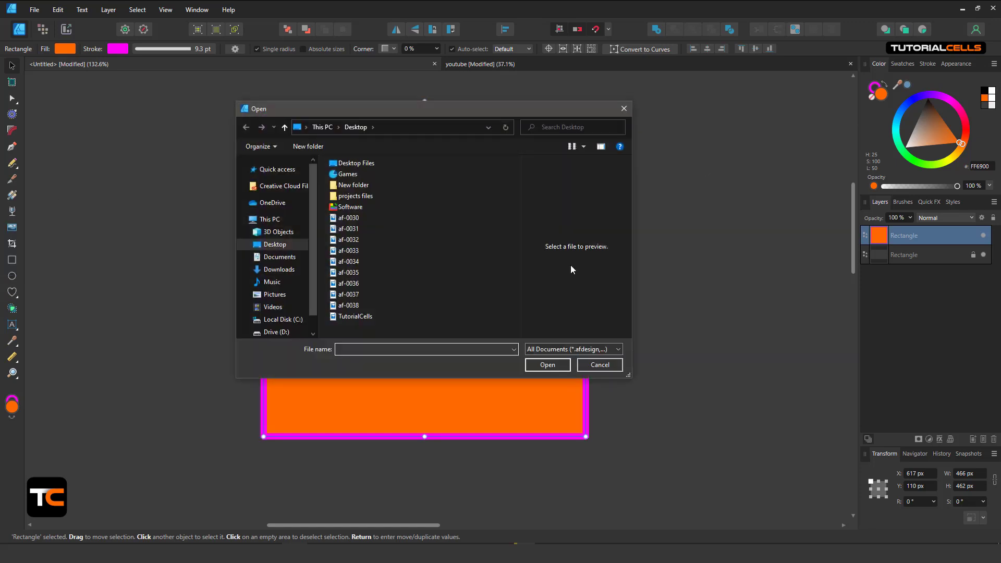
pyautogui.click(599, 366)
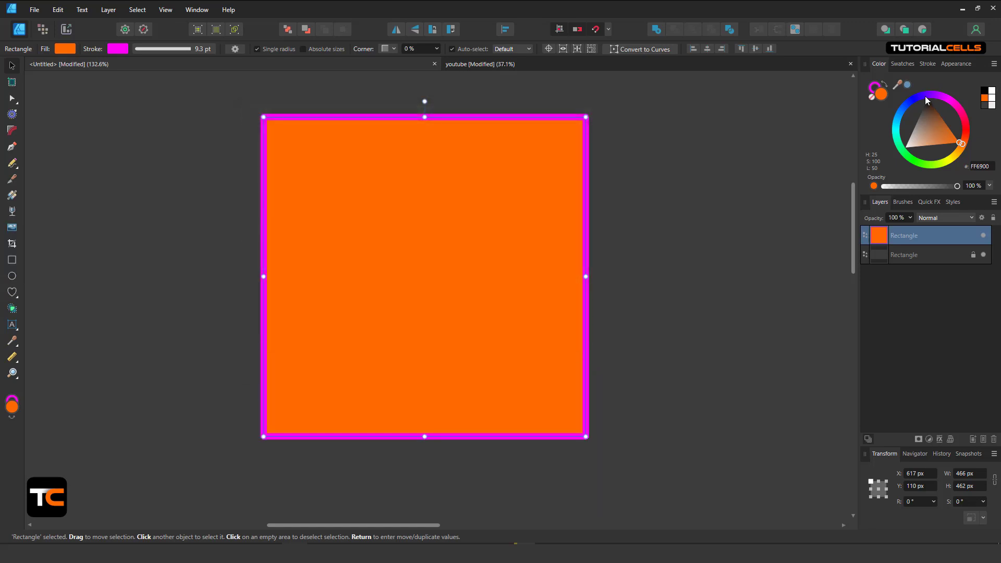
# Sample the dark red AD2A3A from the interface with the colour picker and apply it as the square's fill
pyautogui.moveTo(908, 89); pyautogui.dragTo(15, 130)
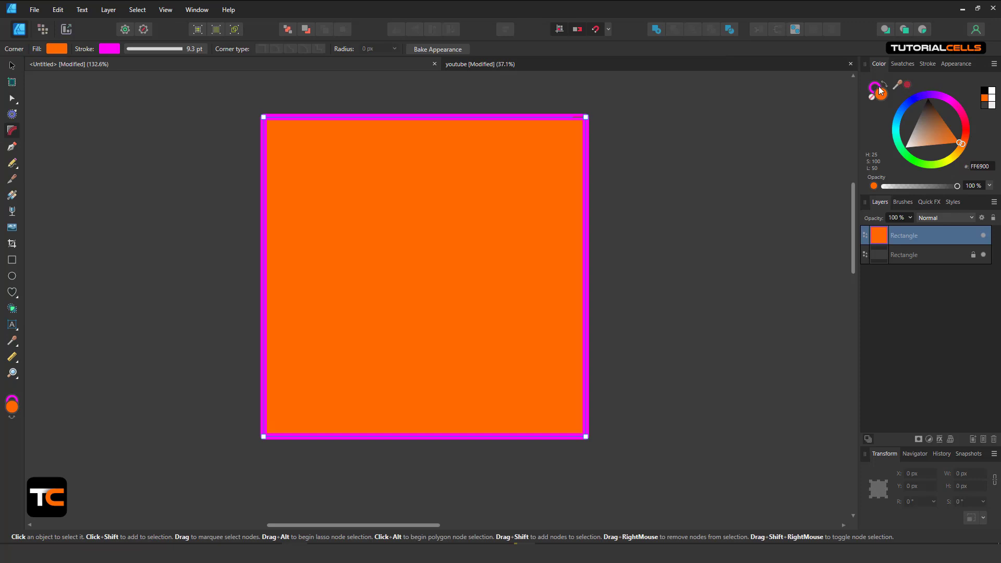
pyautogui.click(907, 87)
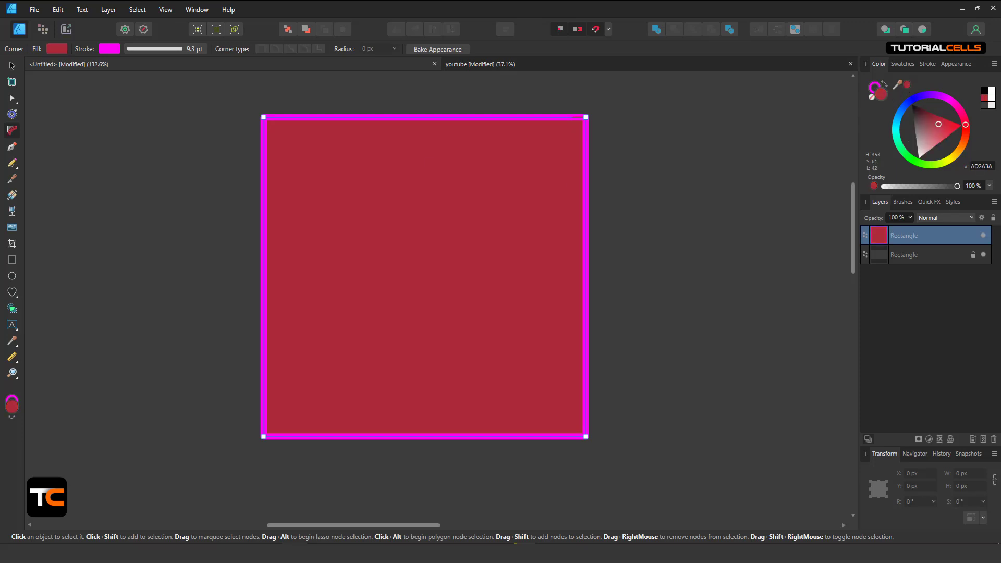
pyautogui.click(11, 65)
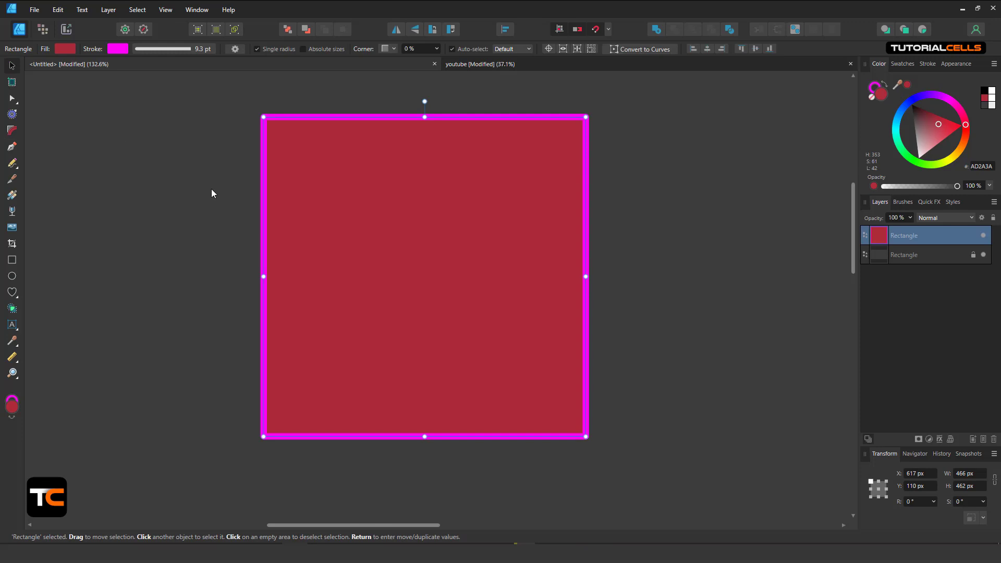
# Sample the teal 29C7A5 from the interface with the colour picker and apply it to the square's stroke
pyautogui.scroll(-2, 355, 245)
pyautogui.scroll(2, 355, 237)
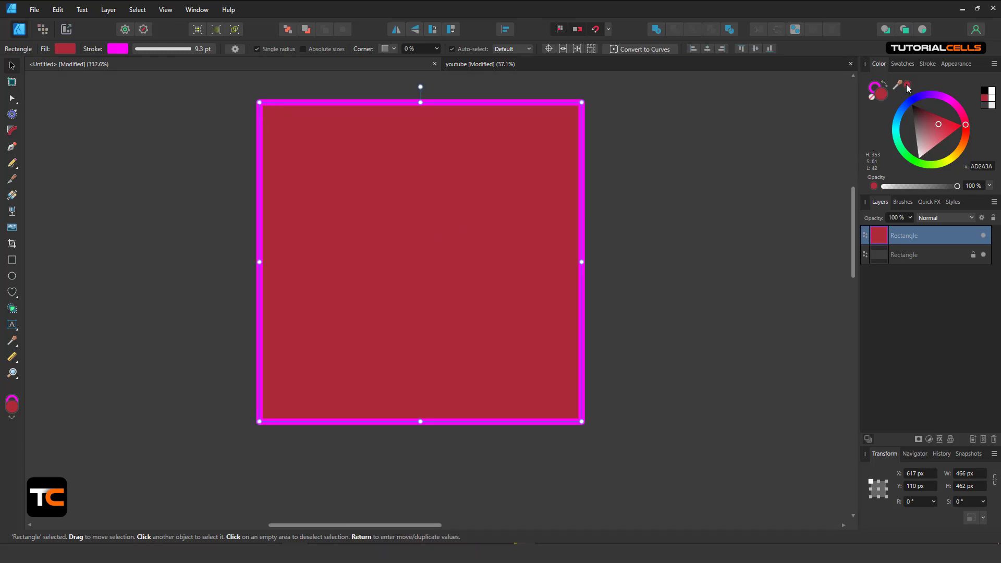
pyautogui.moveTo(908, 86)
pyautogui.mouseDown()
pyautogui.moveTo(886, 73)
pyautogui.moveTo(908, 30)
pyautogui.mouseUp()
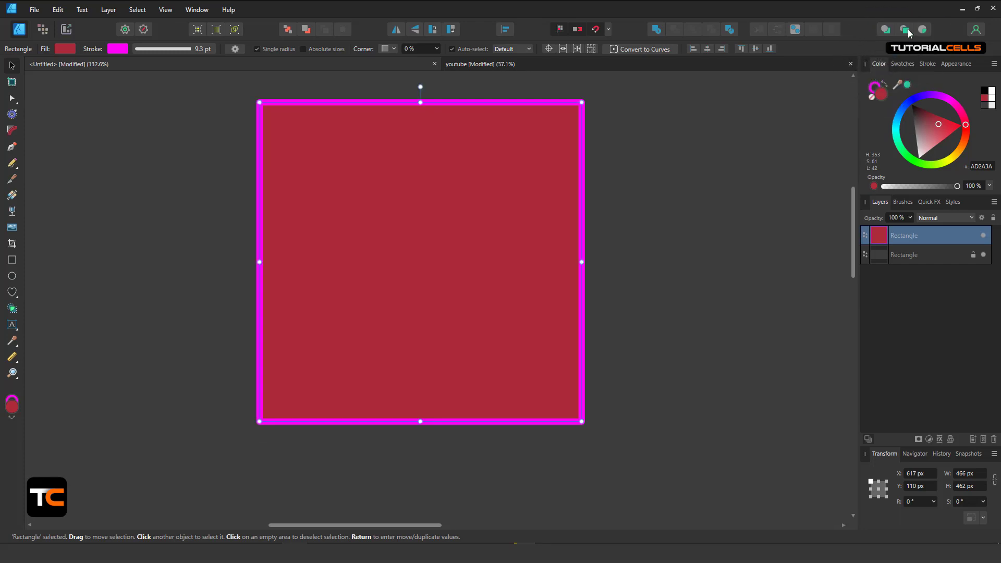
pyautogui.click(871, 92)
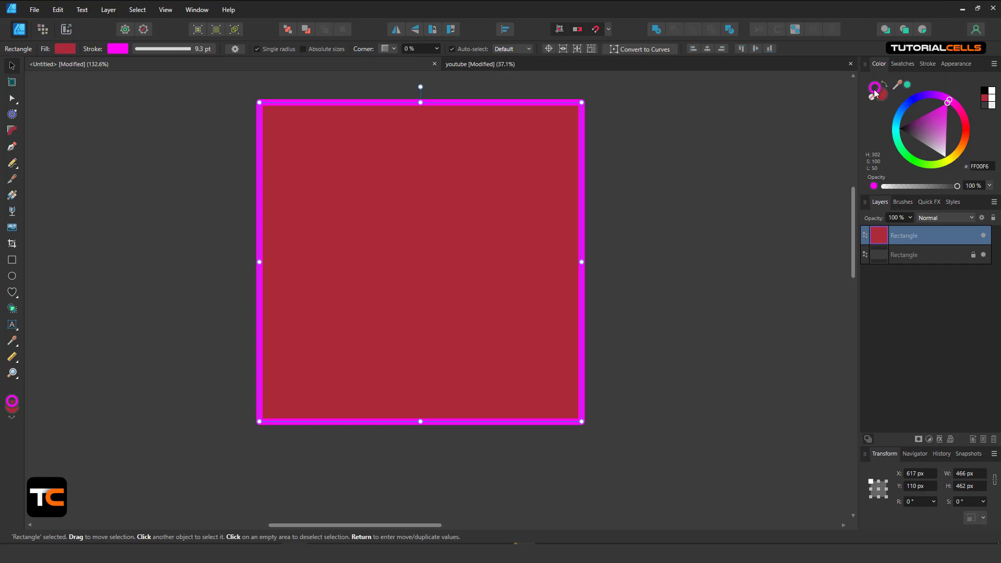
pyautogui.click(908, 86)
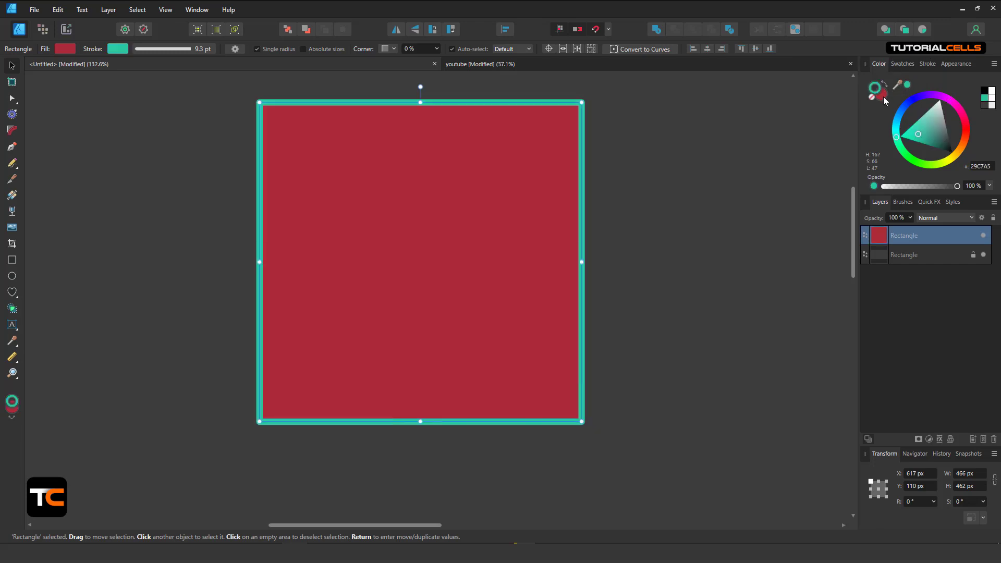
# Apply the sampled teal 29C7A5 to the square's fill and remove its stroke colour
pyautogui.click(884, 96)
pyautogui.click(908, 85)
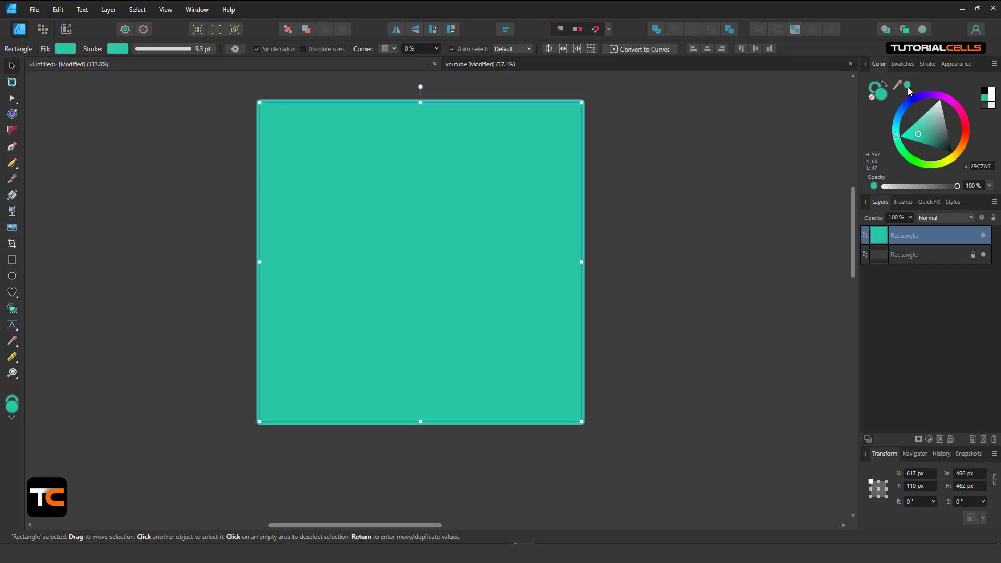
pyautogui.click(871, 95)
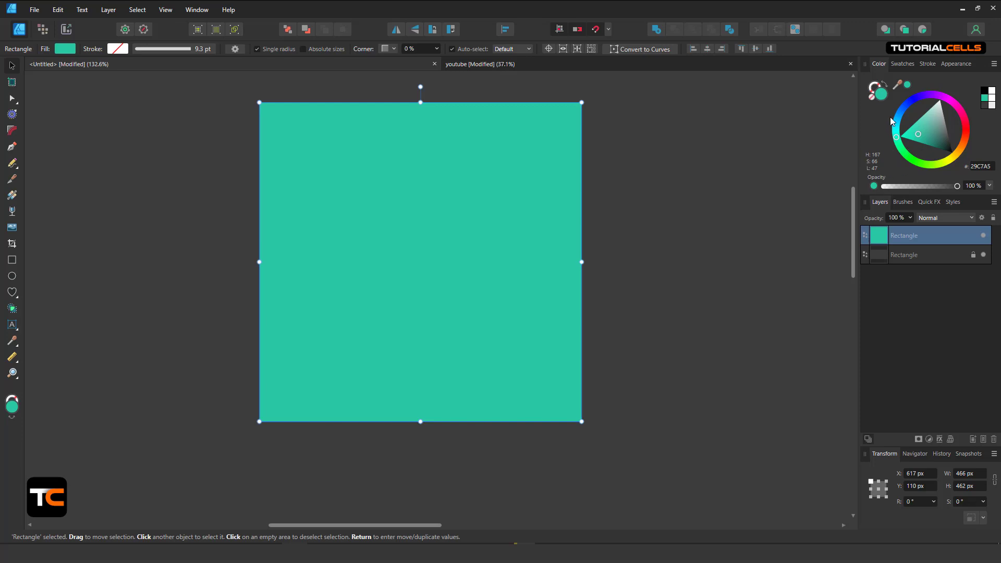
# Switch the colour display to Sliders and pick a bright green fill, RGB 0, 250, 104, from the spectrum
pyautogui.click(994, 64)
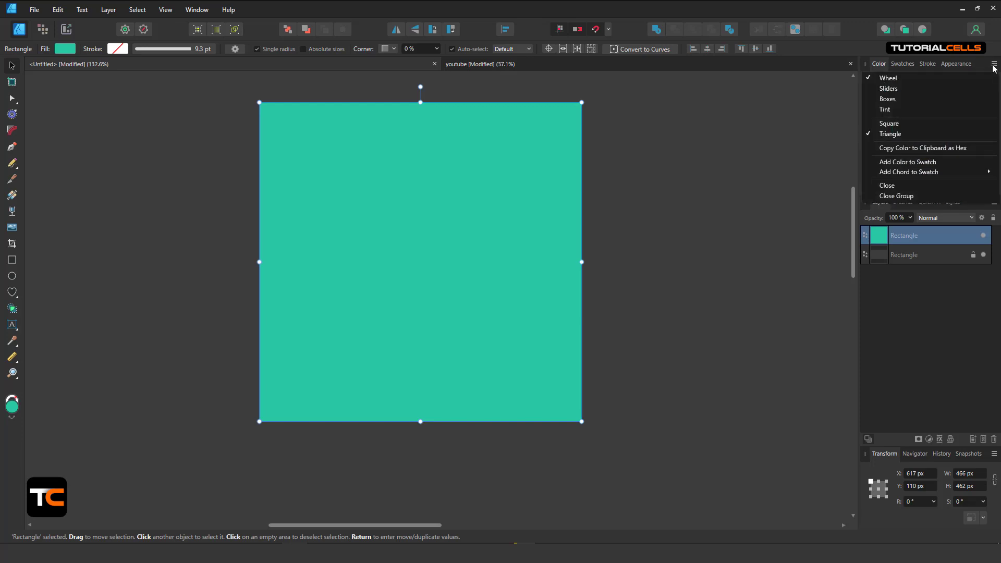
pyautogui.click(918, 88)
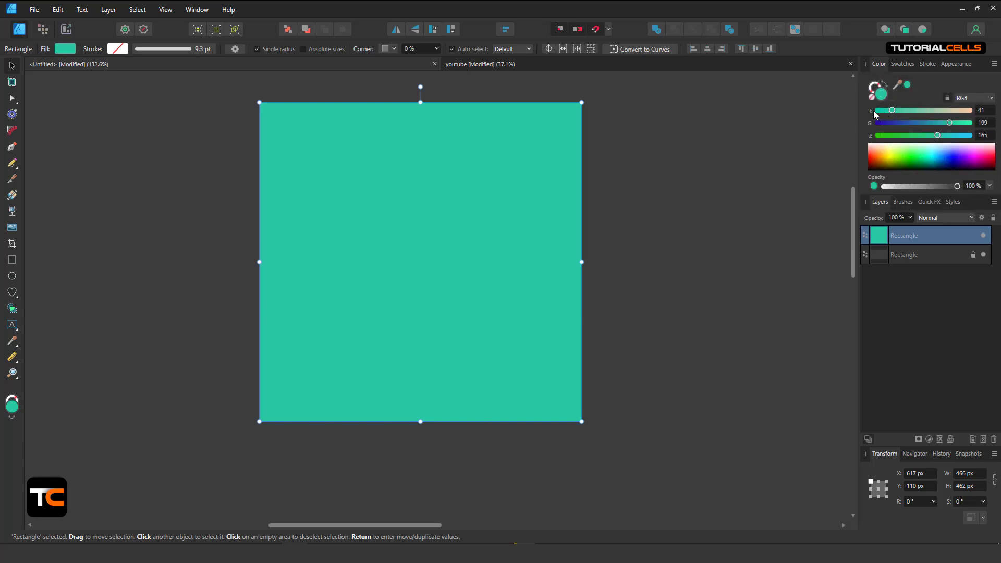
pyautogui.moveTo(880, 155); pyautogui.dragTo(920, 159)
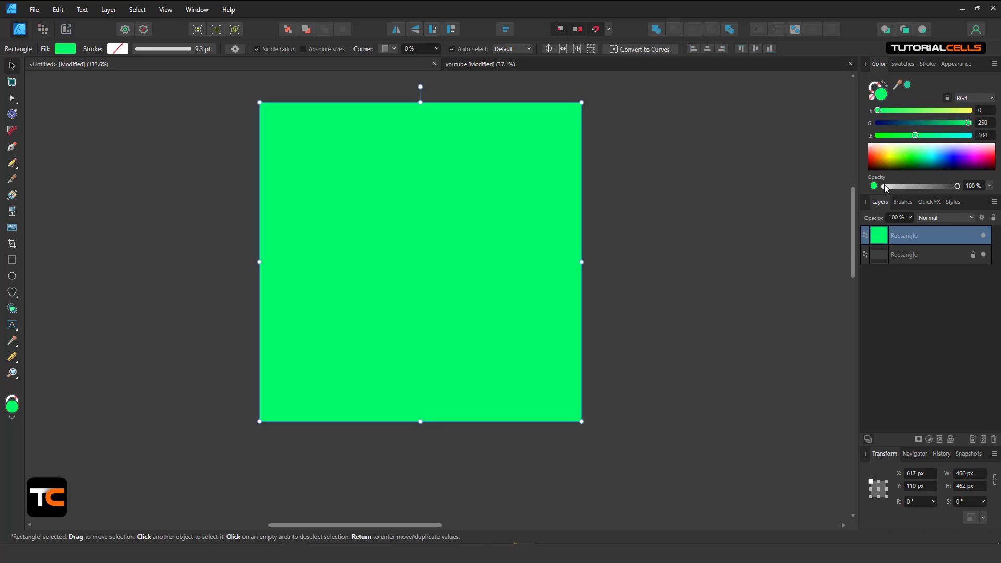
# Try the CMYK sliders, set the fill to gray 55 in Grayscale mode, and return the sliders to RGB
pyautogui.click(965, 99)
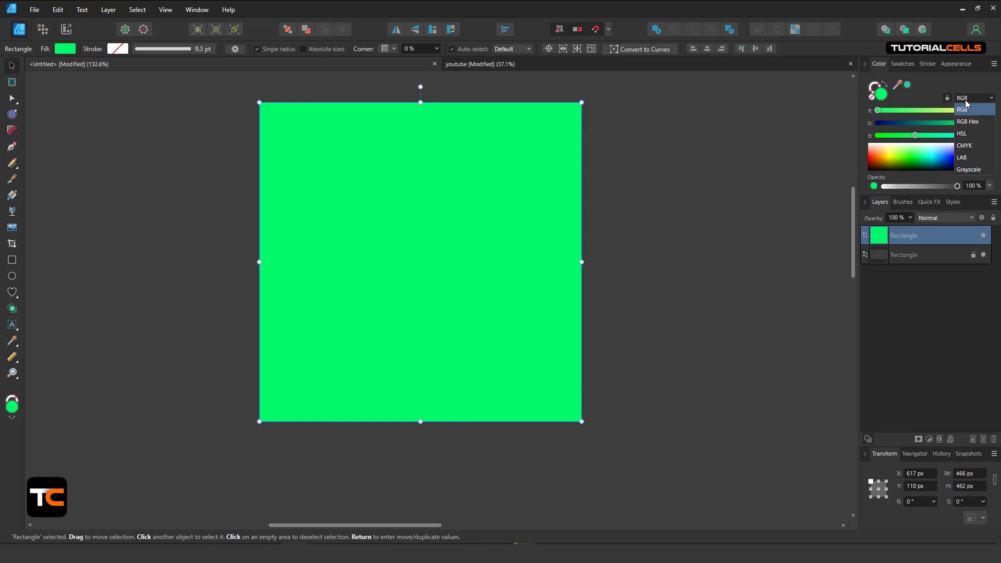
pyautogui.click(969, 145)
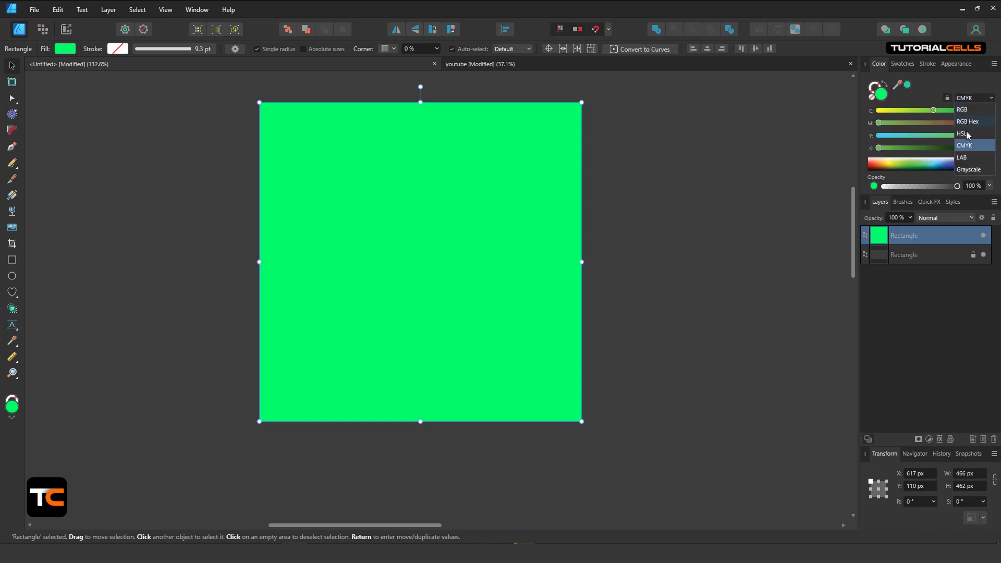
pyautogui.click(967, 171)
pyautogui.moveTo(916, 144); pyautogui.dragTo(931, 155)
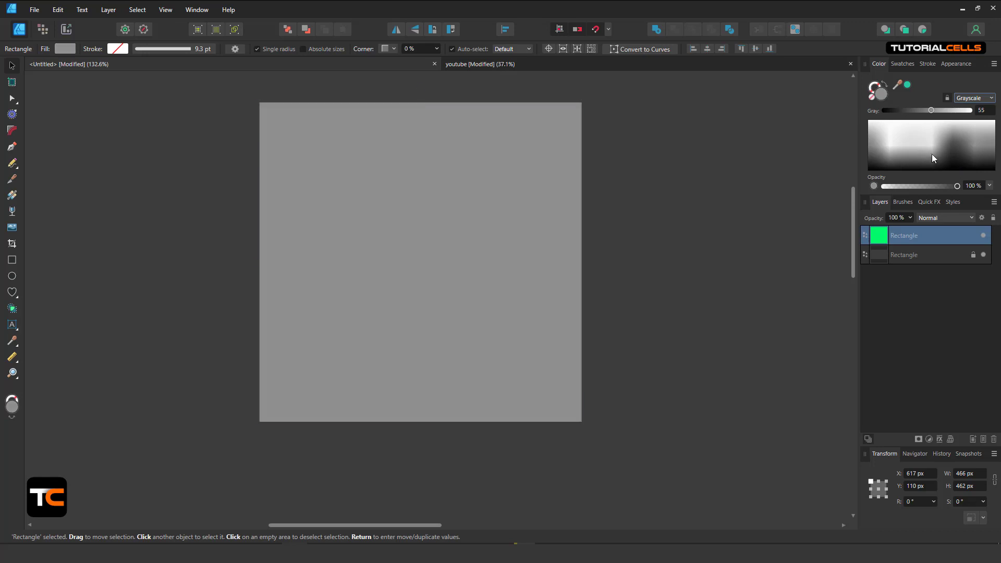
pyautogui.click(979, 99)
pyautogui.click(979, 111)
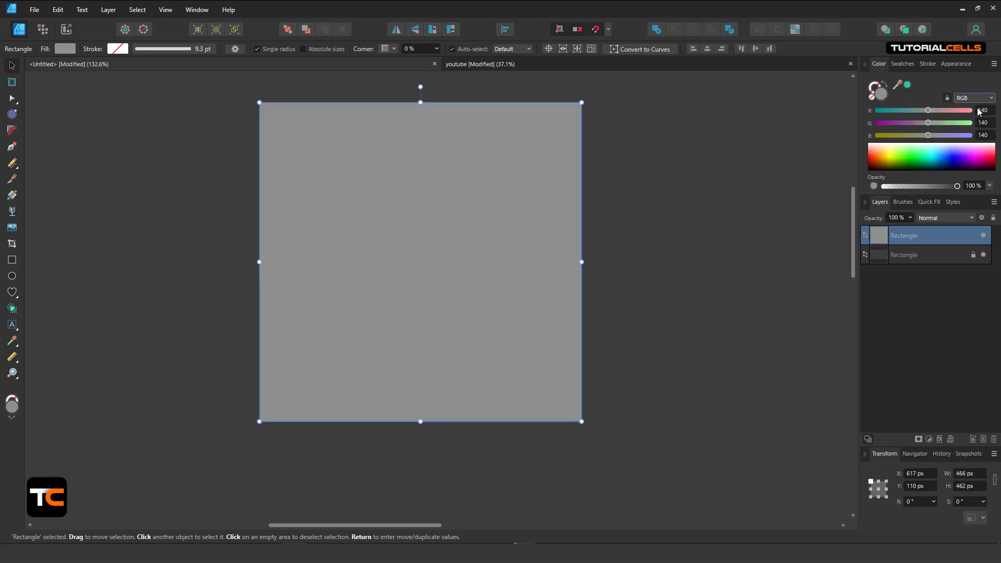
# Switch the colour display to Boxes and from there to Tint
pyautogui.click(994, 64)
pyautogui.click(926, 99)
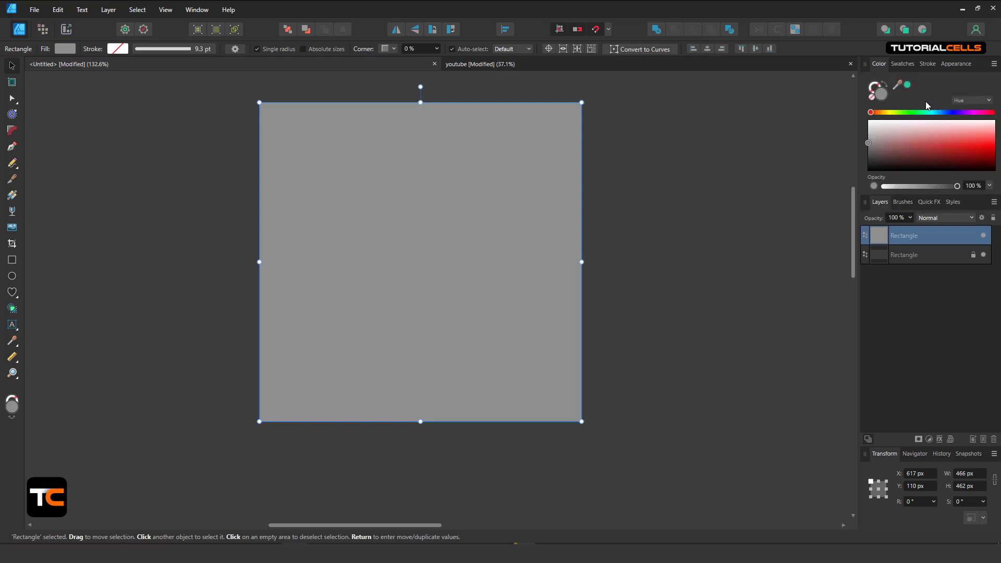
pyautogui.click(994, 64)
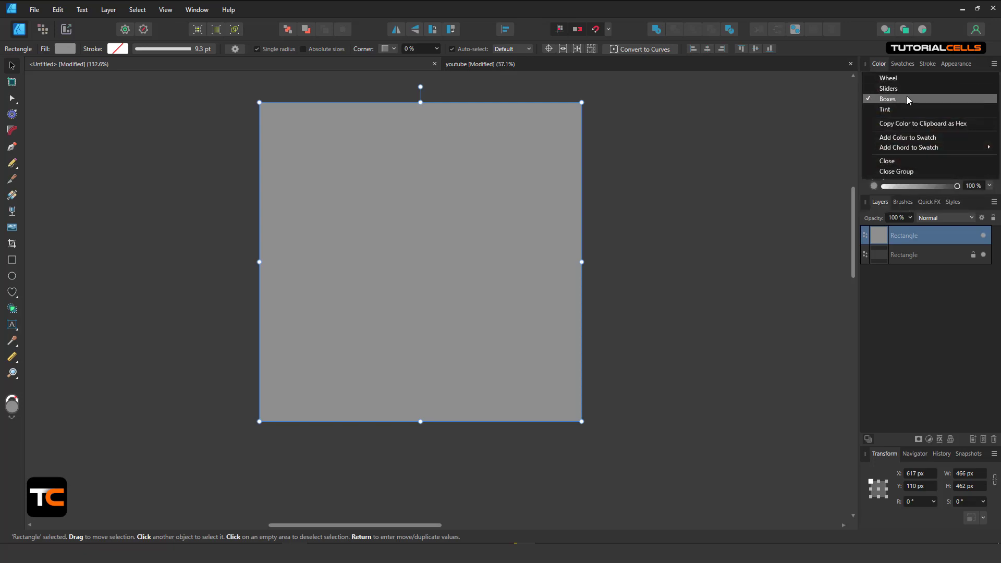
pyautogui.click(903, 108)
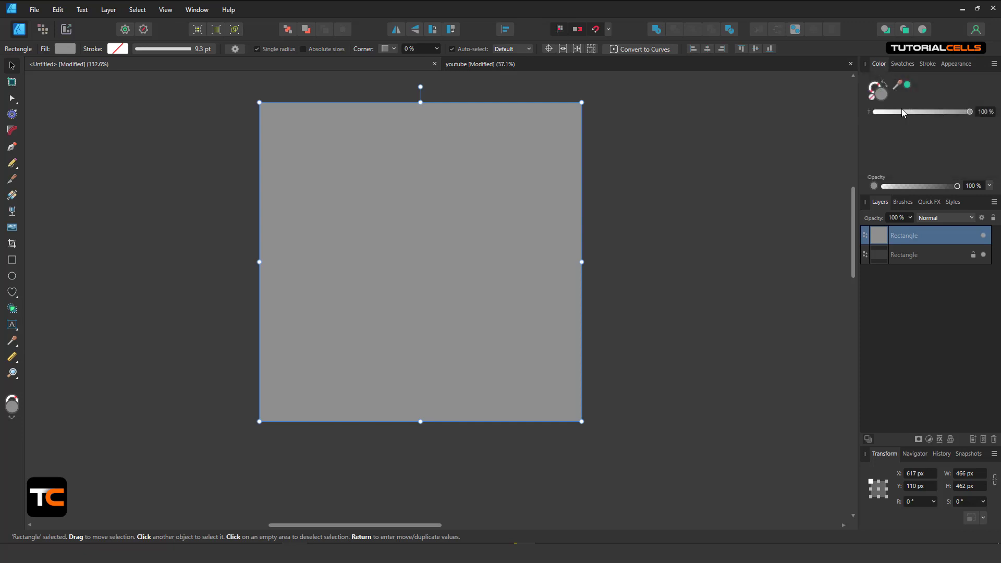
# Set the square's fill to dark red BD0C0C in the Color Chooser and try the tint adjustment, ending at 100%
pyautogui.moveTo(974, 111); pyautogui.dragTo(992, 124)
pyautogui.doubleClick(880, 98)
pyautogui.moveTo(509, 272); pyautogui.dragTo(521, 288)
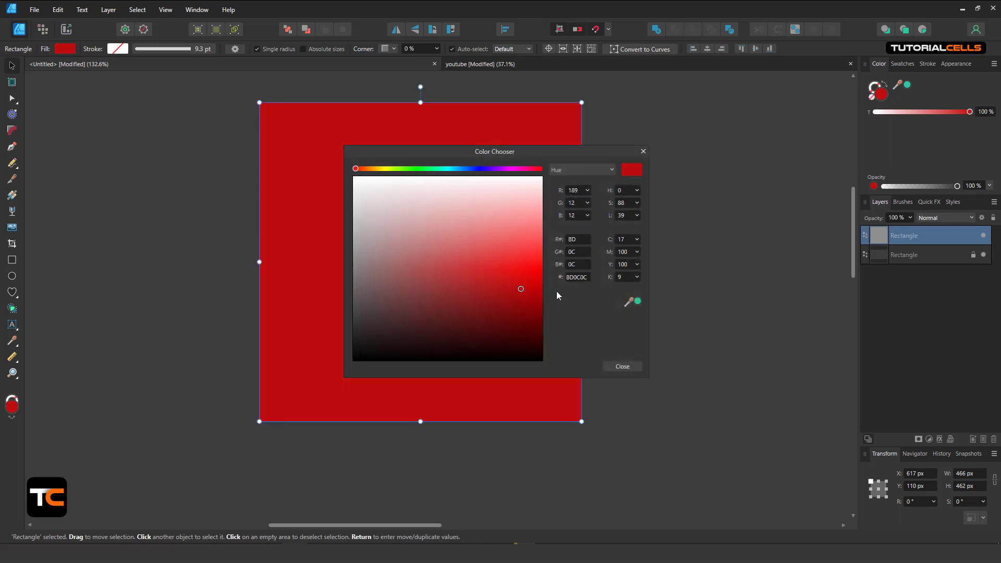
pyautogui.click(622, 366)
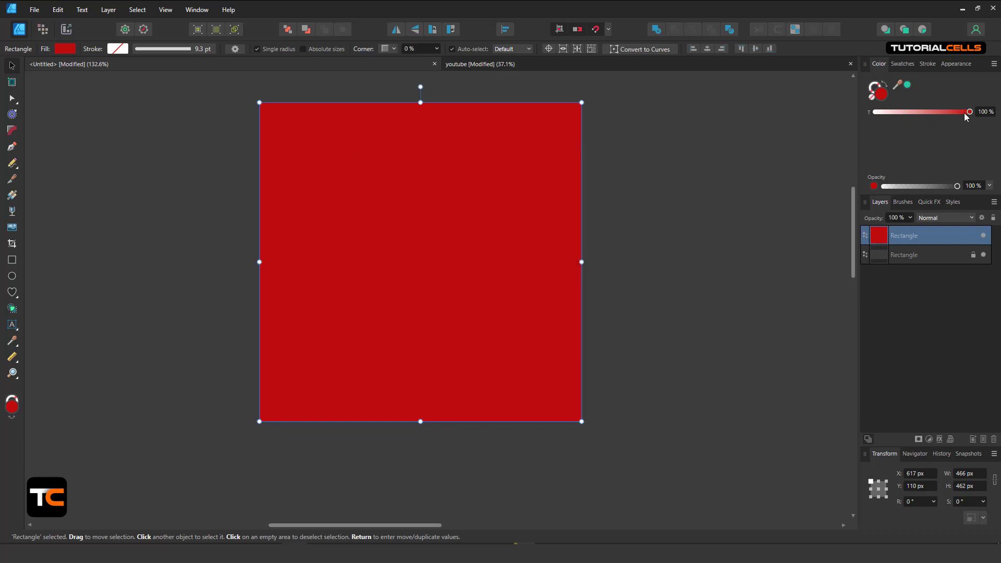
pyautogui.moveTo(965, 113); pyautogui.dragTo(974, 89)
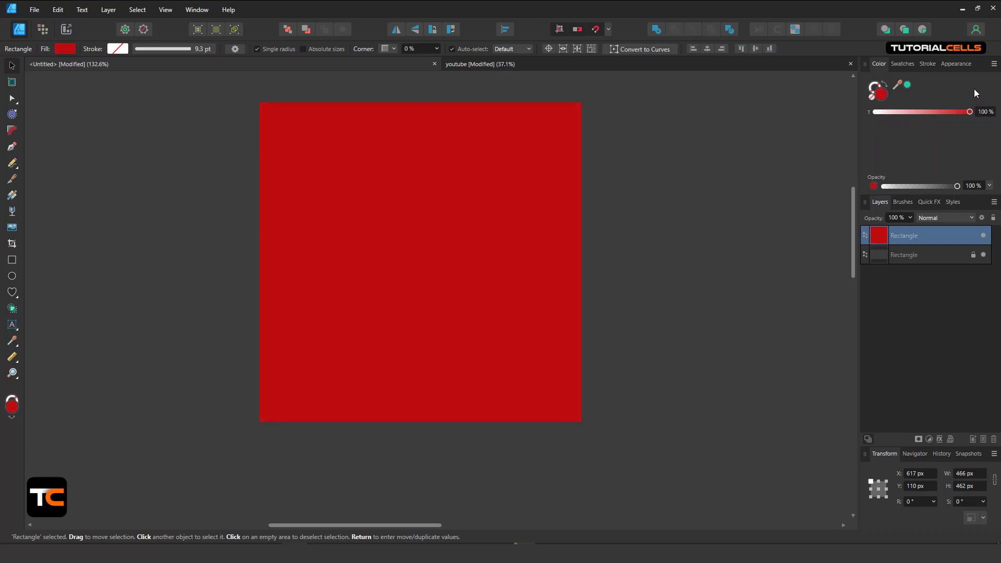
# Add the square's dark red fill colour to the swatches and display the Colors palette
pyautogui.click(995, 64)
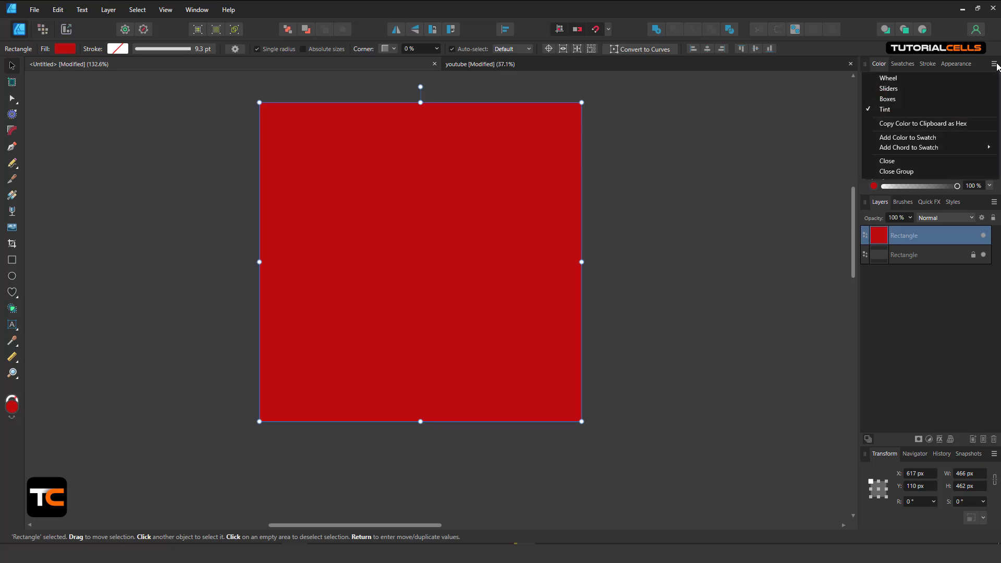
pyautogui.click(896, 138)
pyautogui.click(905, 67)
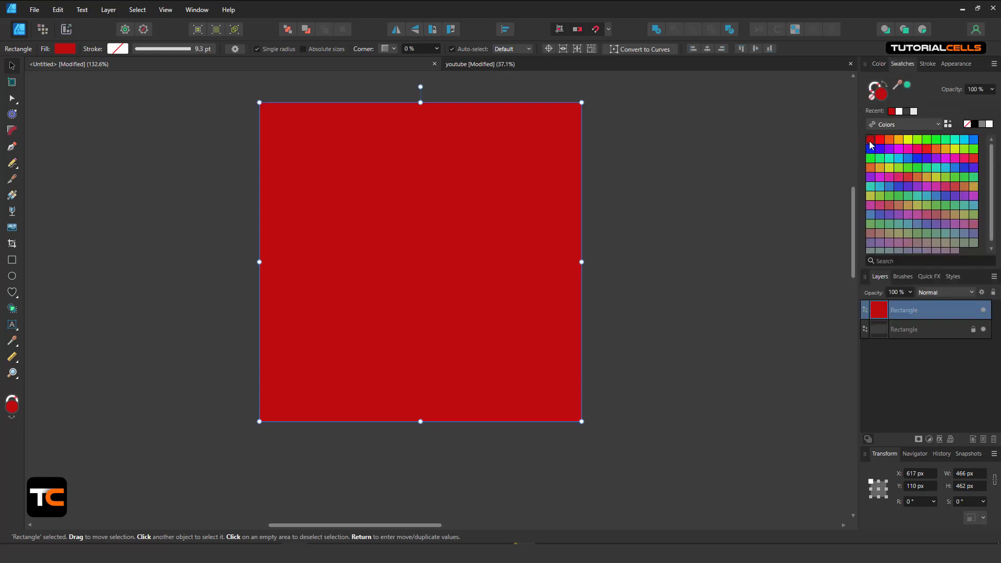
# Return to the colour controls and look through the harmony options for adding a chord to the swatches
pyautogui.click(879, 63)
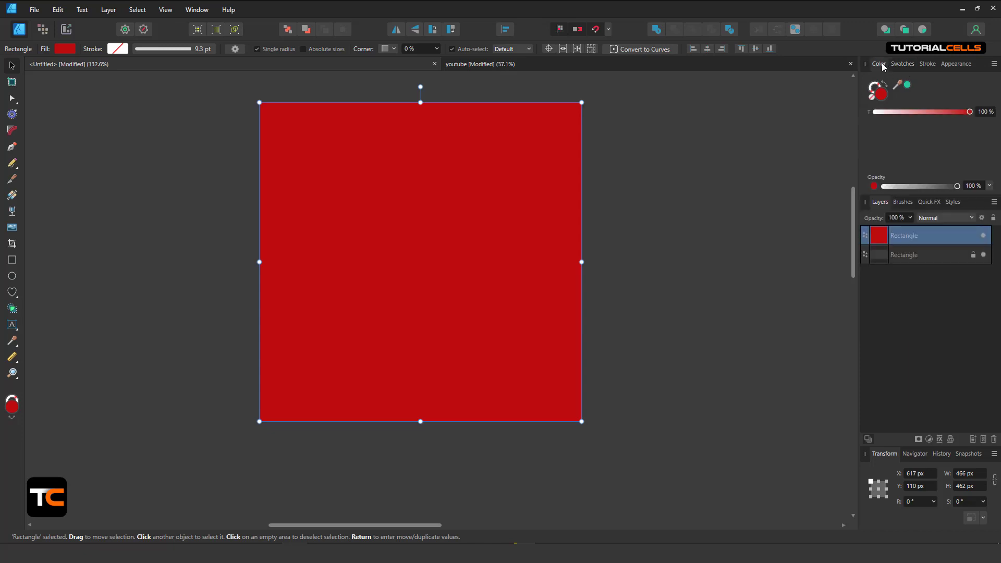
pyautogui.click(995, 64)
pyautogui.moveTo(924, 150)
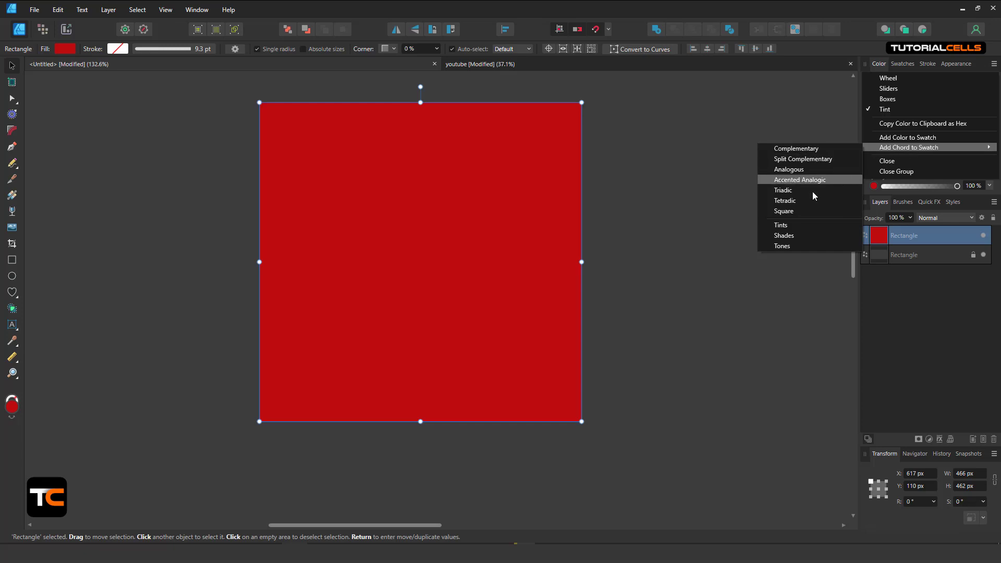
pyautogui.click(904, 303)
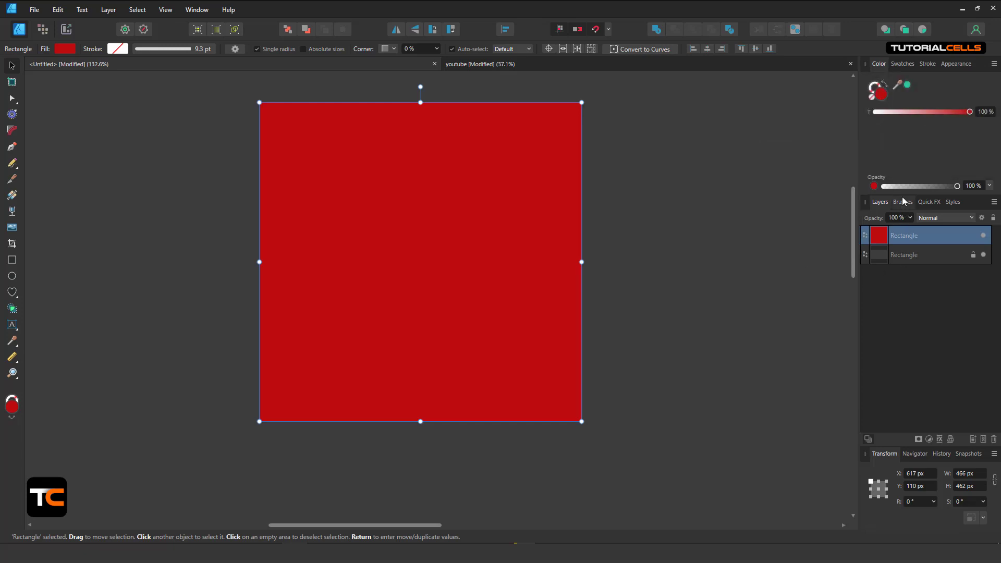
# Switch the colour display to Wheel, try dark gray and bright red fills, and set the square's fill to orange FF7500
pyautogui.click(994, 64)
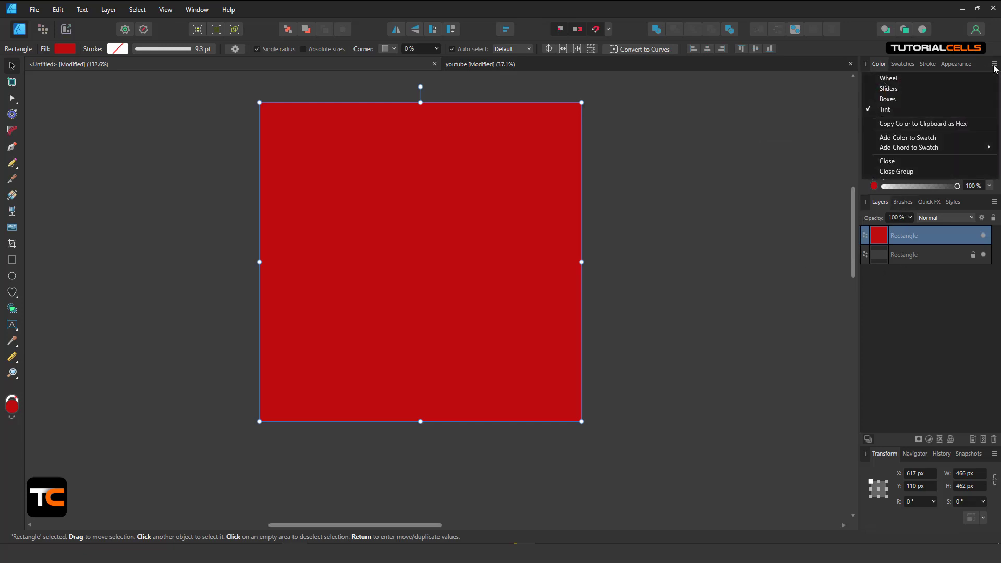
pyautogui.click(921, 79)
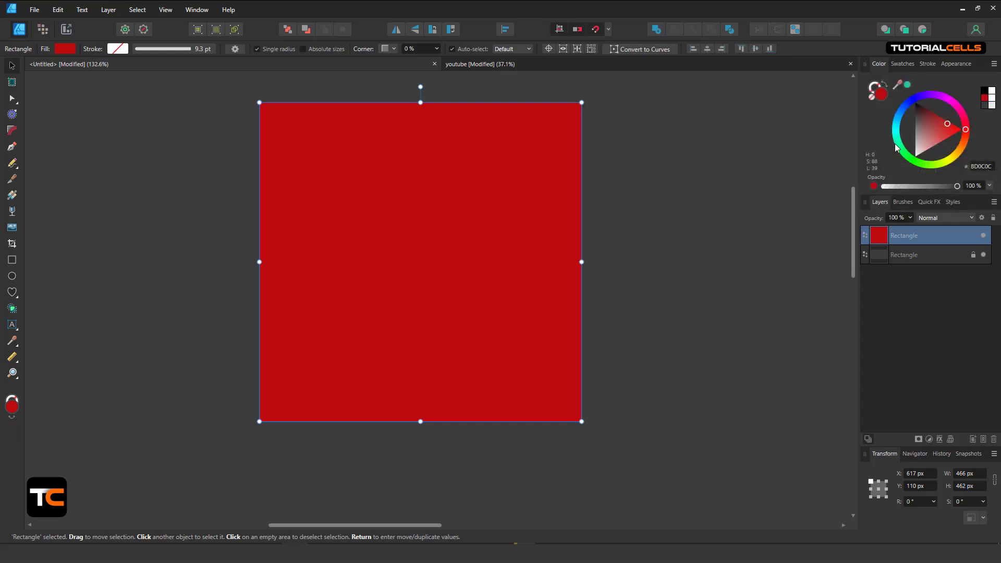
pyautogui.click(986, 103)
pyautogui.click(987, 107)
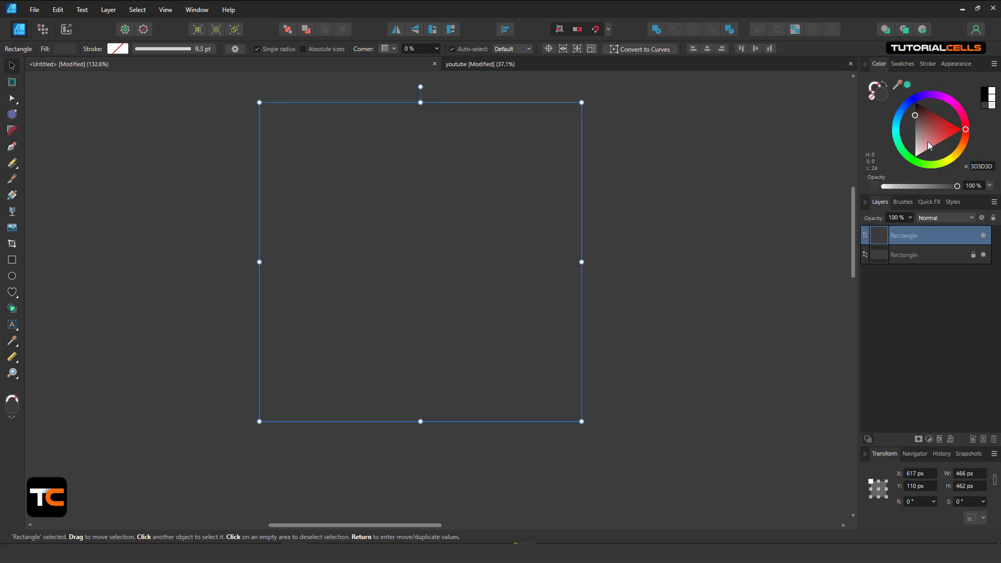
pyautogui.click(961, 131)
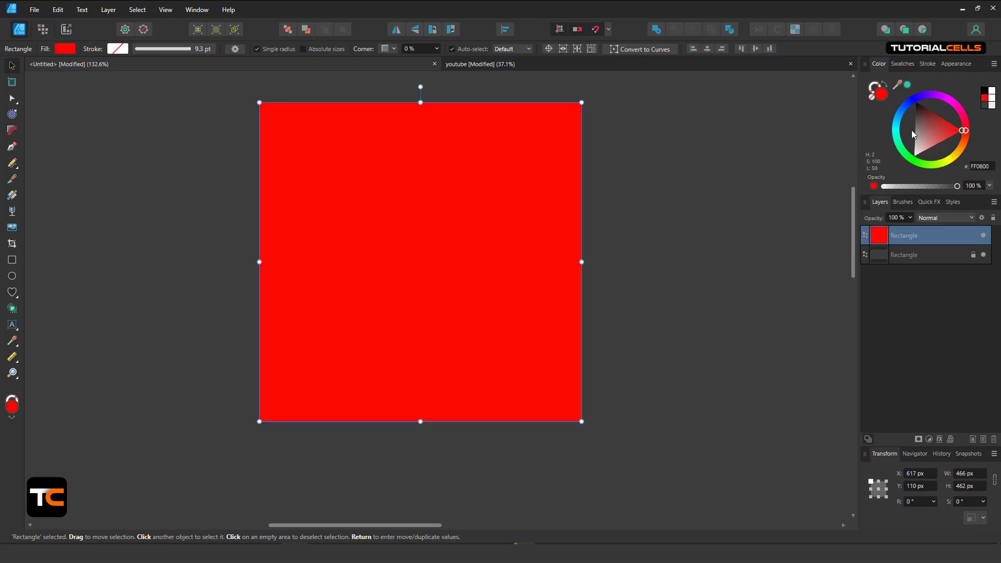
pyautogui.moveTo(965, 134); pyautogui.dragTo(964, 146)
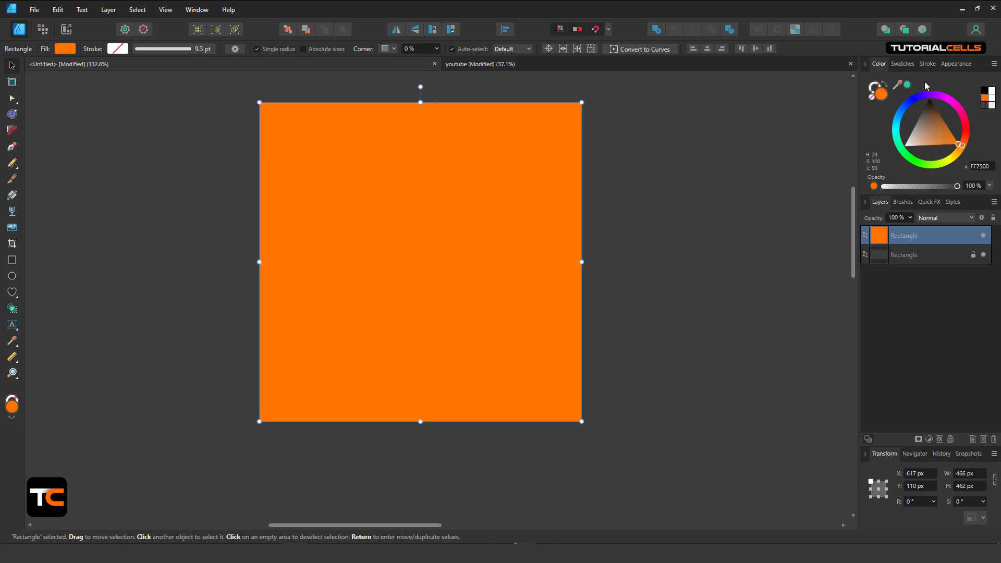
# Look through the available swatch palettes and fill the square with an olive-yellow colour held in the Document palette
pyautogui.click(903, 64)
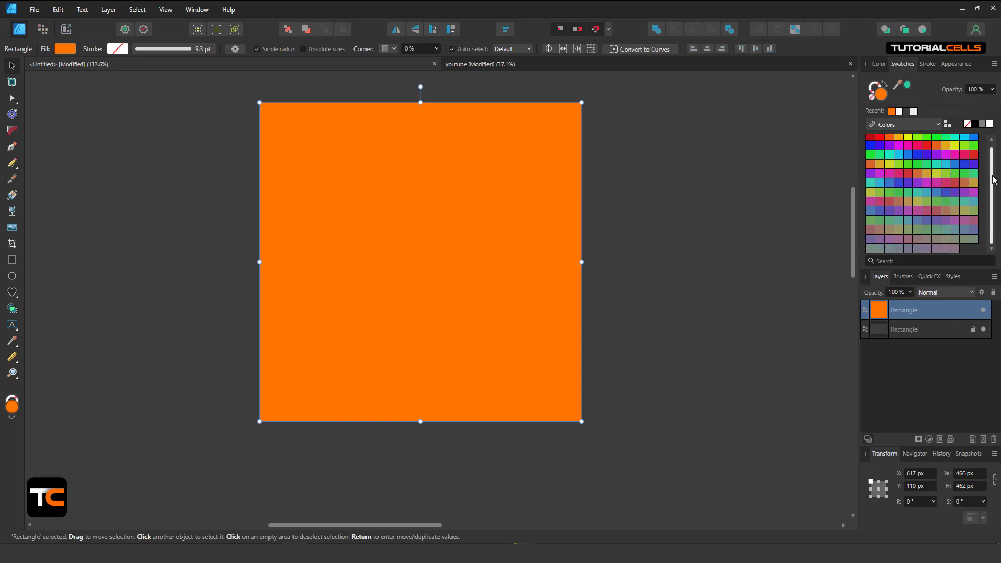
pyautogui.click(922, 125)
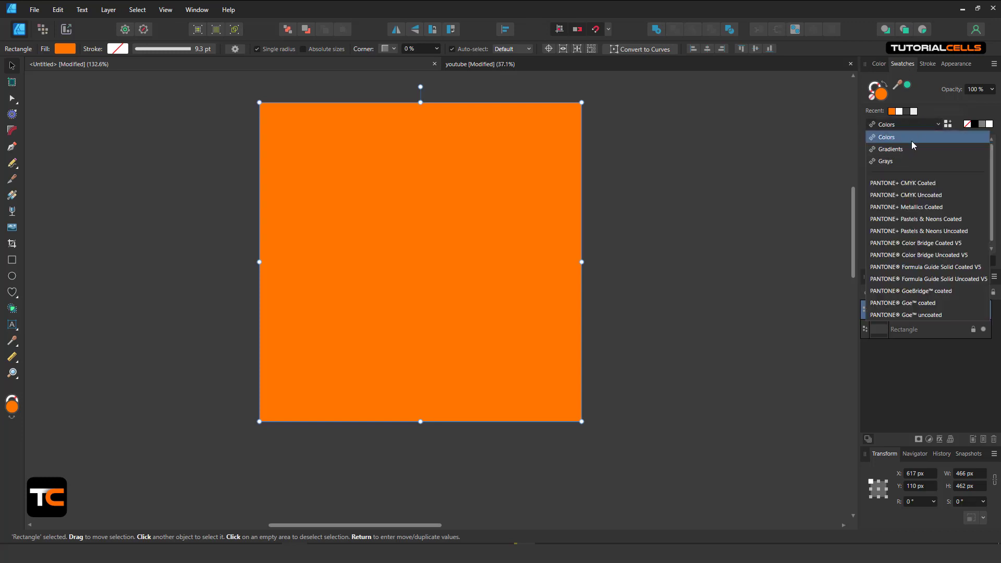
pyautogui.click(897, 185)
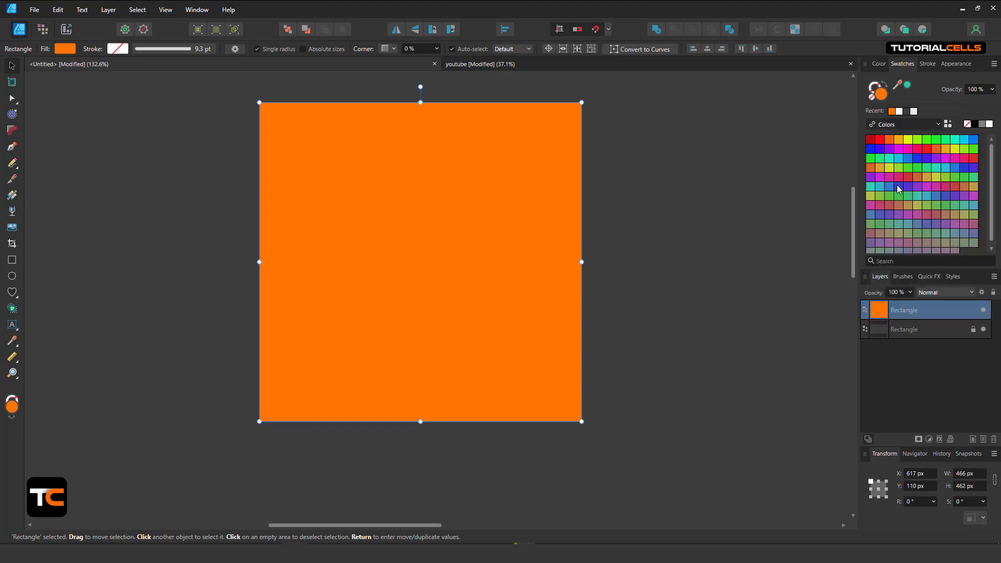
pyautogui.click(919, 177)
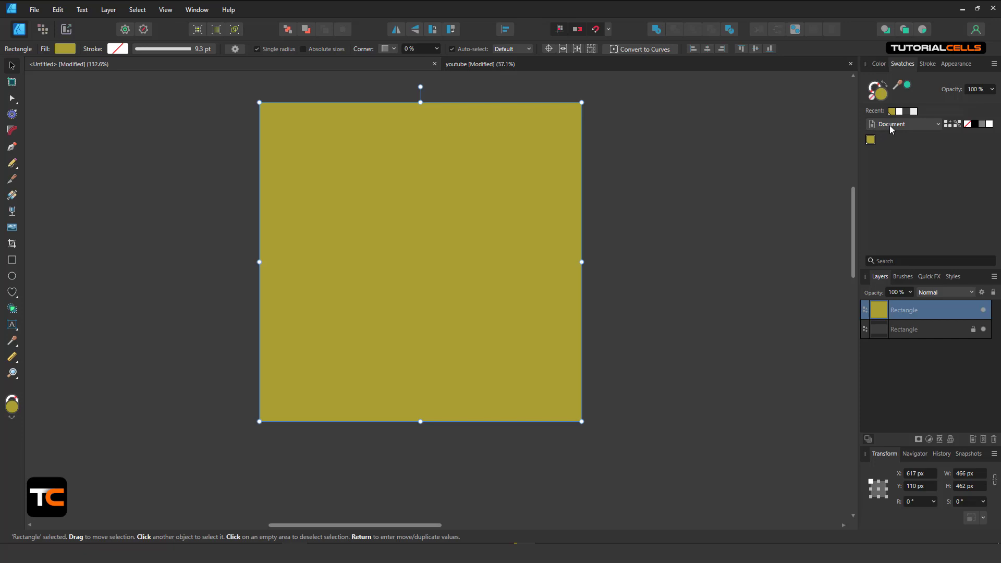
# Load the PANTONE Color Bridge Coated V5 palette and fill the square with one of its soft orange swatches
pyautogui.click(891, 125)
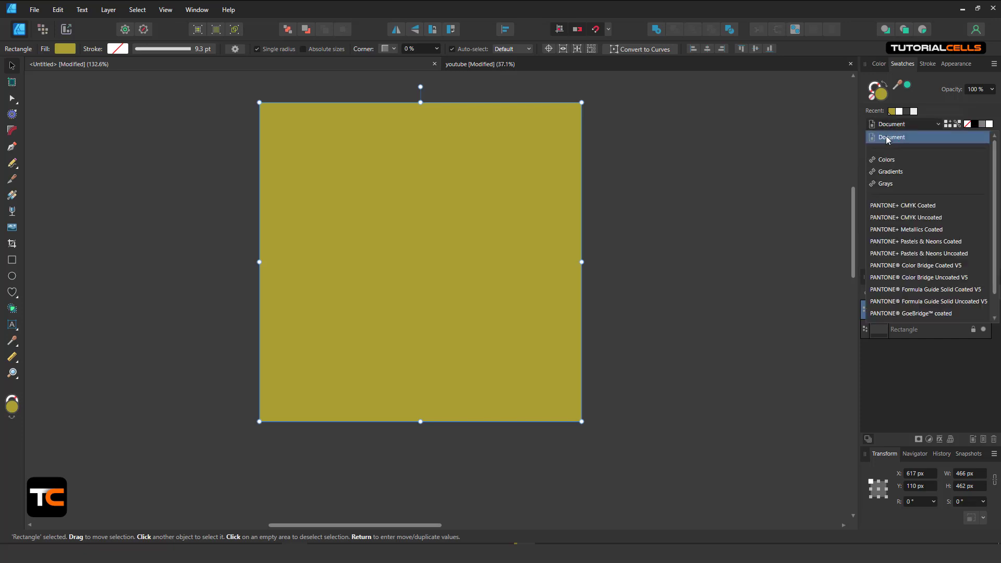
pyautogui.click(893, 270)
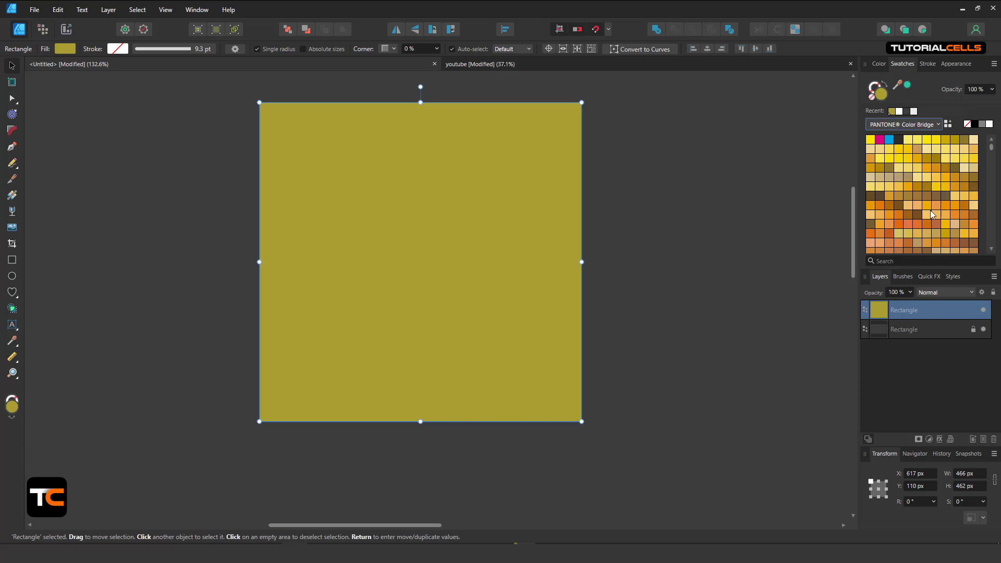
pyautogui.click(908, 226)
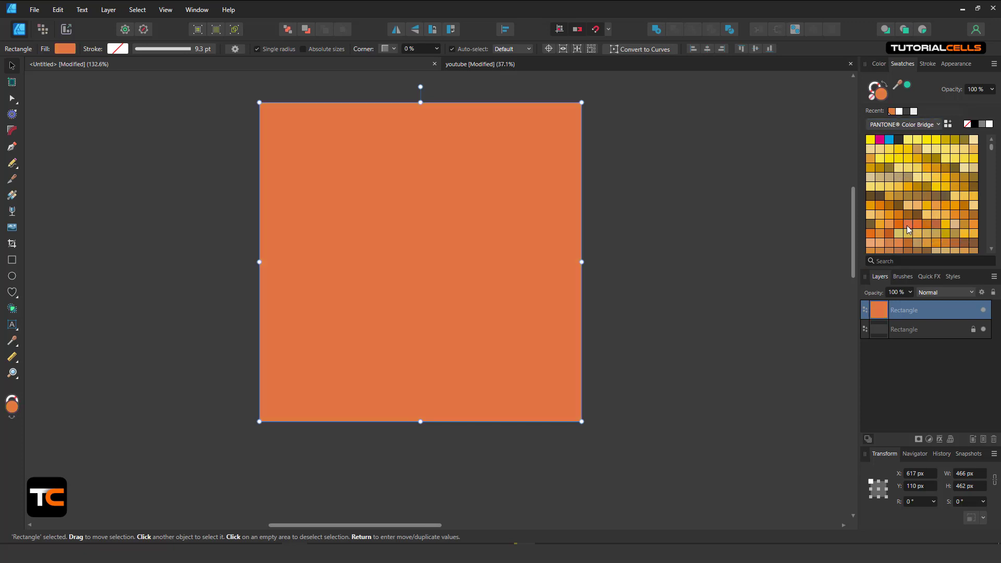
# Display the Document, Gradients and Grays swatch palettes in turn
pyautogui.click(897, 124)
pyautogui.scroll(1, 916, 144)
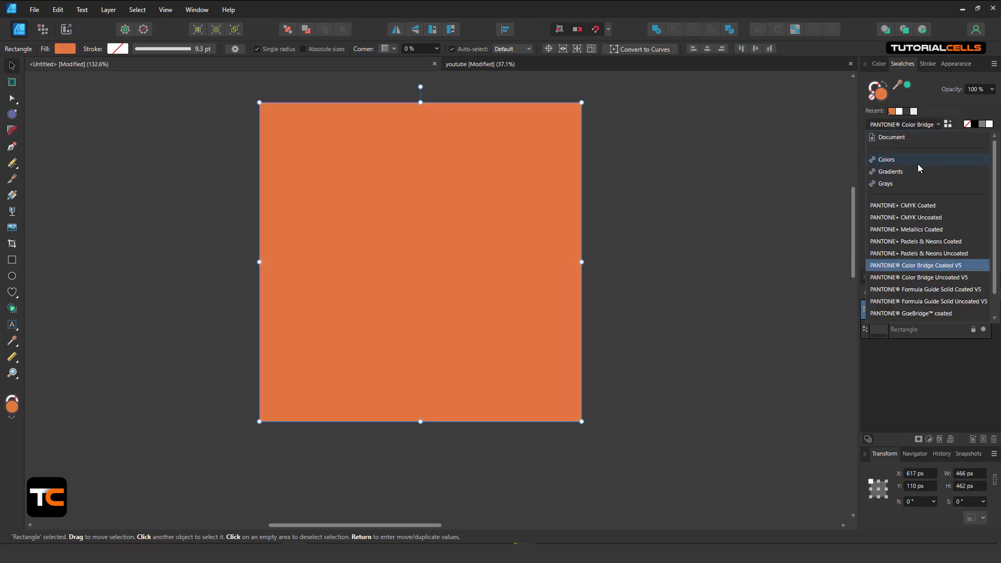
pyautogui.click(906, 138)
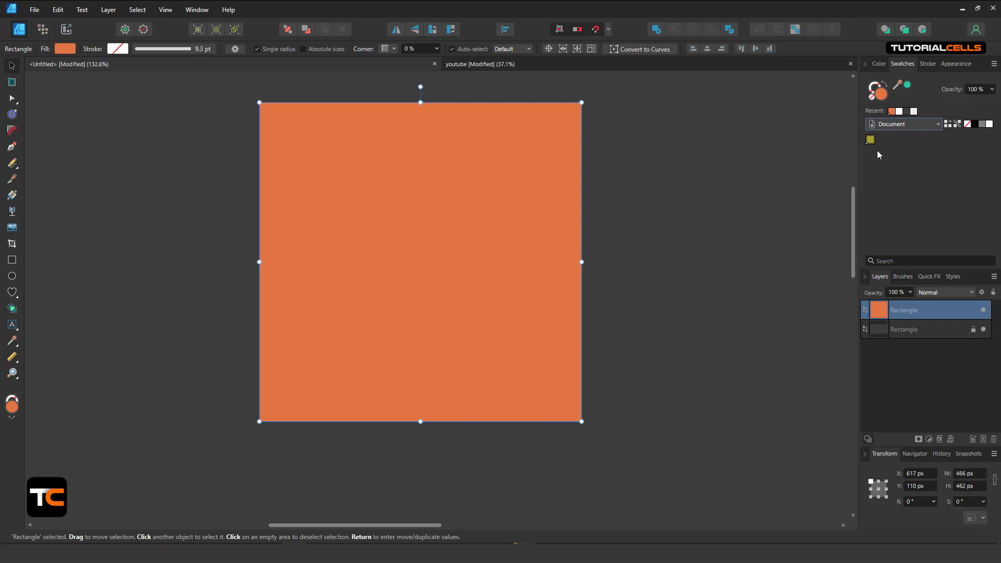
pyautogui.click(898, 128)
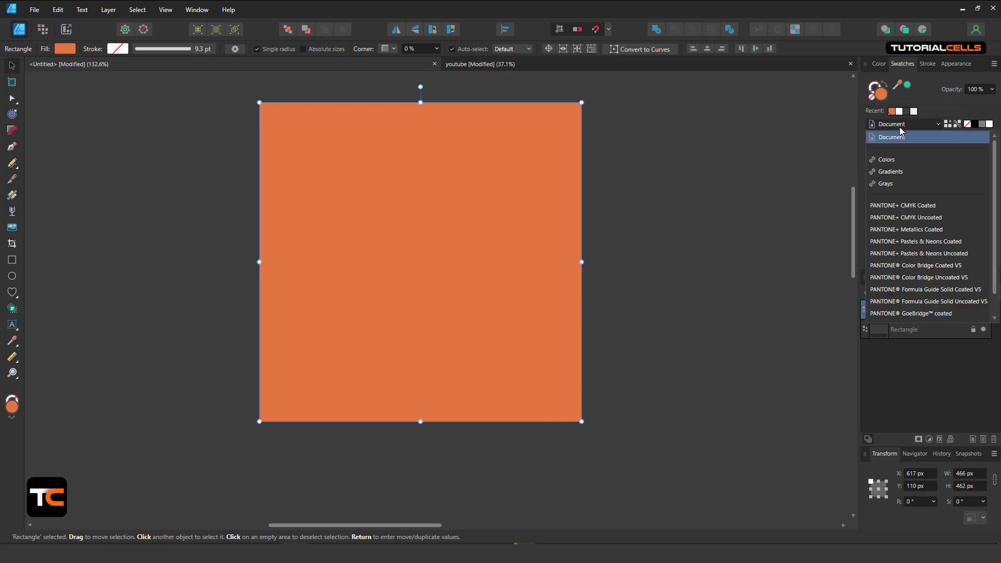
pyautogui.click(885, 171)
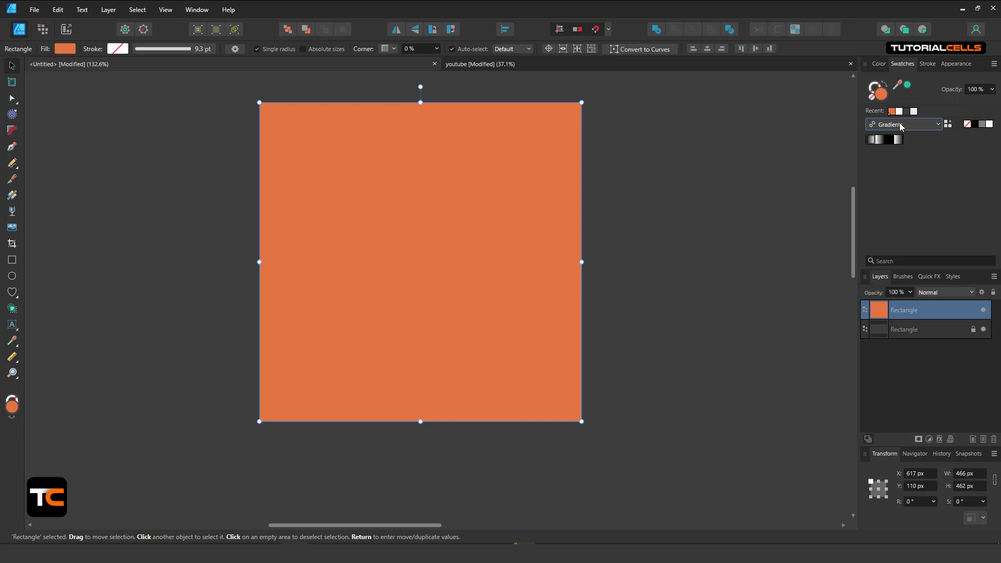
pyautogui.click(903, 127)
pyautogui.click(893, 160)
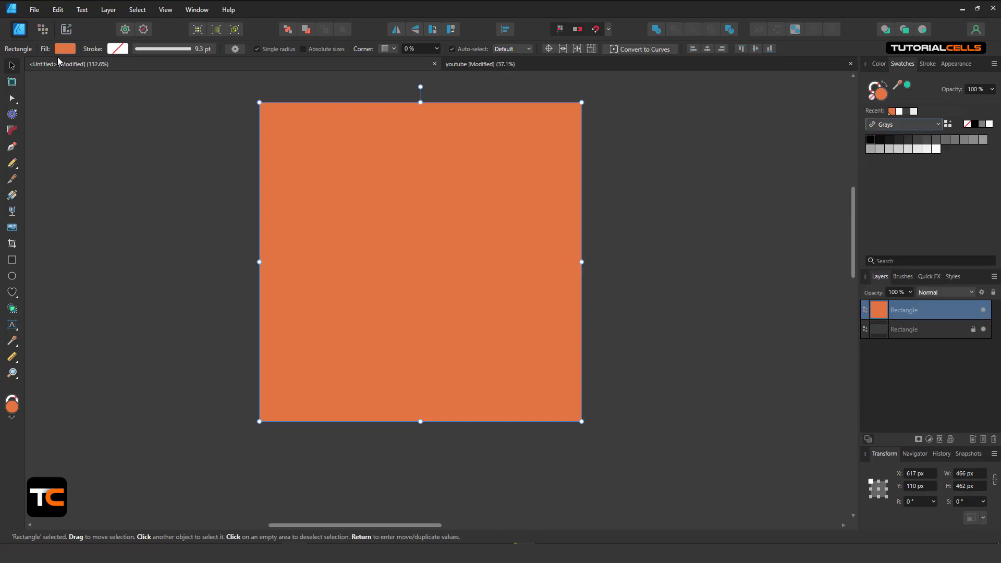
pyautogui.click(932, 130)
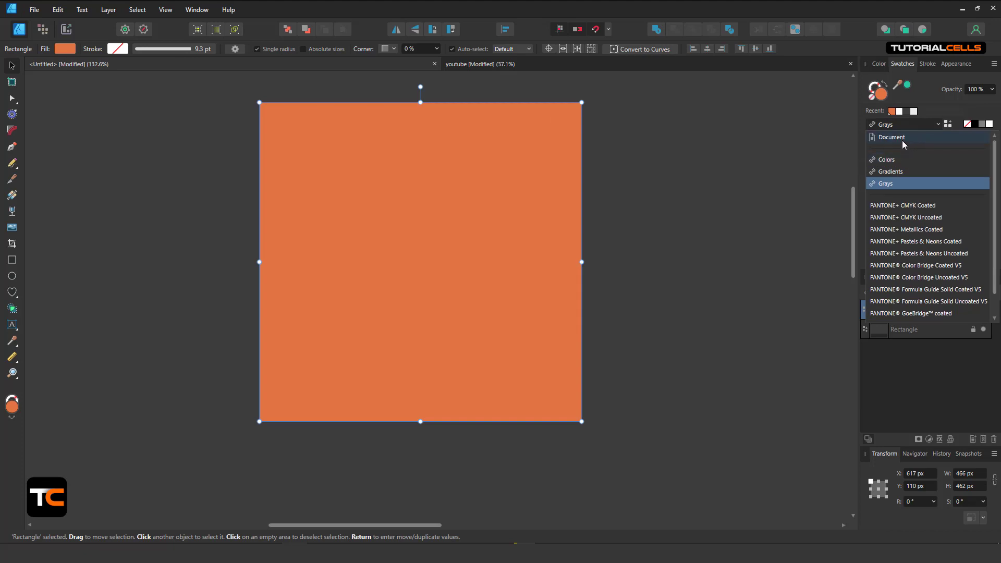
pyautogui.click(956, 105)
pyautogui.click(994, 65)
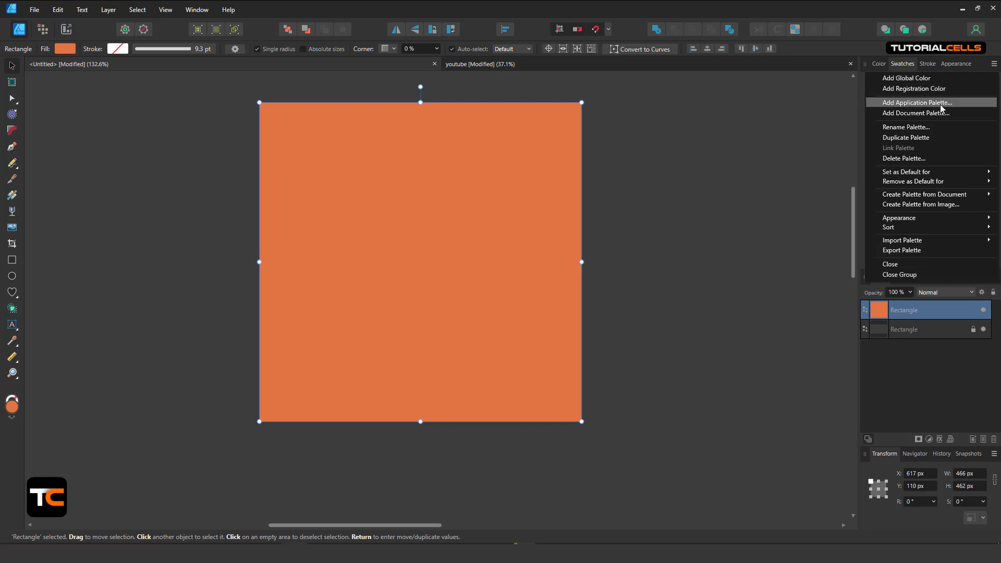
pyautogui.click(926, 156)
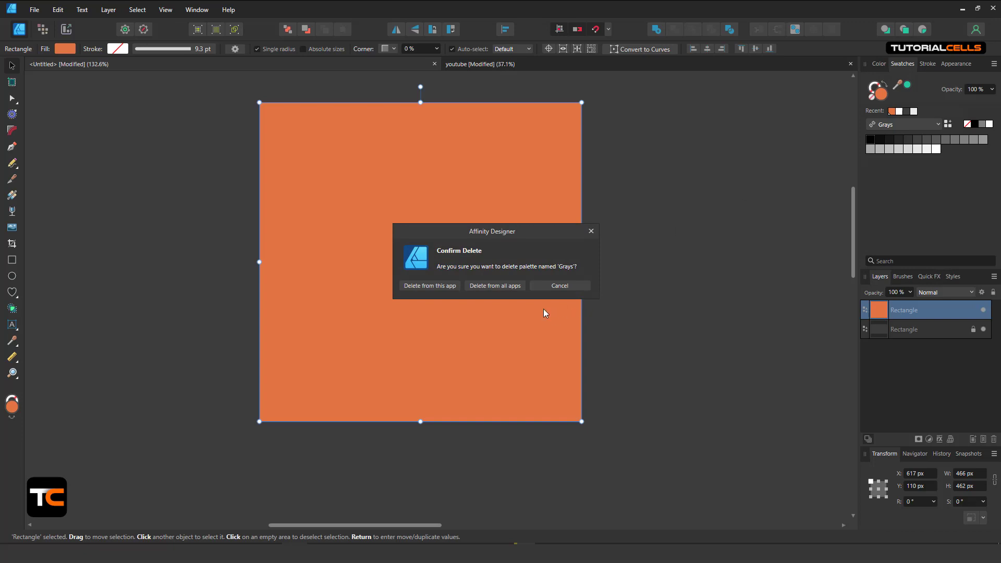
pyautogui.click(556, 285)
# Select the Document palette and delete it
pyautogui.click(931, 125)
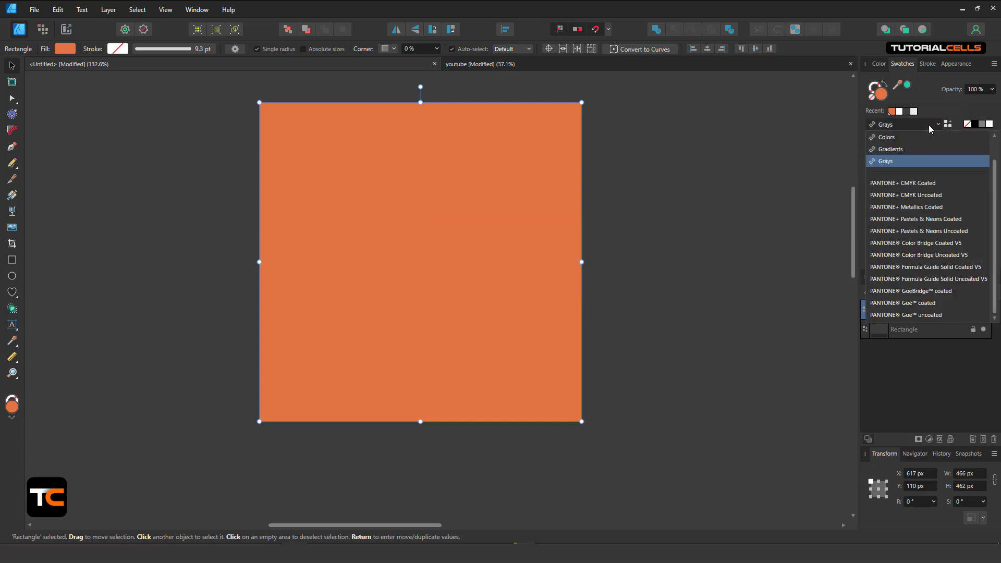
pyautogui.scroll(1, 908, 149)
pyautogui.click(903, 140)
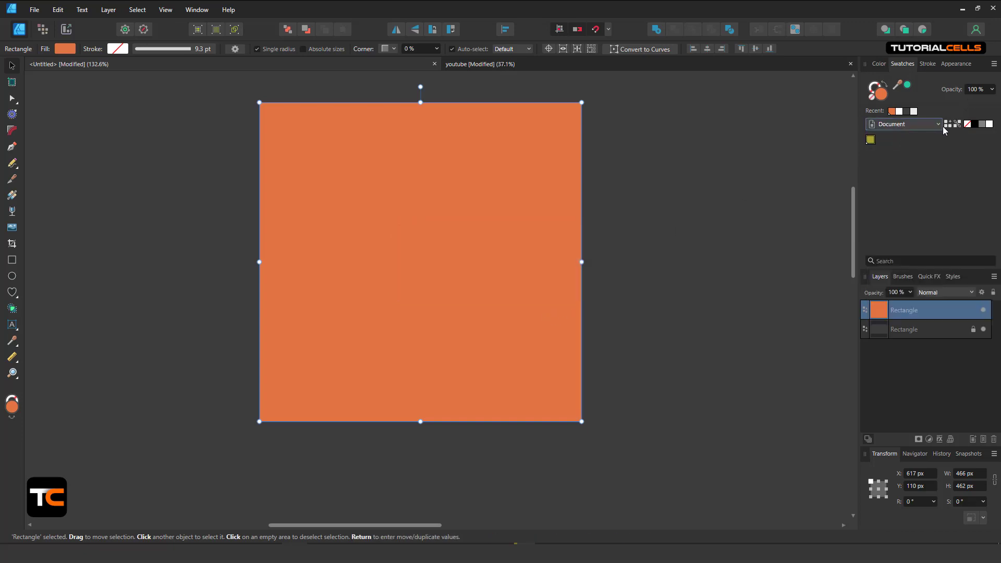
pyautogui.click(993, 65)
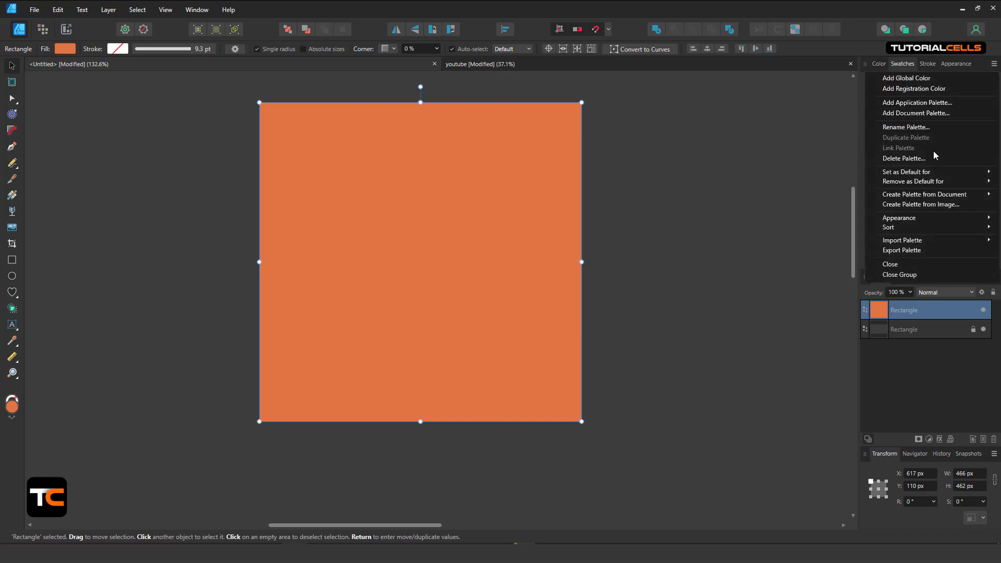
pyautogui.click(912, 157)
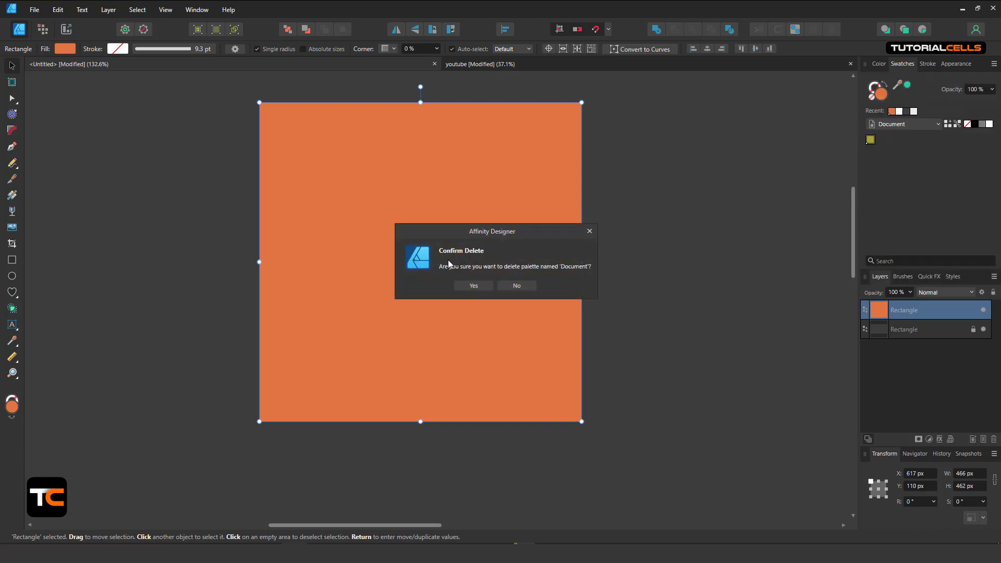
pyautogui.click(474, 287)
# Display the Grays palette briefly and load the PANTONE Goe coated palette
pyautogui.click(914, 126)
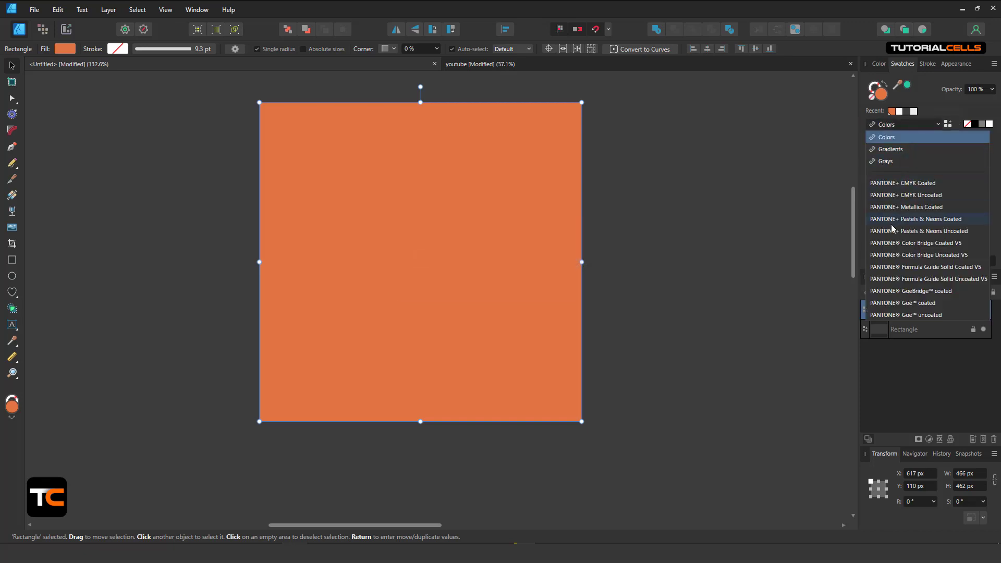
pyautogui.click(897, 162)
pyautogui.click(901, 128)
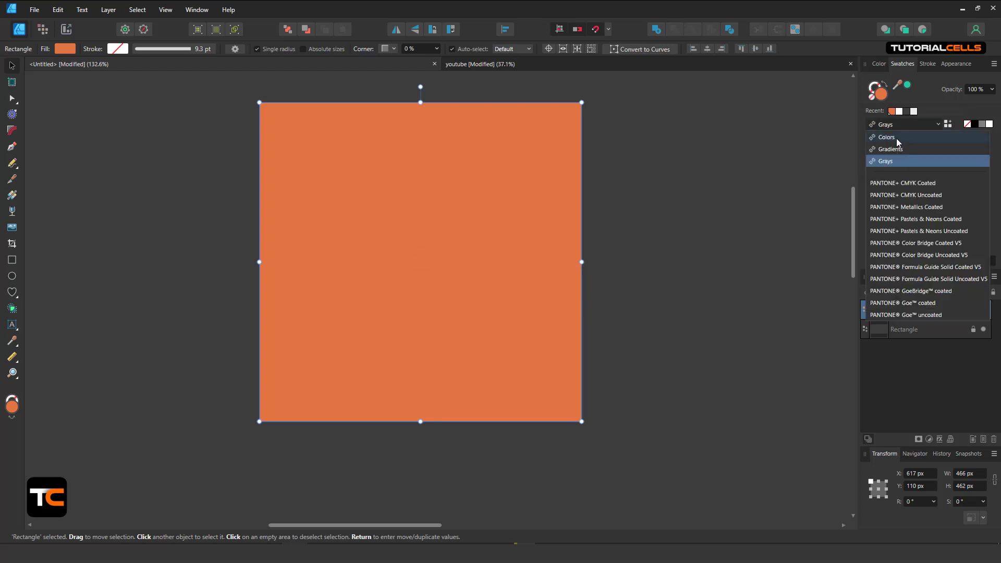
pyautogui.click(907, 303)
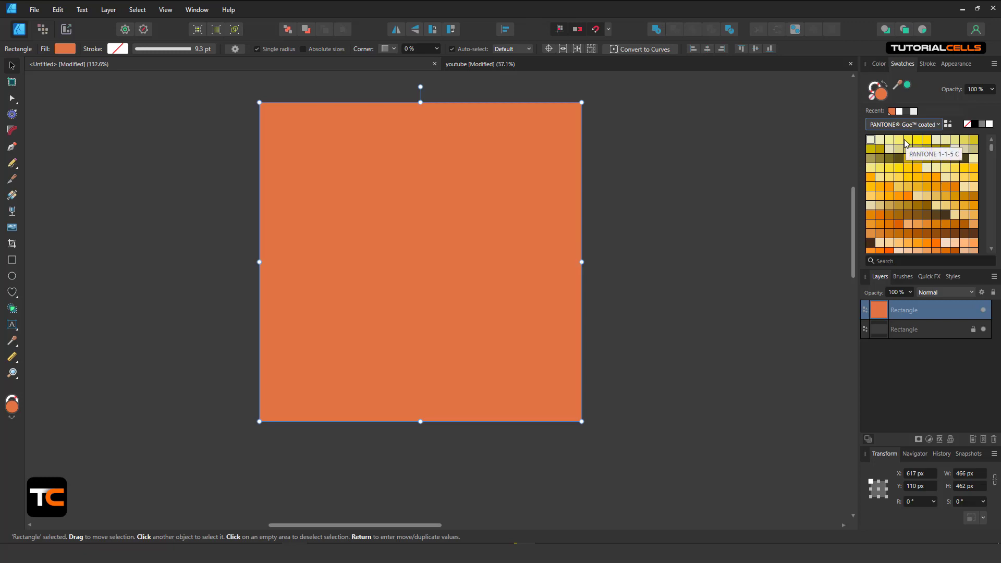
pyautogui.click(994, 64)
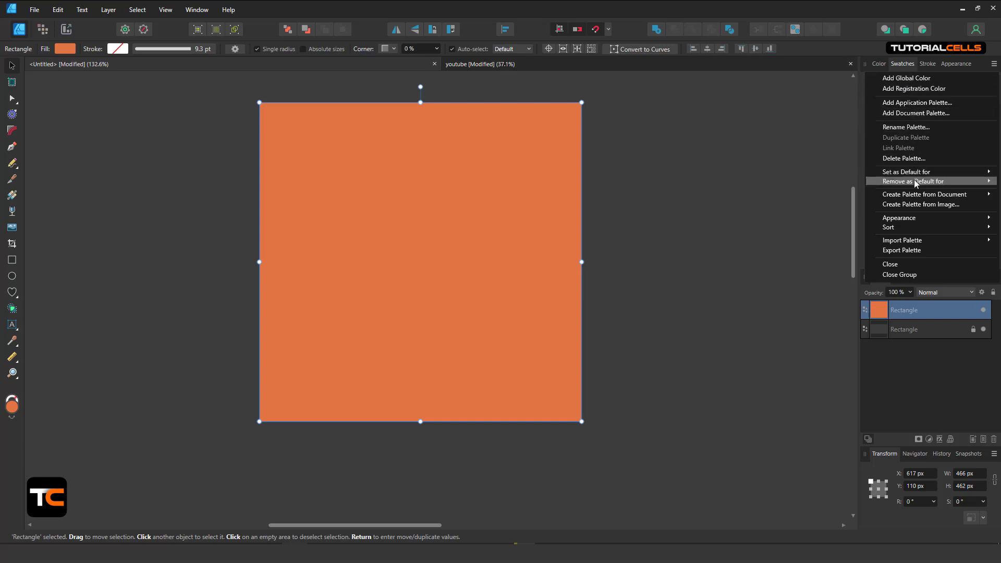
pyautogui.moveTo(920, 195)
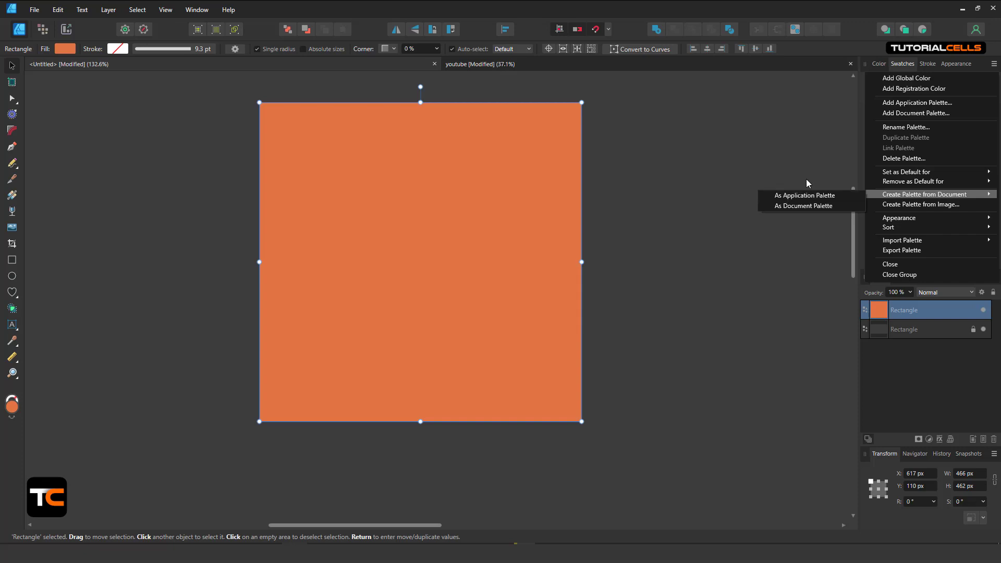
pyautogui.click(775, 206)
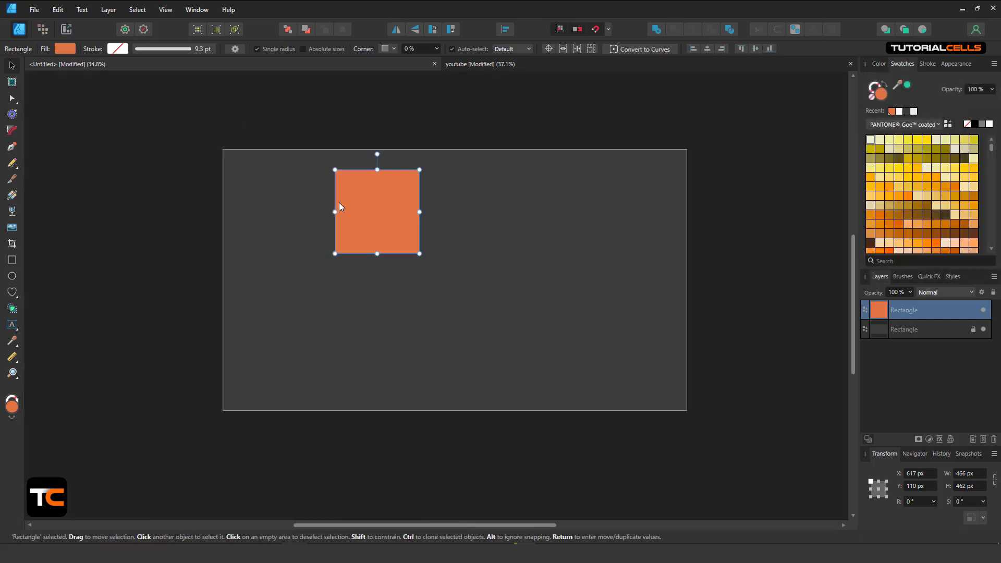
# Move the orange square to about X 326, Y 87 px and shrink it to about 273 × 315 px
pyautogui.moveTo(360, 208); pyautogui.dragTo(307, 205)
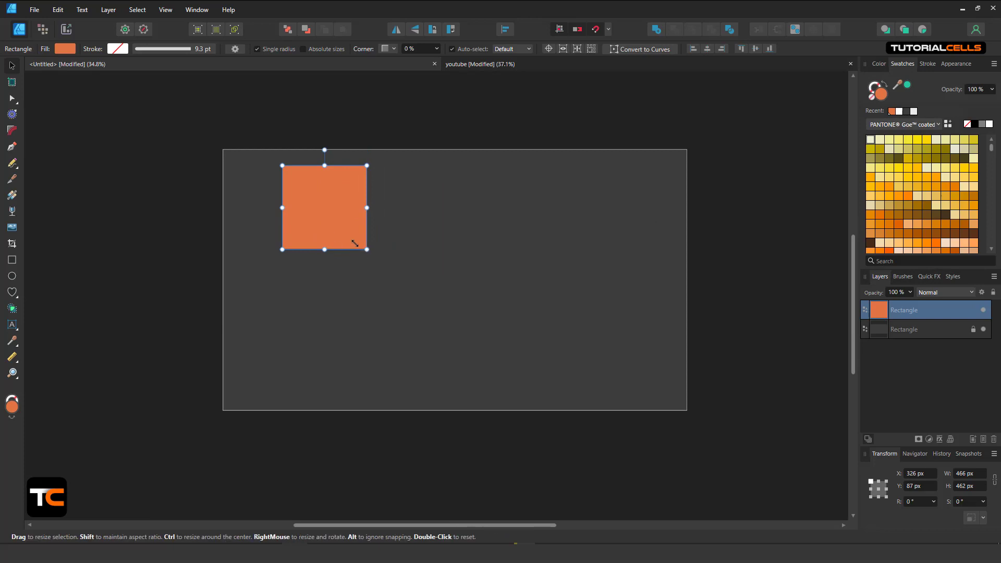
pyautogui.moveTo(367, 250); pyautogui.dragTo(333, 223)
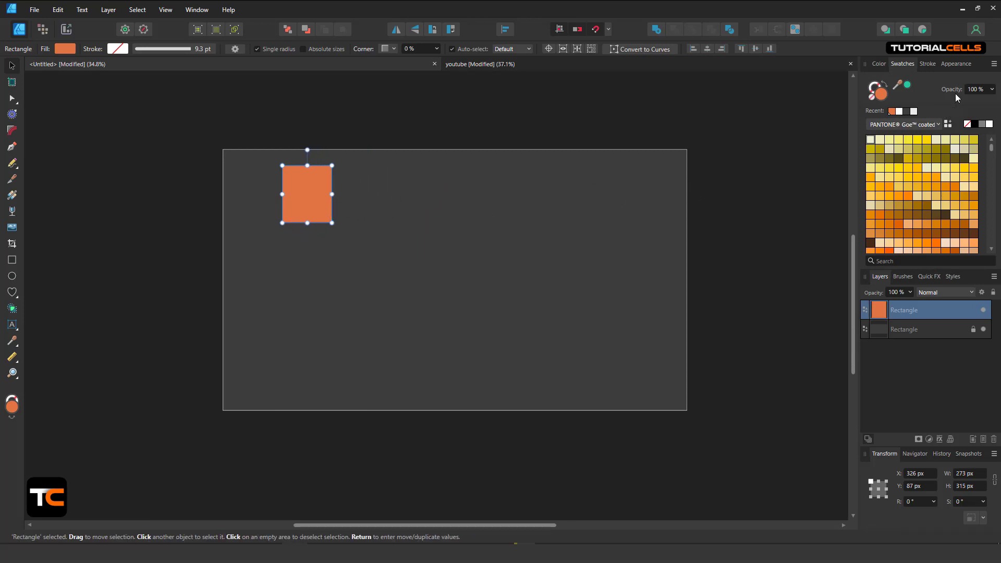
# Add a new document palette named "my color"
pyautogui.click(994, 65)
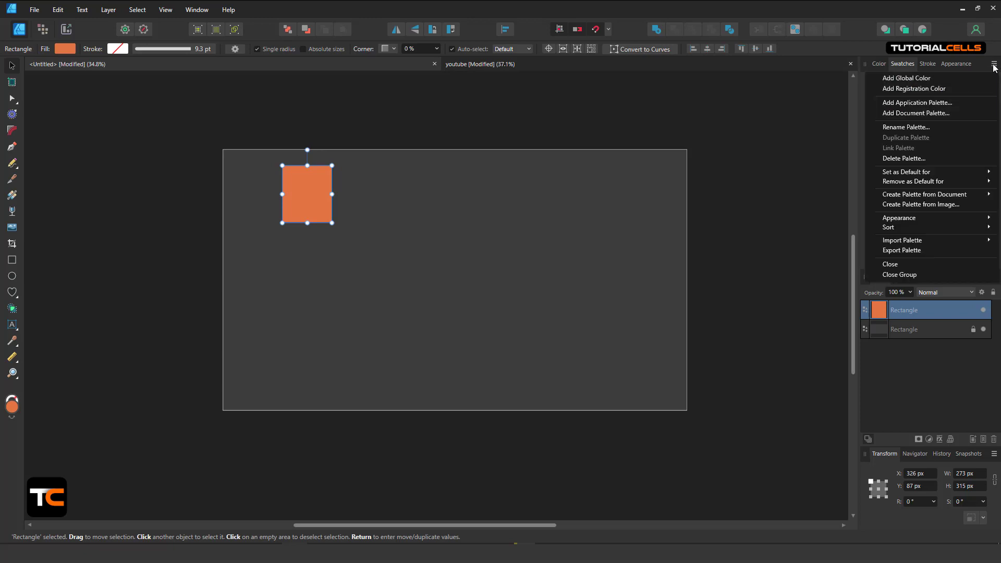
pyautogui.moveTo(914, 250)
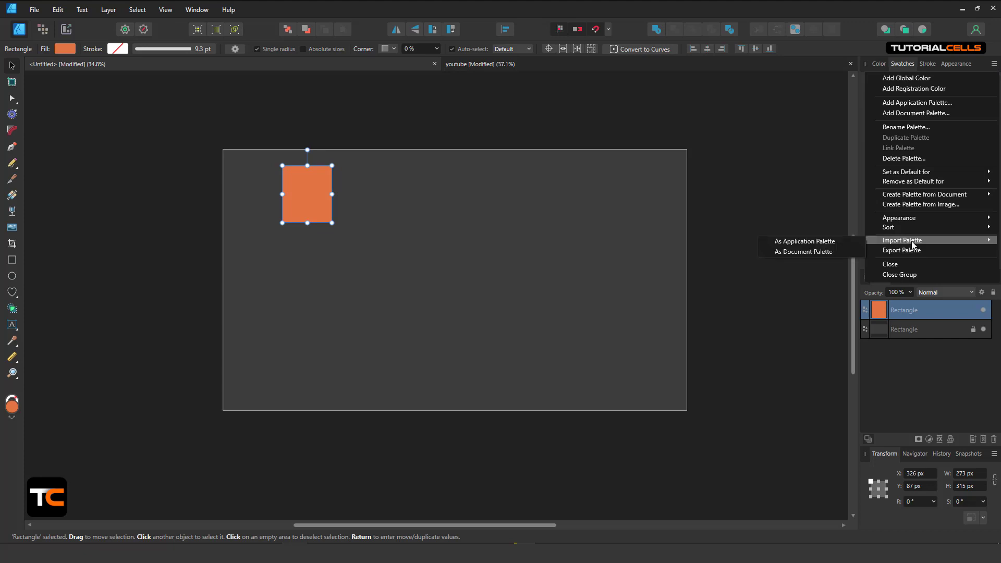
pyautogui.click(893, 114)
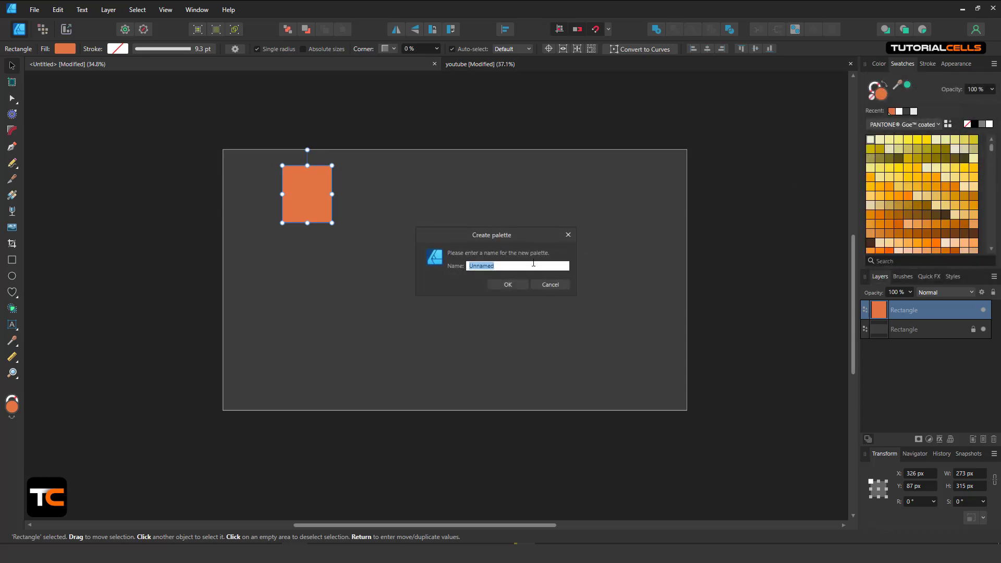
pyautogui.write('my p')
pyautogui.press('BackSpace')
pyautogui.write('color')
pyautogui.click(513, 284)
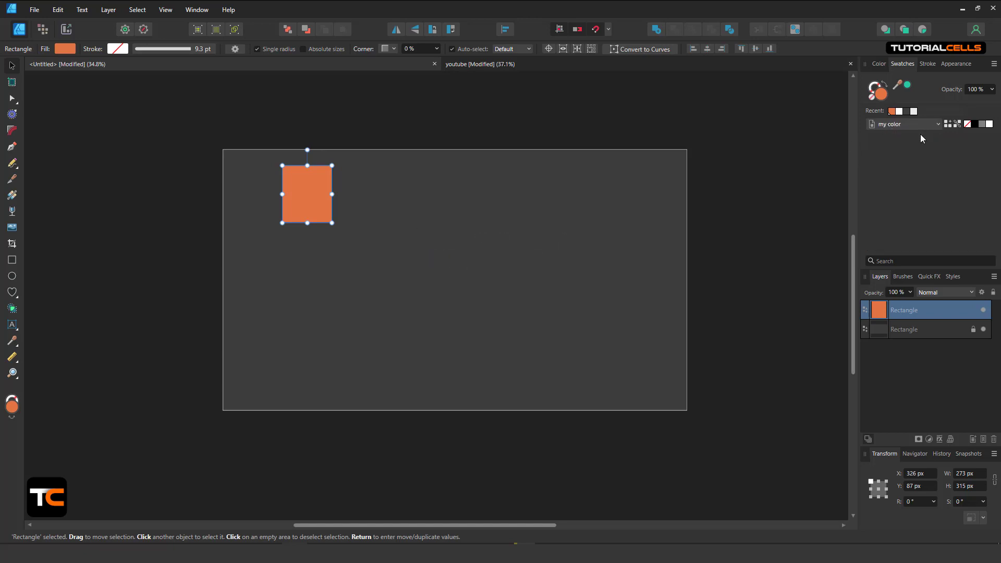
# Add the orange rectangle's fill to the my color palette and move the rectangle to about X 174, Y 58 px
pyautogui.moveTo(304, 196); pyautogui.dragTo(291, 192)
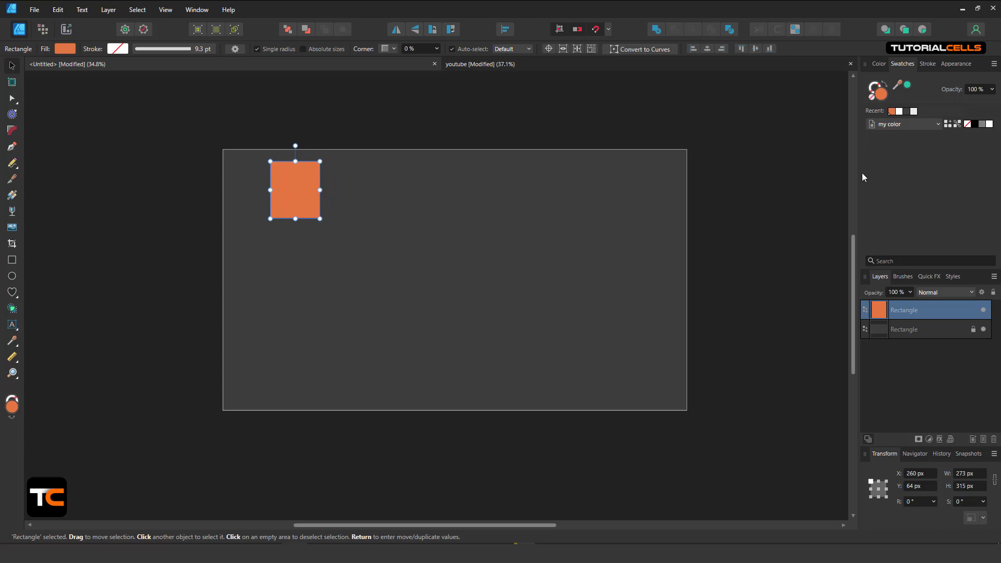
pyautogui.click(949, 126)
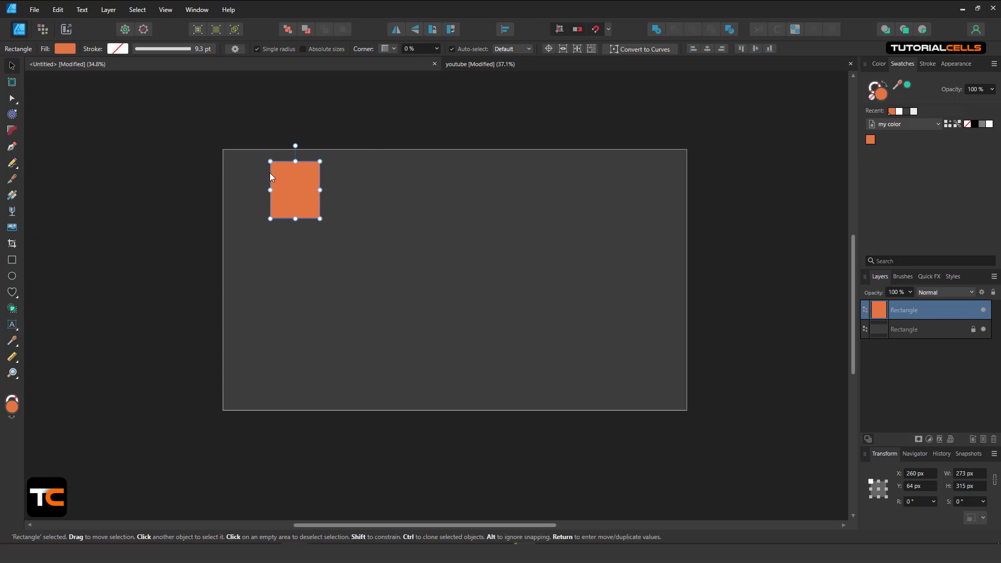
pyautogui.moveTo(280, 176); pyautogui.dragTo(264, 175)
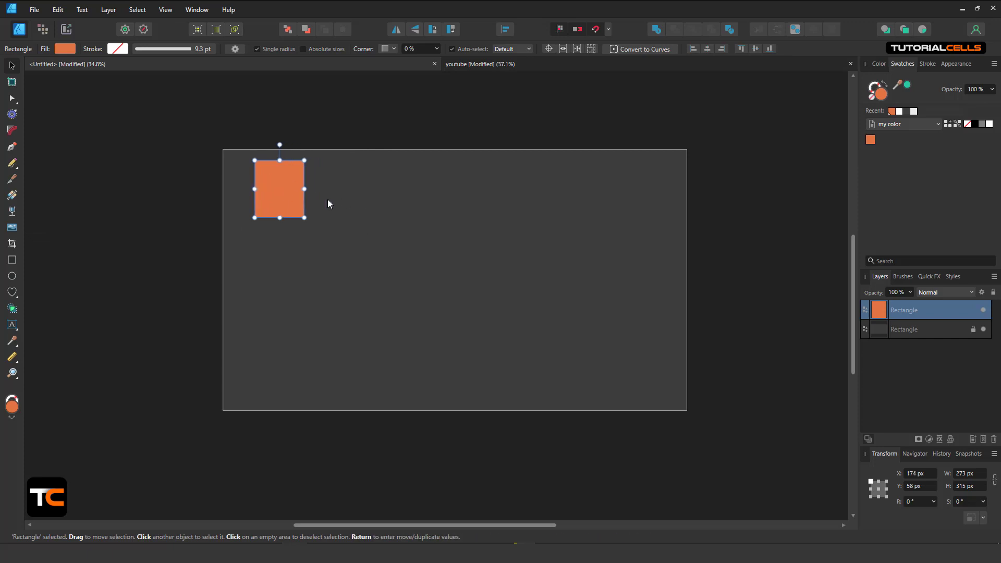
# Place the colourful striped image 03c61adb9c6acf289a9b4a06c18cbe36 beside the orange rectangle at about 561 × 998 px
pyautogui.hotkey('ctrl', 'o')
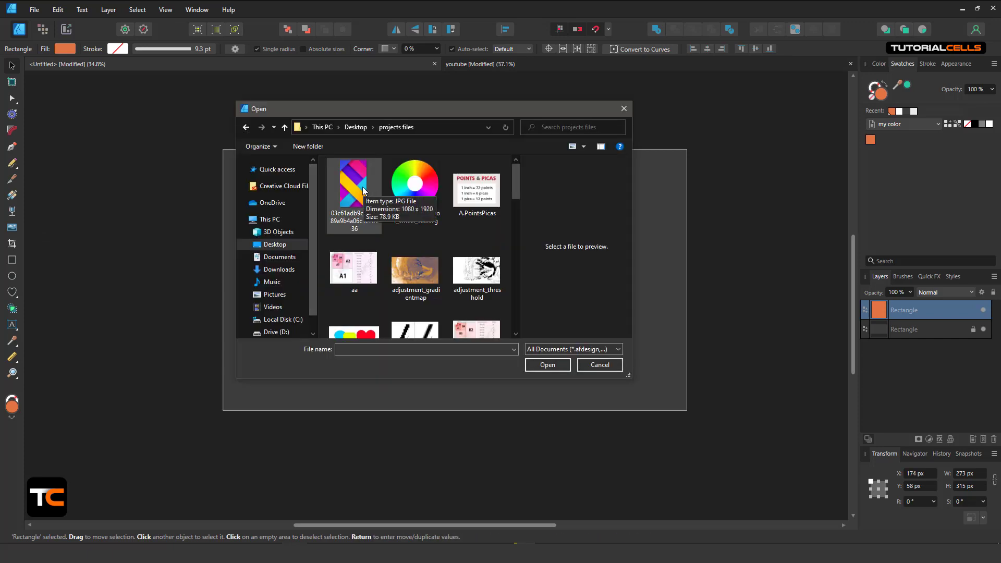
pyautogui.doubleClick(362, 187)
pyautogui.moveTo(361, 183); pyautogui.dragTo(462, 366)
pyautogui.moveTo(409, 255); pyautogui.dragTo(383, 234)
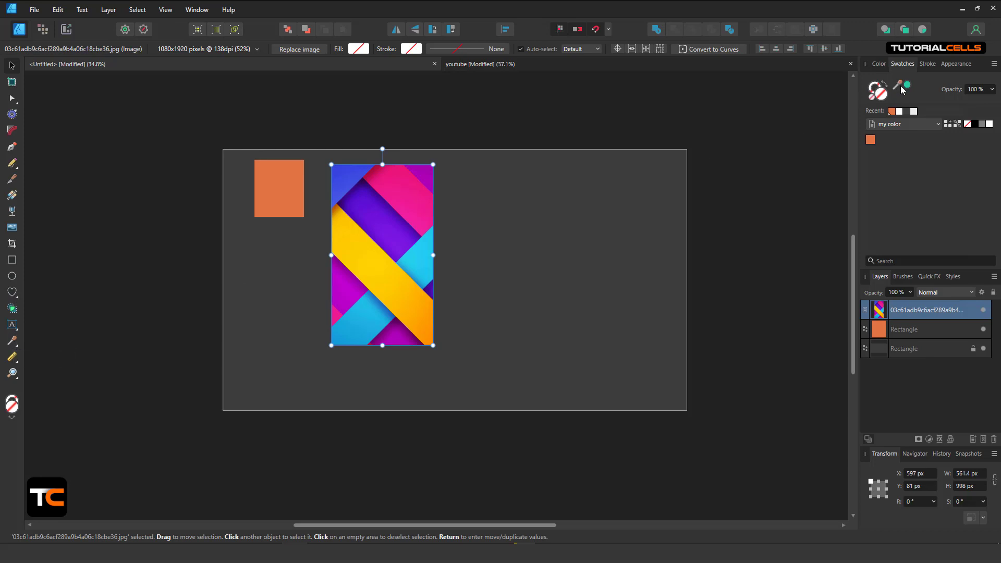
# Sample the pink stripe of the image and add the image's current no-fill setting as a swatch to the my color palette
pyautogui.moveTo(901, 89); pyautogui.dragTo(408, 194)
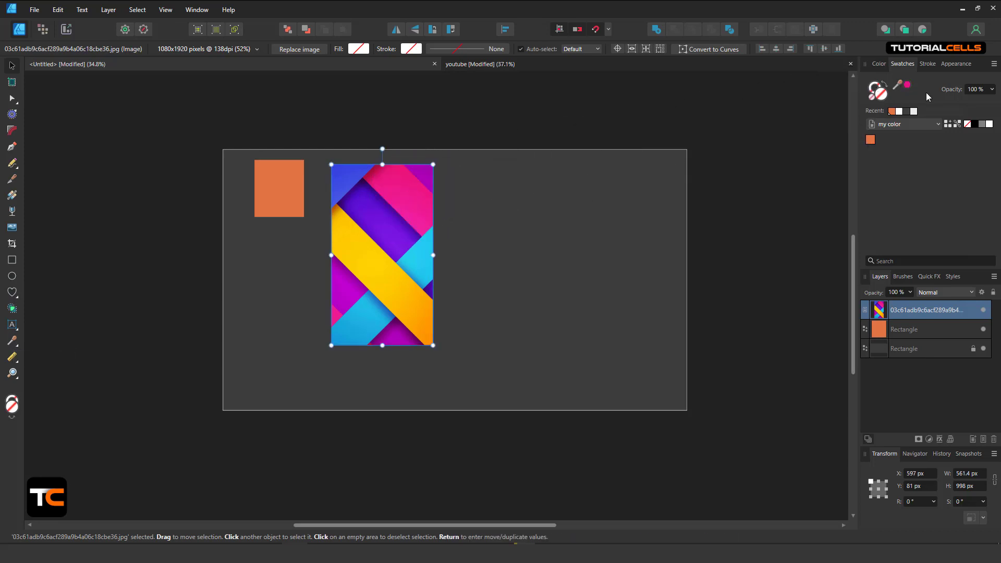
pyautogui.click(948, 123)
pyautogui.rightClick(882, 140)
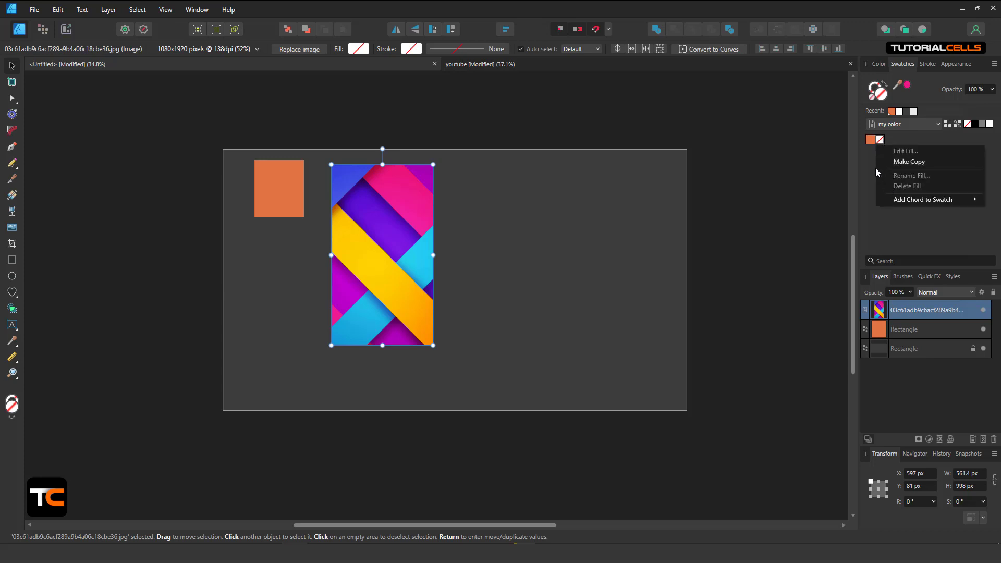
pyautogui.click(882, 144)
pyautogui.rightClick(881, 141)
pyautogui.click(910, 233)
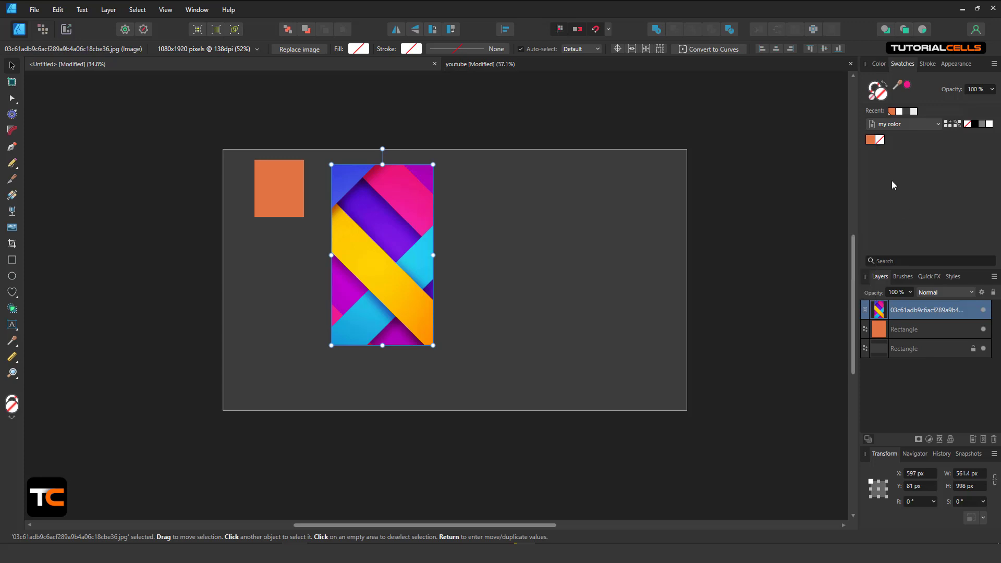
# Shift the image to about X 646, Y 87 px and draw an ellipse about 299 × 340 px to its right
pyautogui.moveTo(427, 208)
pyautogui.mouseDown()
pyautogui.moveTo(411, 203)
pyautogui.moveTo(423, 212)
pyautogui.mouseUp()
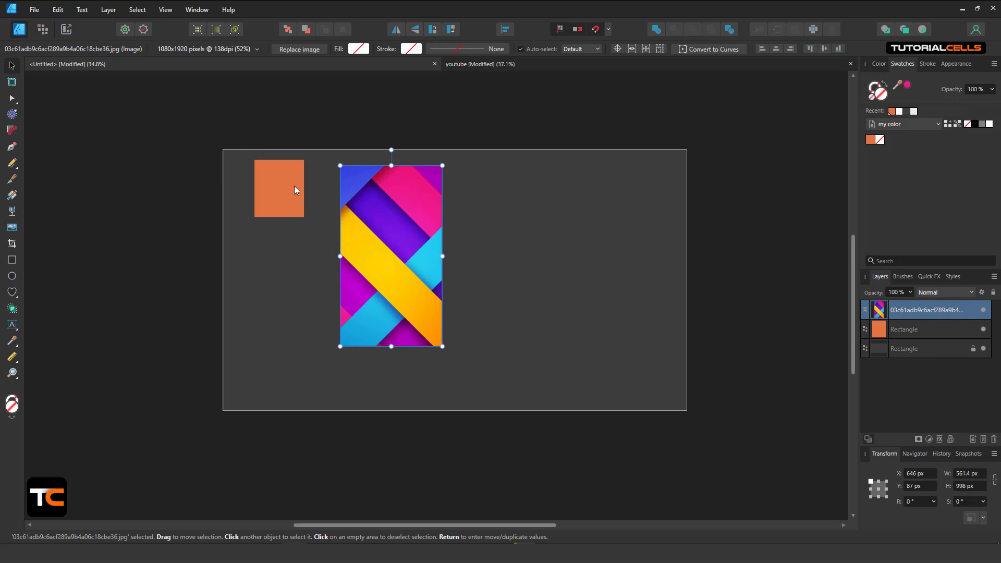
pyautogui.click(12, 277)
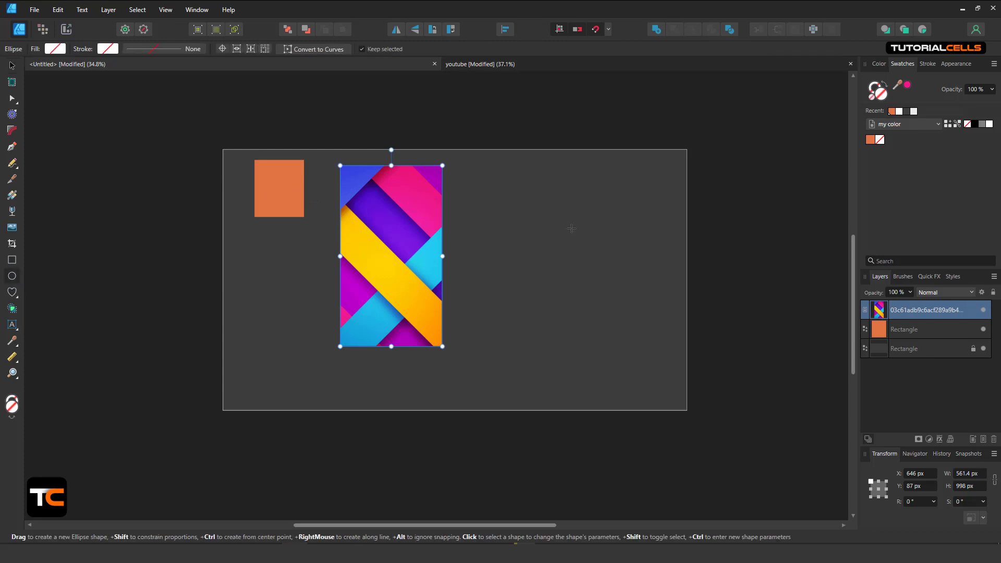
pyautogui.moveTo(523, 189)
pyautogui.mouseDown()
pyautogui.moveTo(556, 211)
pyautogui.moveTo(578, 251)
pyautogui.mouseUp()
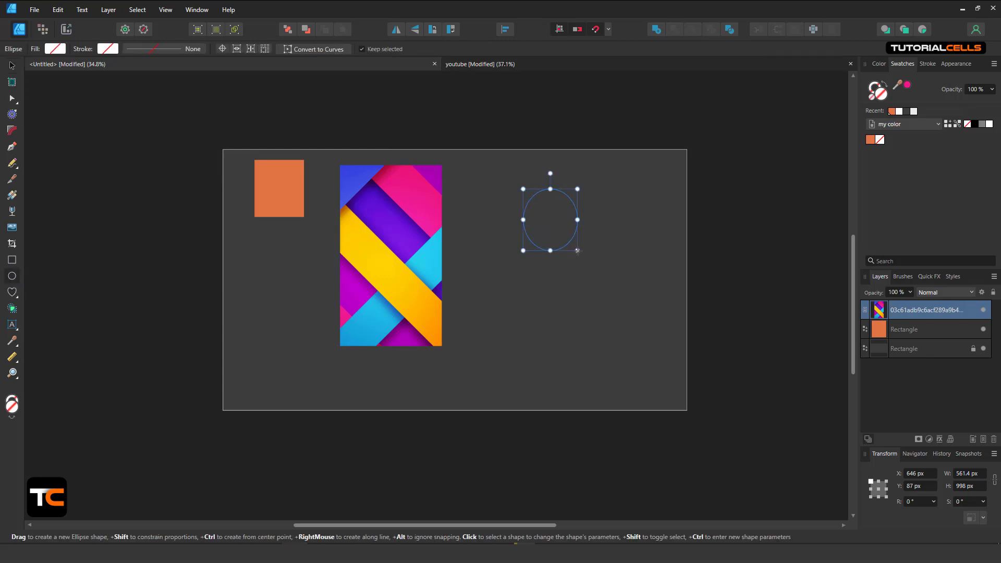
# Fill the ellipse with the sampled pink and add that fill to the my color palette
pyautogui.click(908, 86)
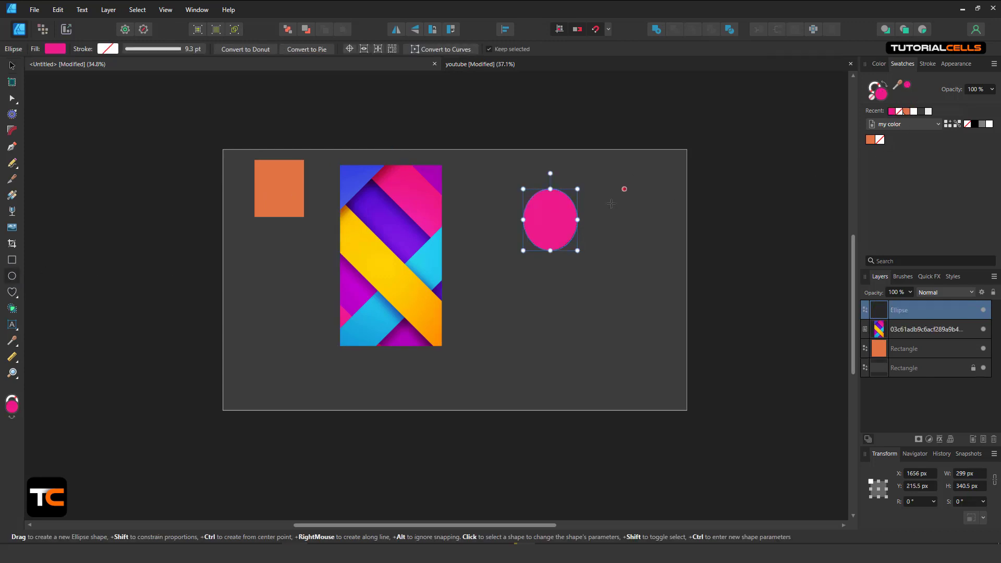
pyautogui.click(948, 125)
# Start creating a palette from an image, using the striped picture 03c61adb9c6acf289a9b4a06c18cbe36 as the source
pyautogui.click(994, 63)
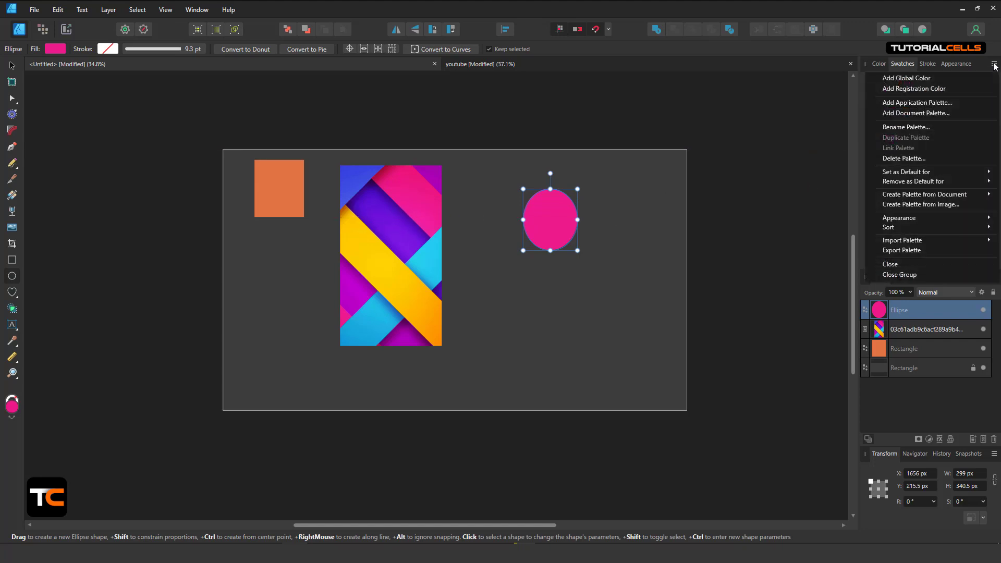
pyautogui.click(900, 204)
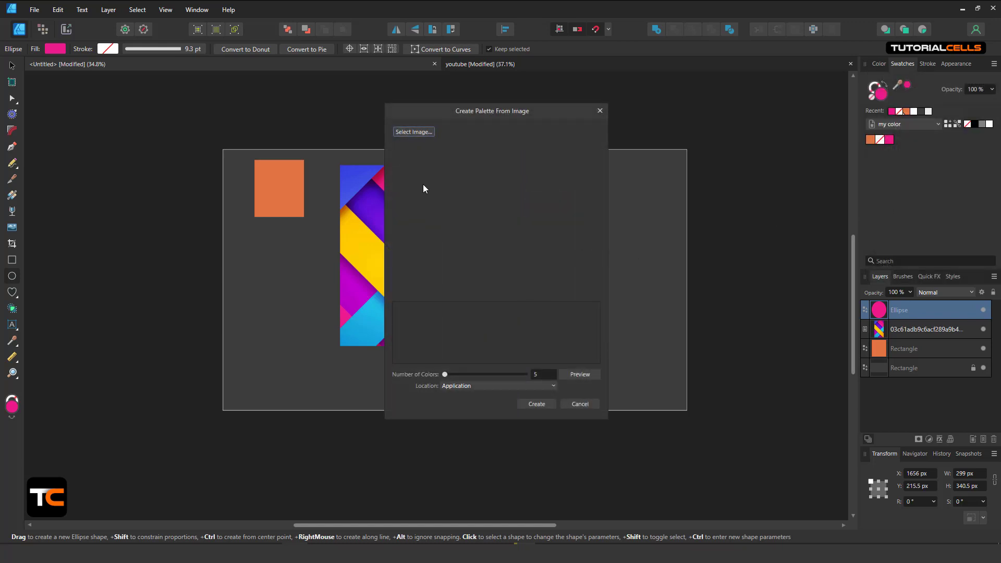
pyautogui.click(414, 133)
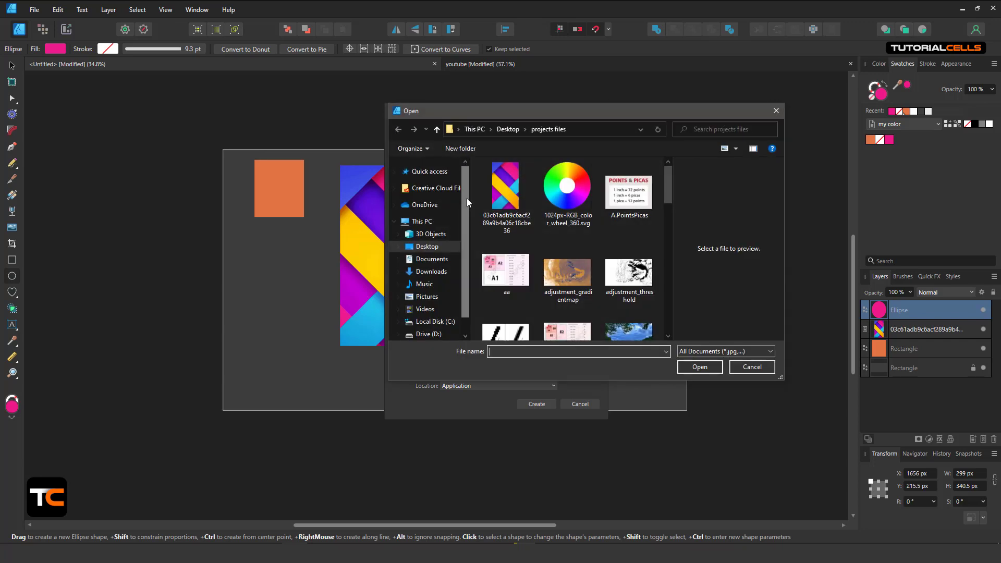
pyautogui.doubleClick(514, 196)
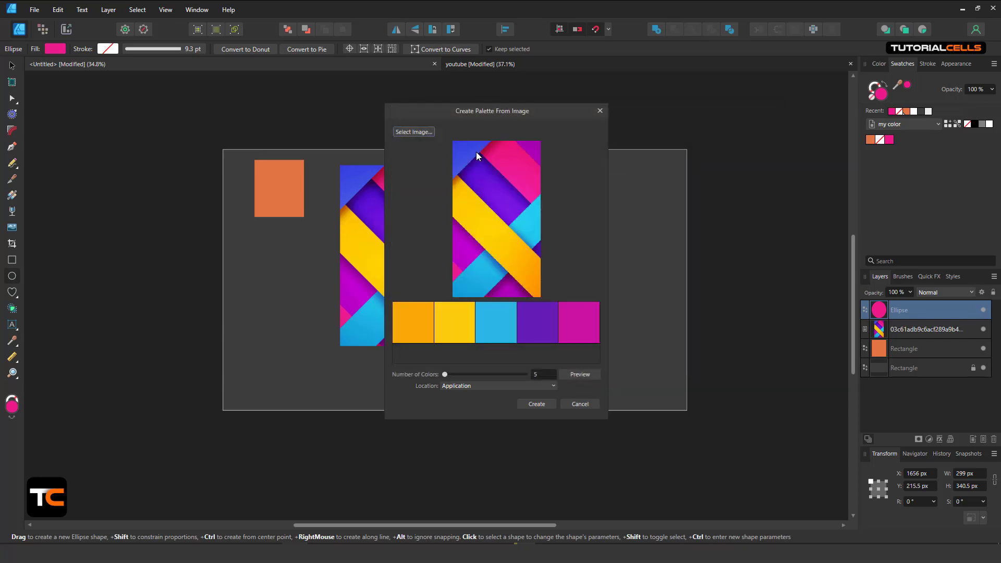
pyautogui.moveTo(486, 113); pyautogui.dragTo(479, 100)
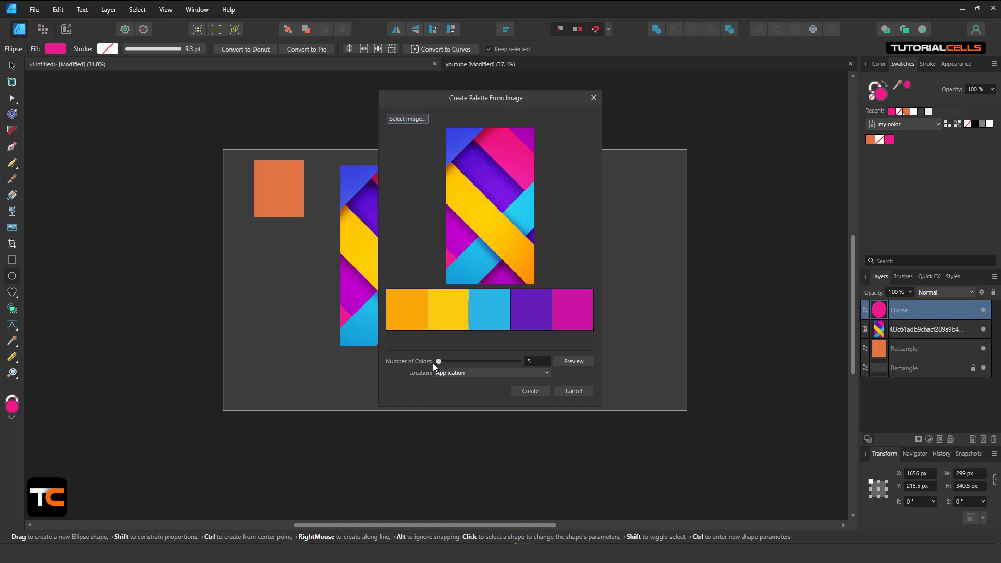
# Set the number of colours to 43, preview them, and create them in the Currently Selected Palette
pyautogui.moveTo(440, 361); pyautogui.dragTo(452, 365)
pyautogui.click(574, 361)
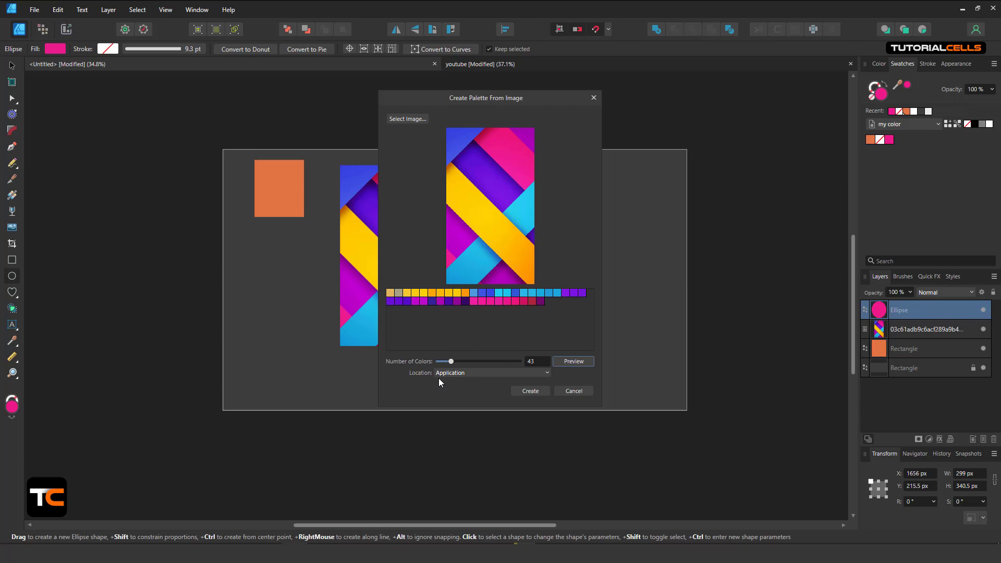
pyautogui.click(454, 373)
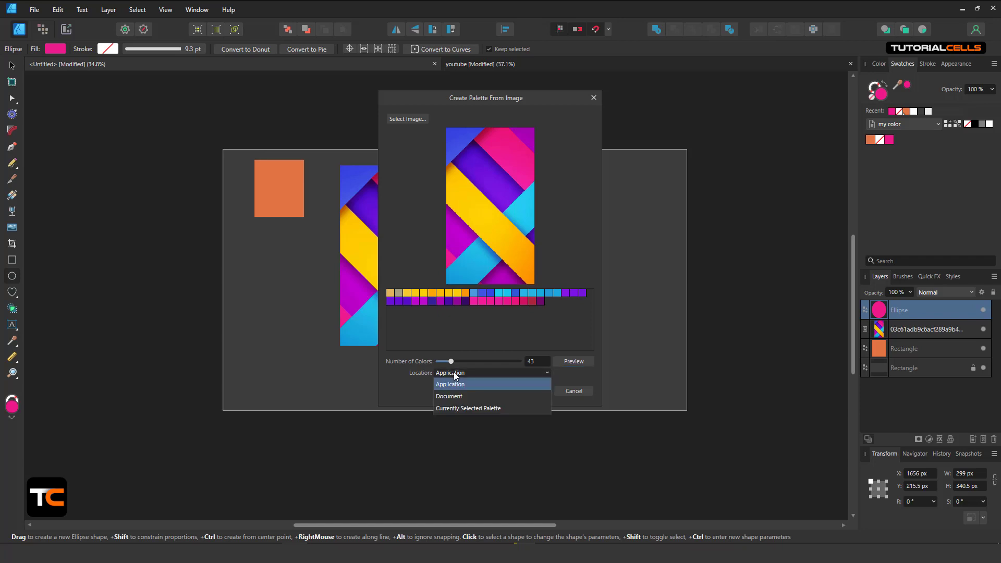
pyautogui.click(470, 410)
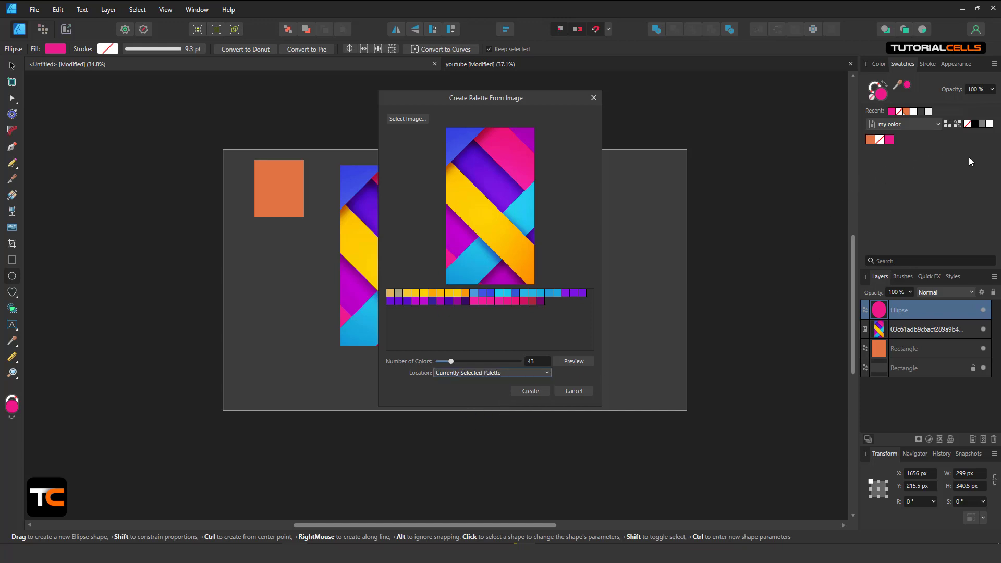
pyautogui.click(509, 373)
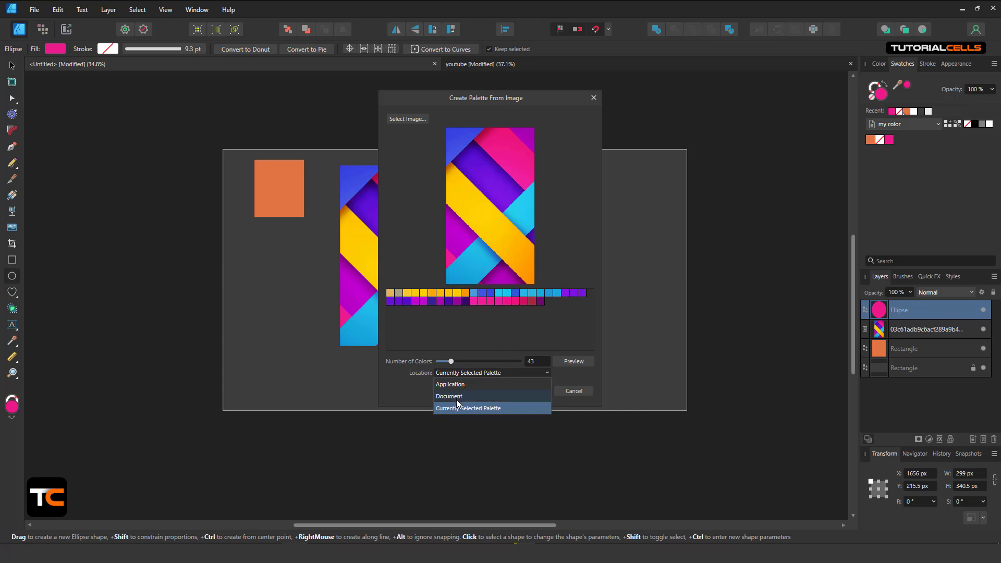
pyautogui.click(461, 408)
pyautogui.click(521, 390)
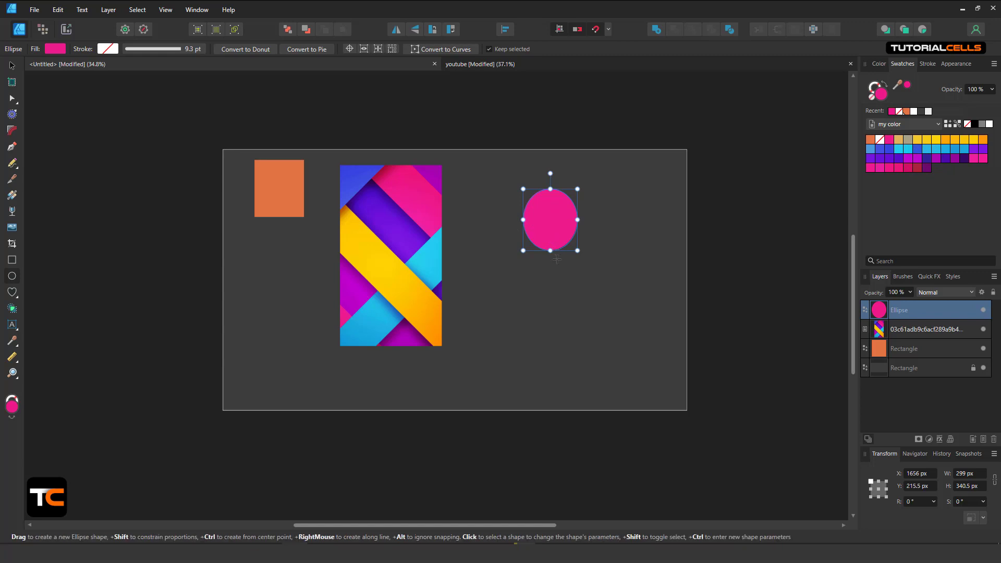
# Flatten the pink ellipse to about 299 × 271.5 px and move it to about X 1532, Y 155.5 px
pyautogui.moveTo(551, 251); pyautogui.dragTo(528, 210)
pyautogui.click(12, 66)
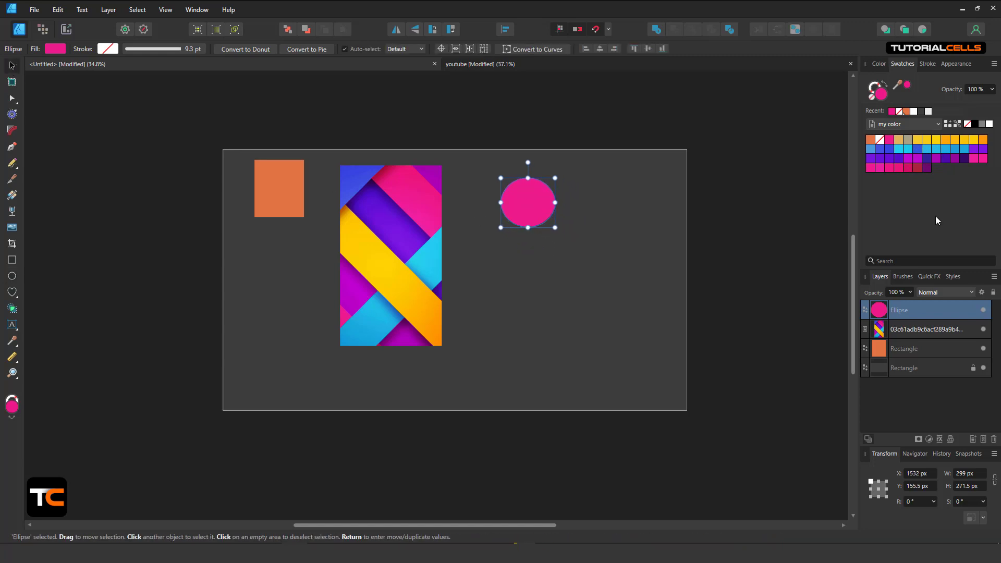
# Remove the ellipse's fill and look over the chord types and global colour options for swatches in the my color palette
pyautogui.click(881, 140)
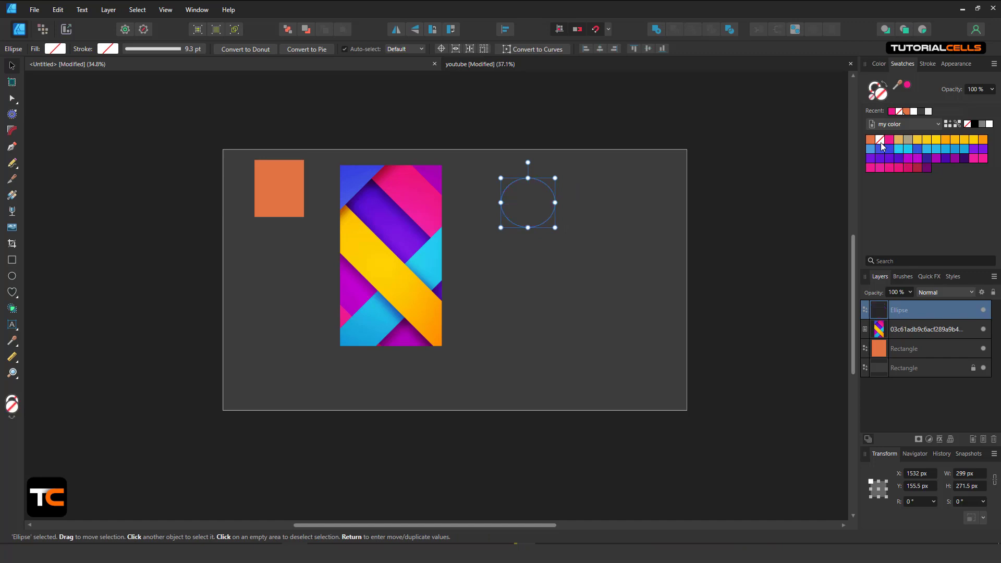
pyautogui.rightClick(881, 143)
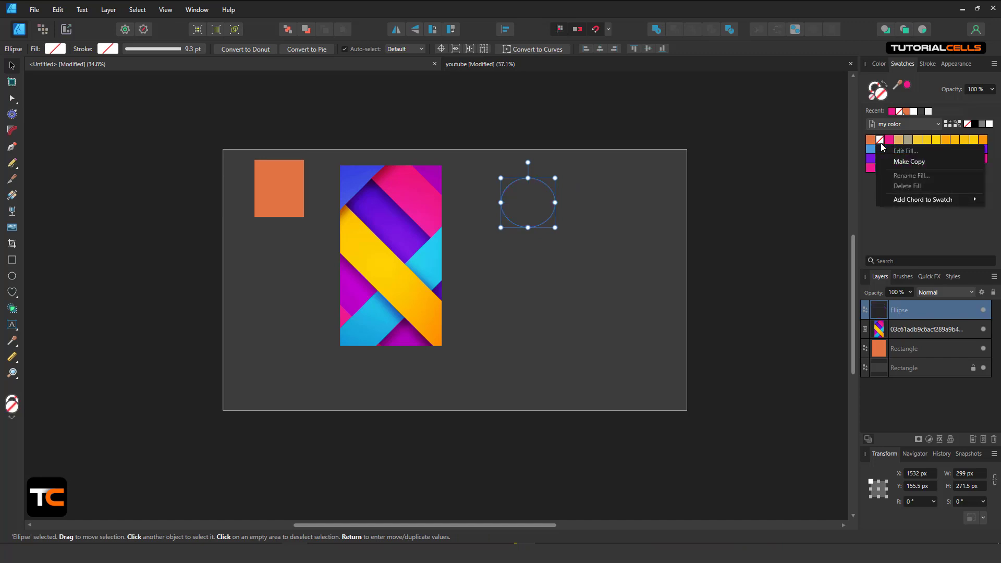
pyautogui.moveTo(908, 202)
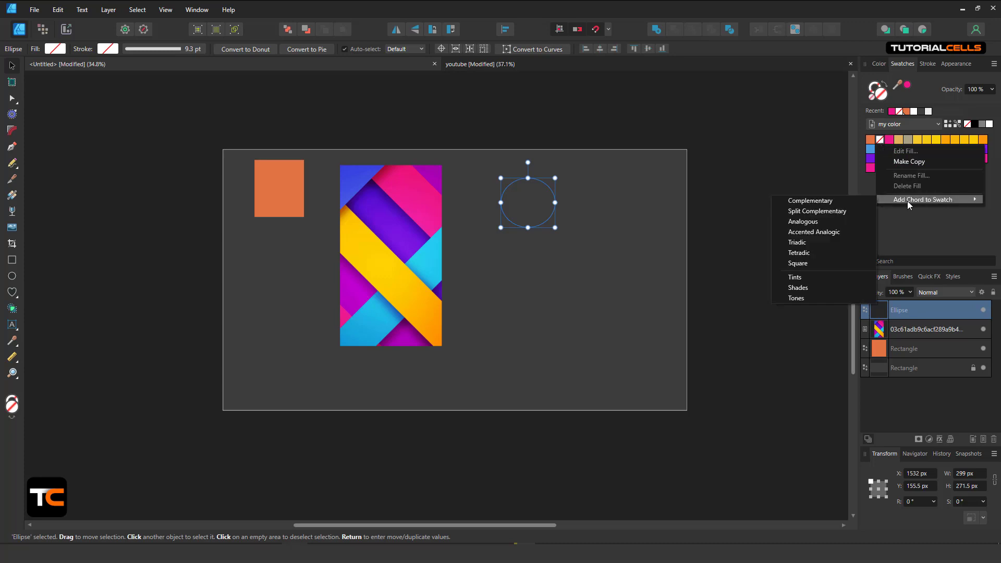
pyautogui.click(908, 222)
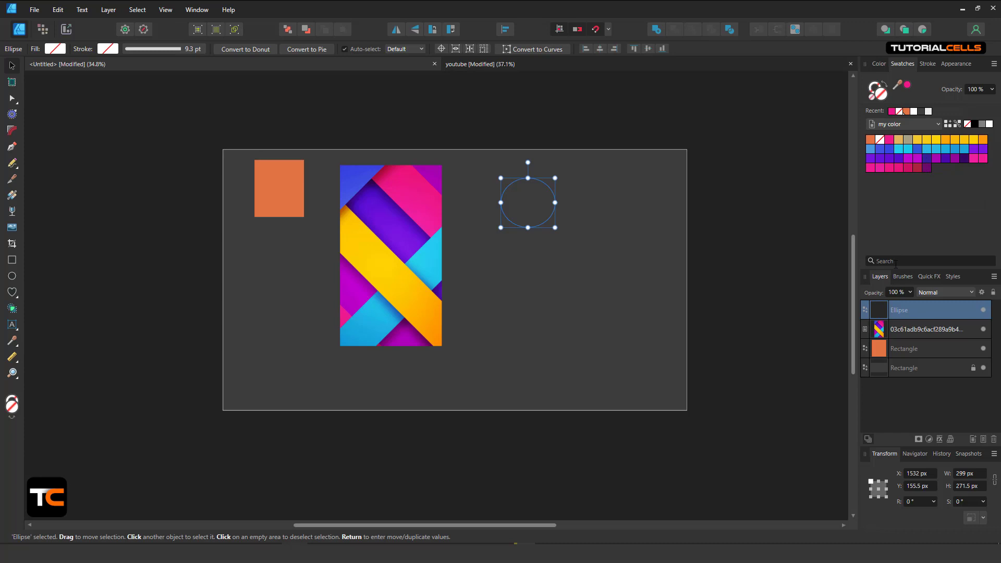
pyautogui.rightClick(899, 167)
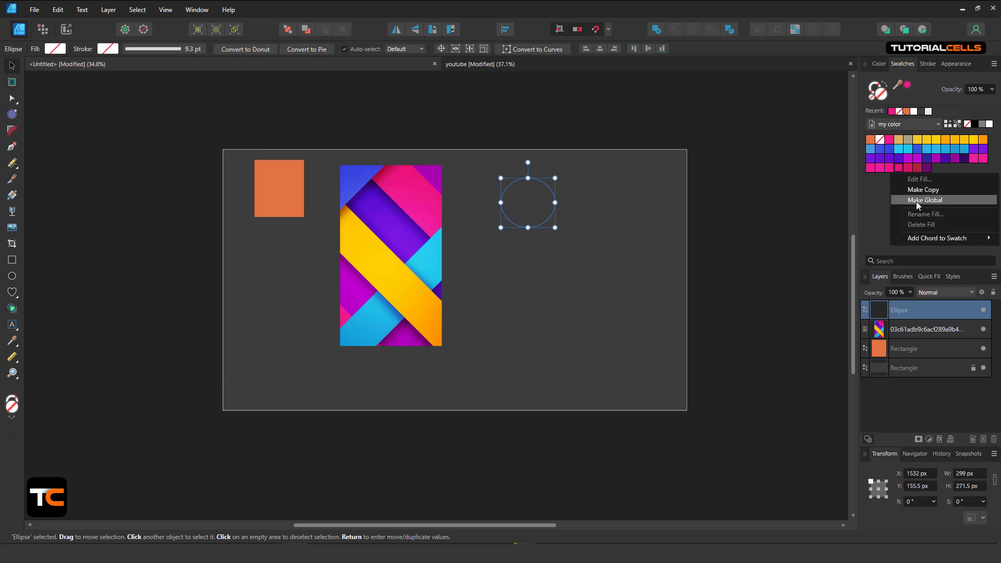
pyautogui.click(874, 209)
pyautogui.click(995, 64)
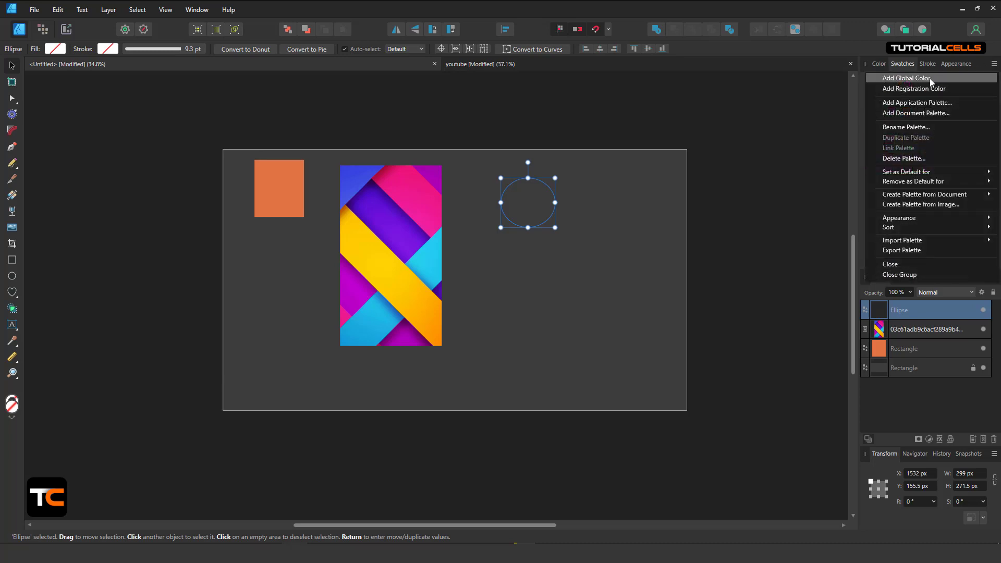
# Delete the striped picture and the ellipse, and move the orange rectangle to about X 223 px, Y 81 px
pyautogui.click(371, 223)
pyautogui.press('Delete')
pyautogui.click(537, 202)
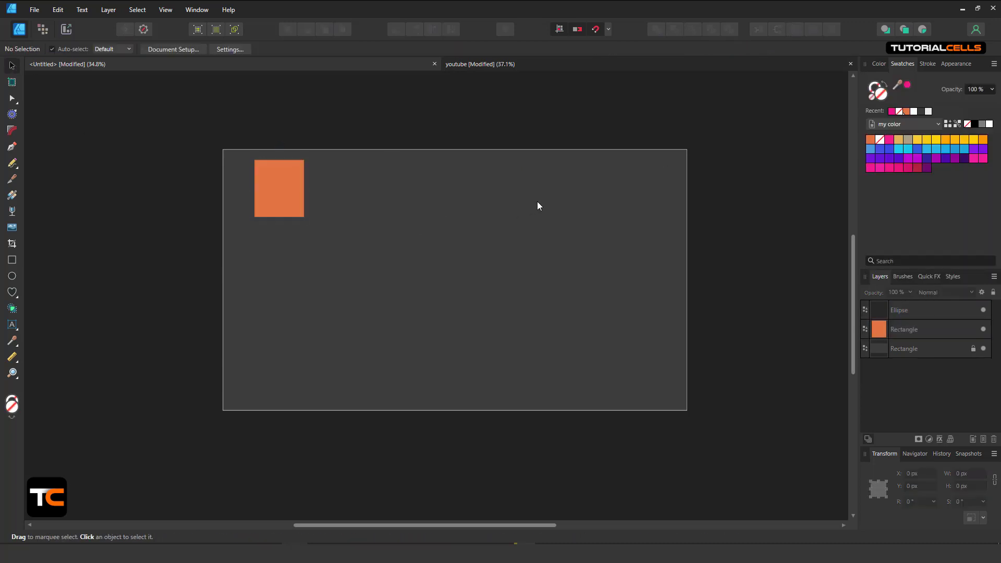
pyautogui.click(547, 184)
pyautogui.press('Delete')
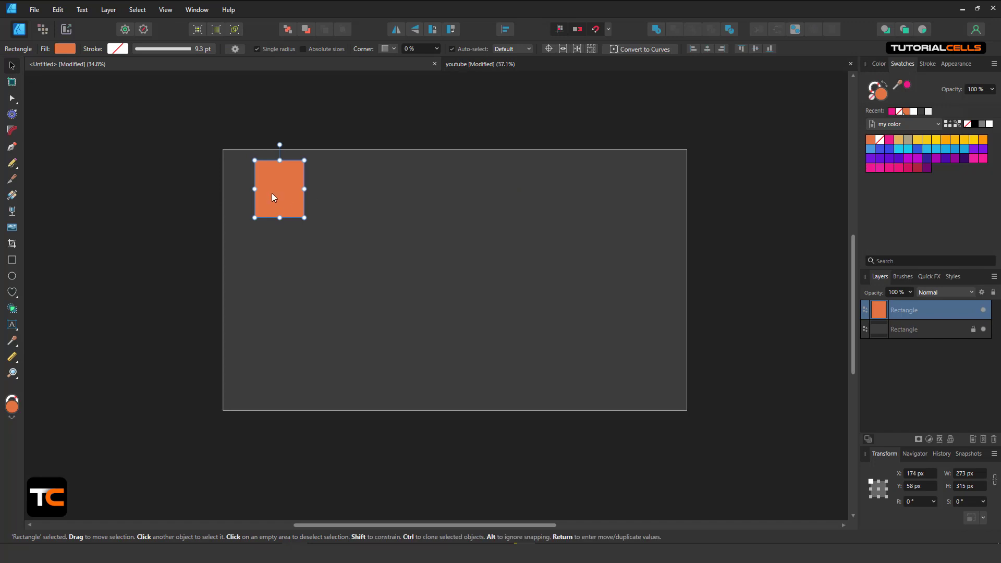
pyautogui.moveTo(272, 197); pyautogui.dragTo(288, 202)
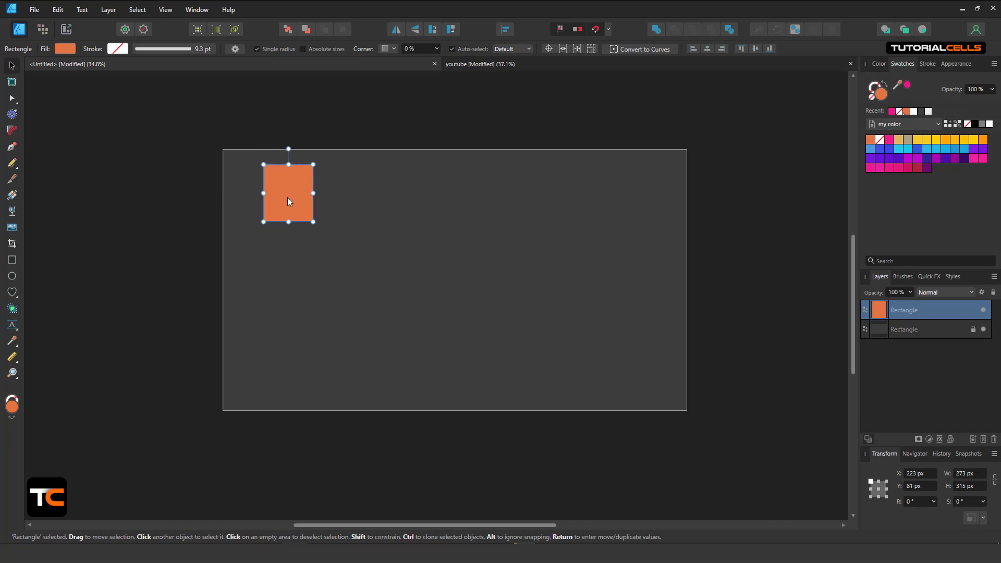
# Make the crimson swatch in the last row of the my color palette global and fill the rectangle with it
pyautogui.rightClick(909, 169)
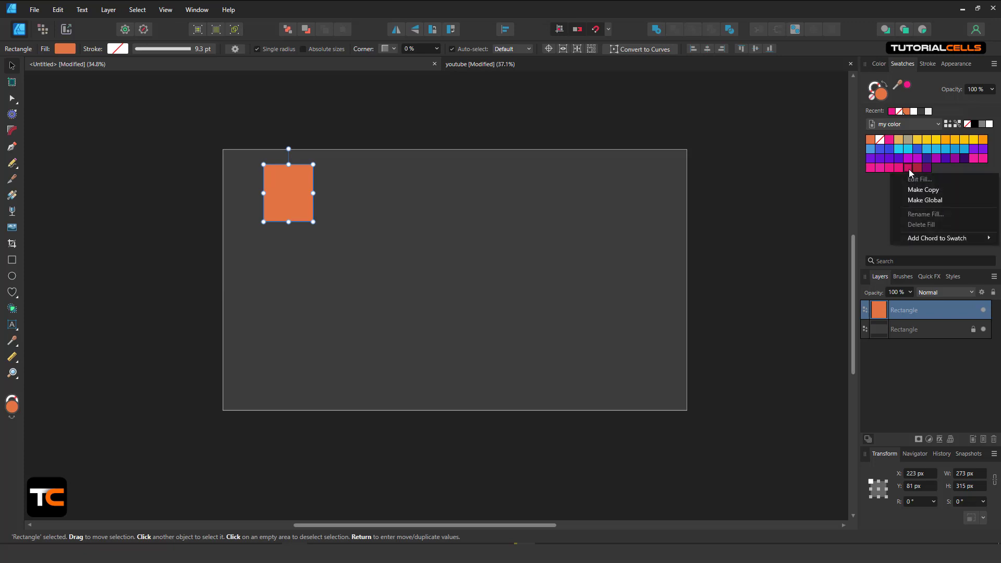
pyautogui.click(915, 200)
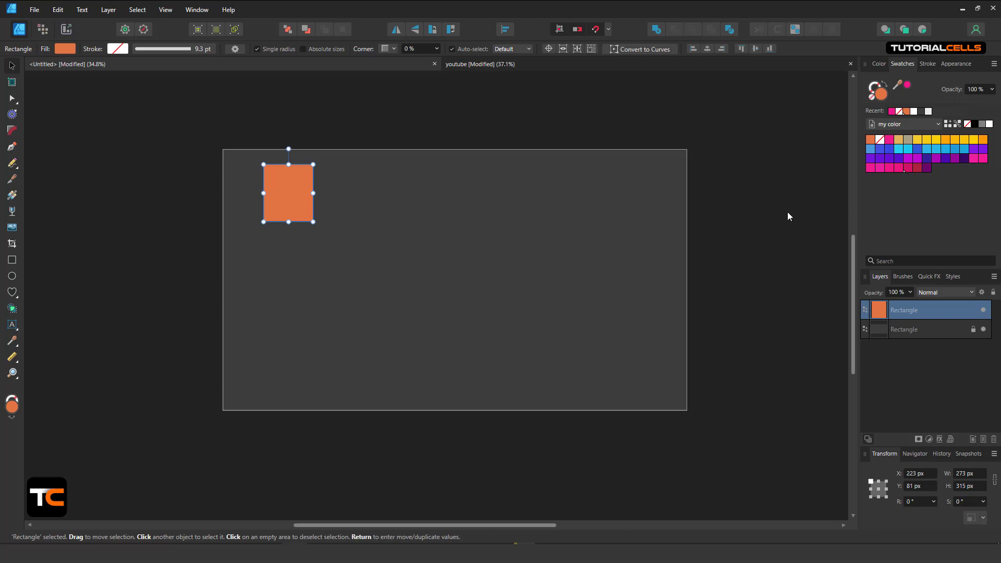
pyautogui.click(907, 168)
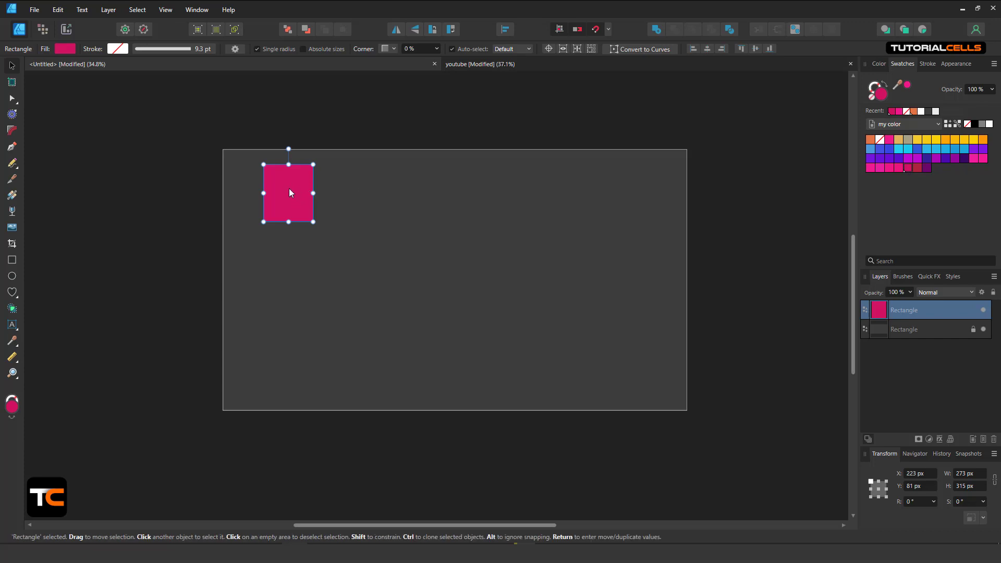
# Draw a heart about 366 × 369.5 px beside the rectangle and an ellipse about 311 × 281.8 px beyond it
pyautogui.click(12, 293)
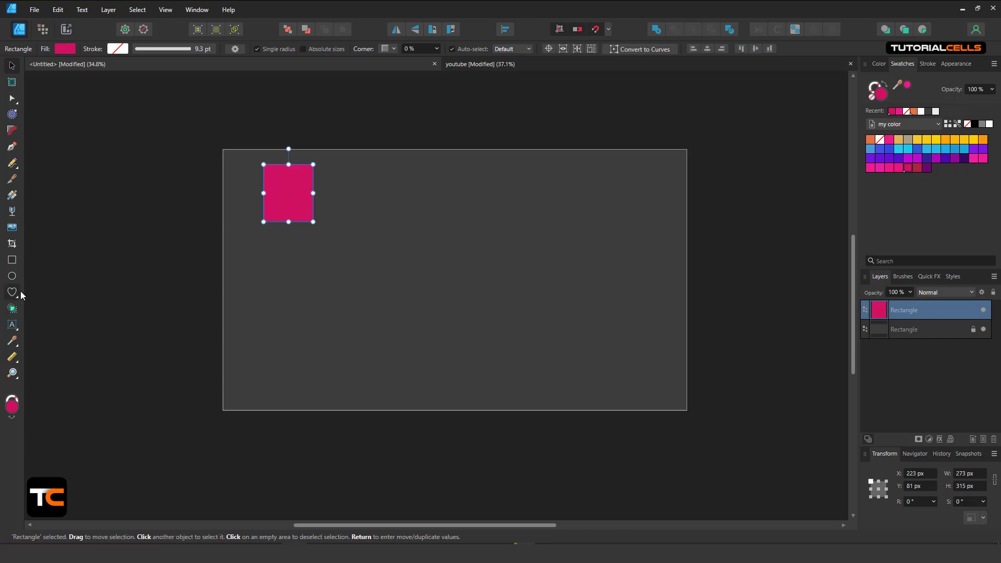
pyautogui.moveTo(378, 193); pyautogui.dragTo(445, 260)
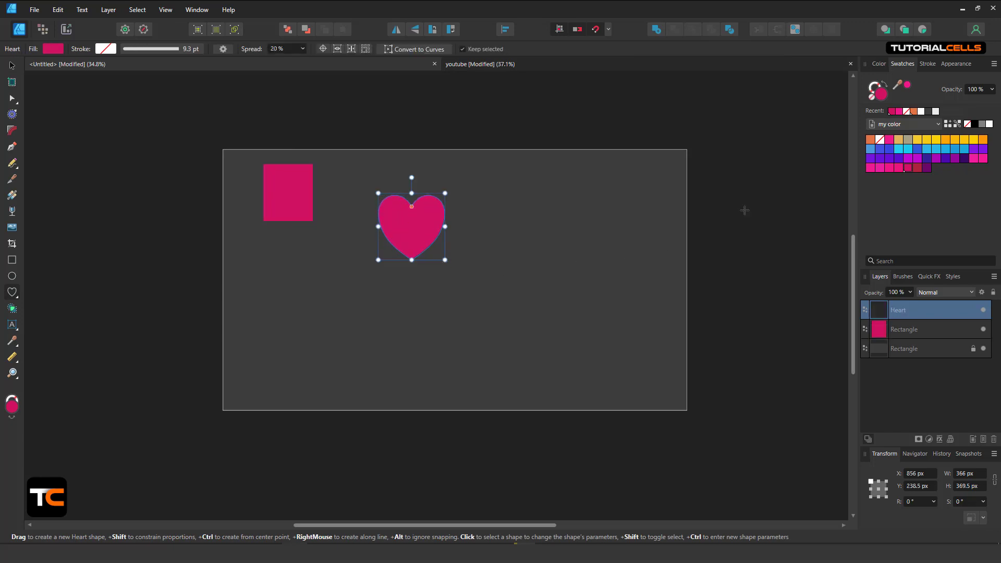
pyautogui.click(12, 276)
pyautogui.moveTo(529, 195); pyautogui.dragTo(587, 246)
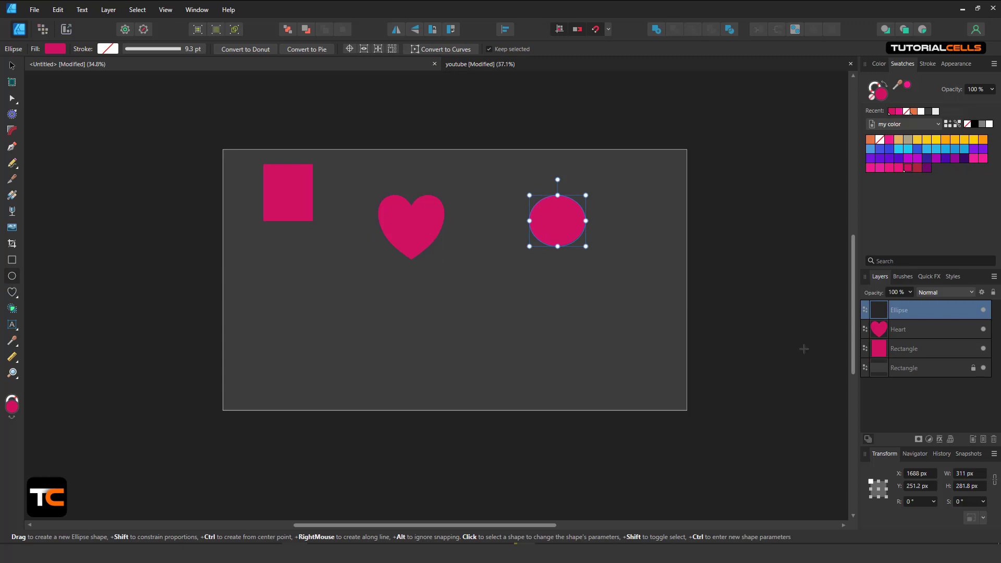
# Edit the crimson global swatch to an orange-yellow of R 255, G 192, B 69
pyautogui.rightClick(906, 168)
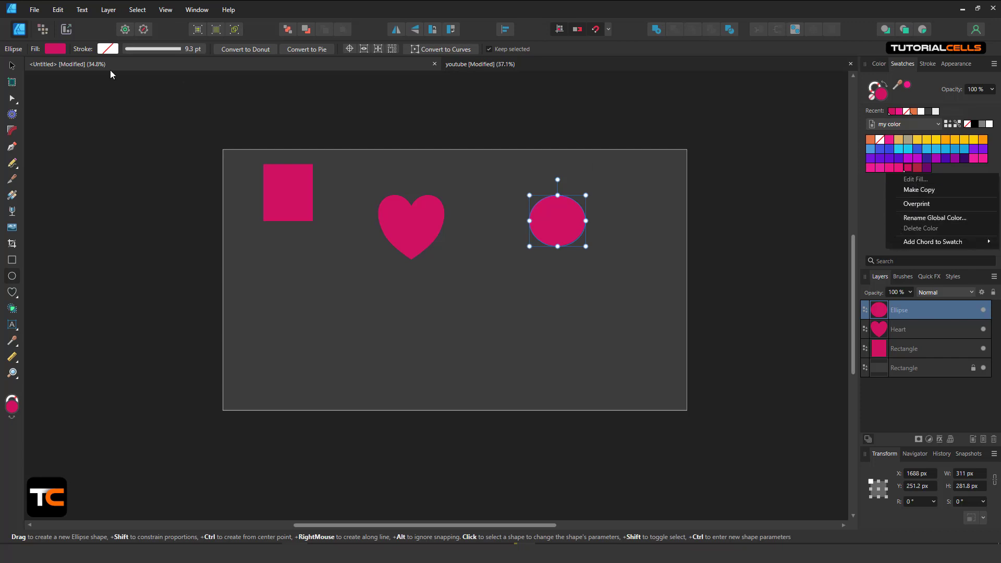
pyautogui.click(12, 65)
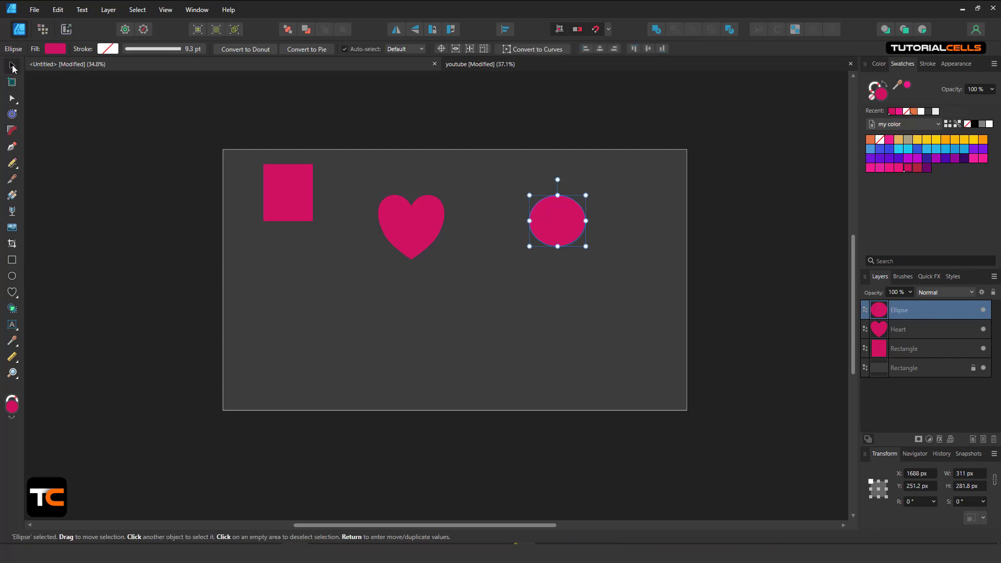
pyautogui.rightClick(905, 171)
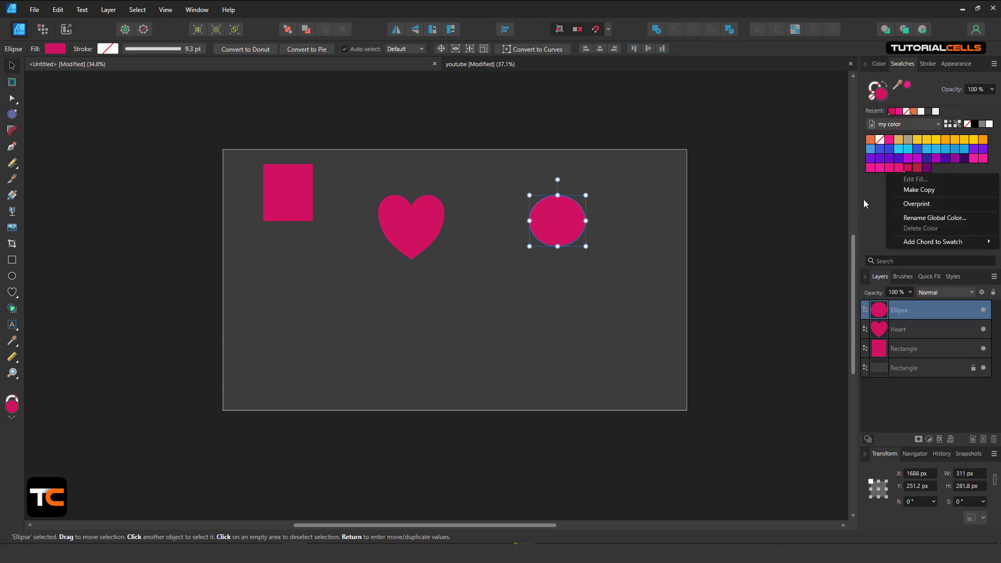
pyautogui.click(864, 199)
pyautogui.doubleClick(909, 167)
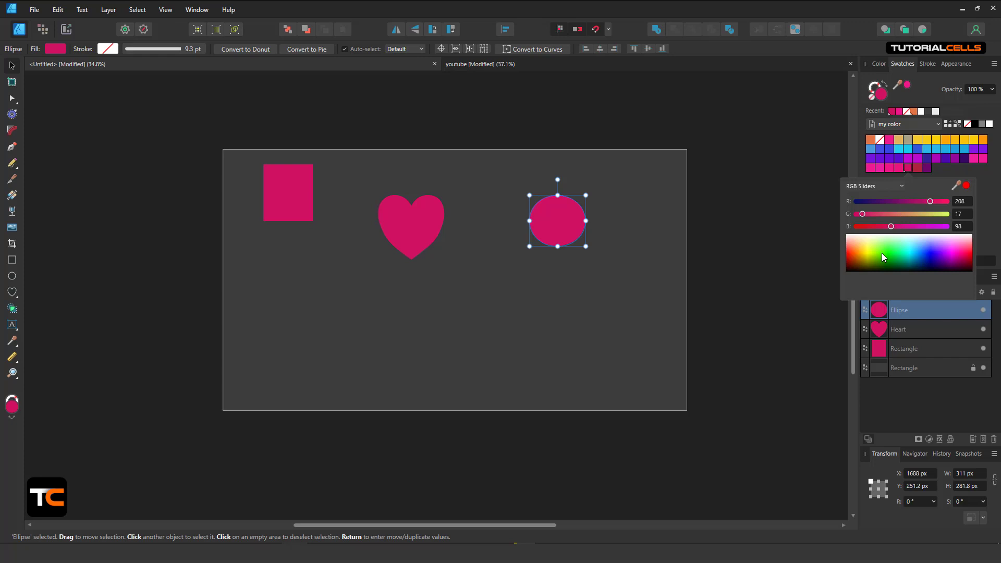
pyautogui.moveTo(882, 253)
pyautogui.mouseDown()
pyautogui.moveTo(938, 258)
pyautogui.moveTo(934, 270)
pyautogui.moveTo(853, 258)
pyautogui.moveTo(869, 258)
pyautogui.mouseUp()
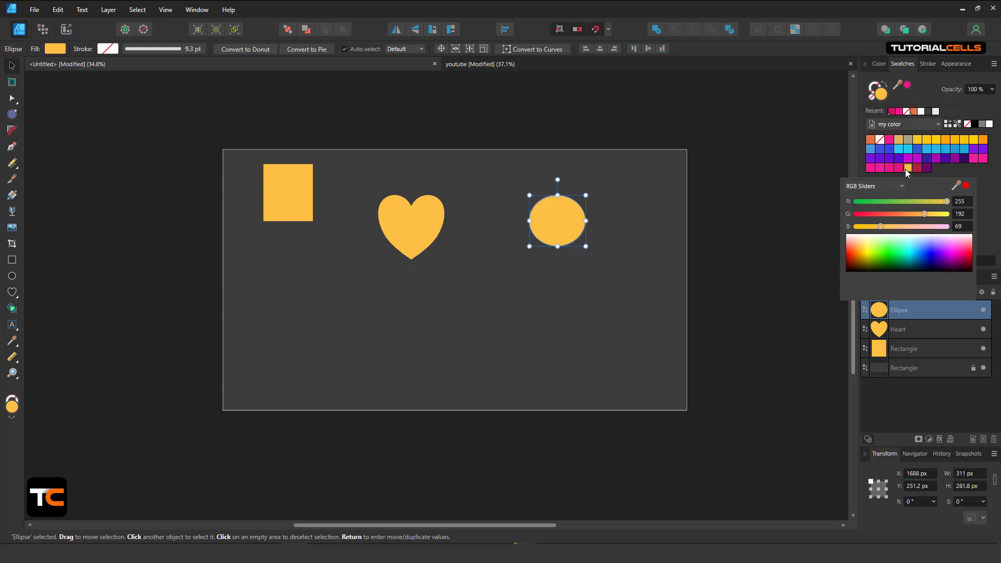
# Switch the global colour's editor to Swatches and recolour it with my color swatches, first blue and finally purple
pyautogui.click(900, 187)
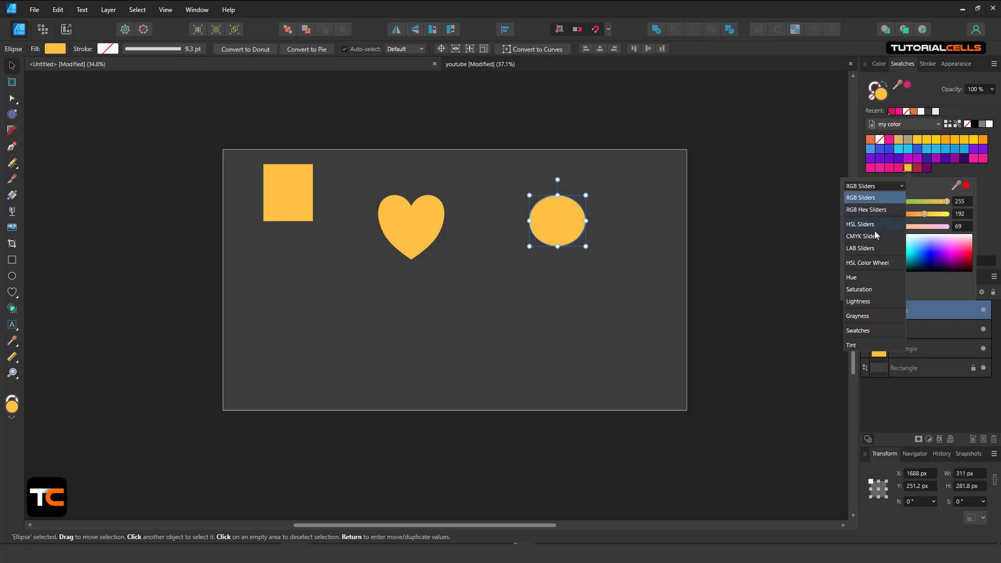
pyautogui.click(866, 333)
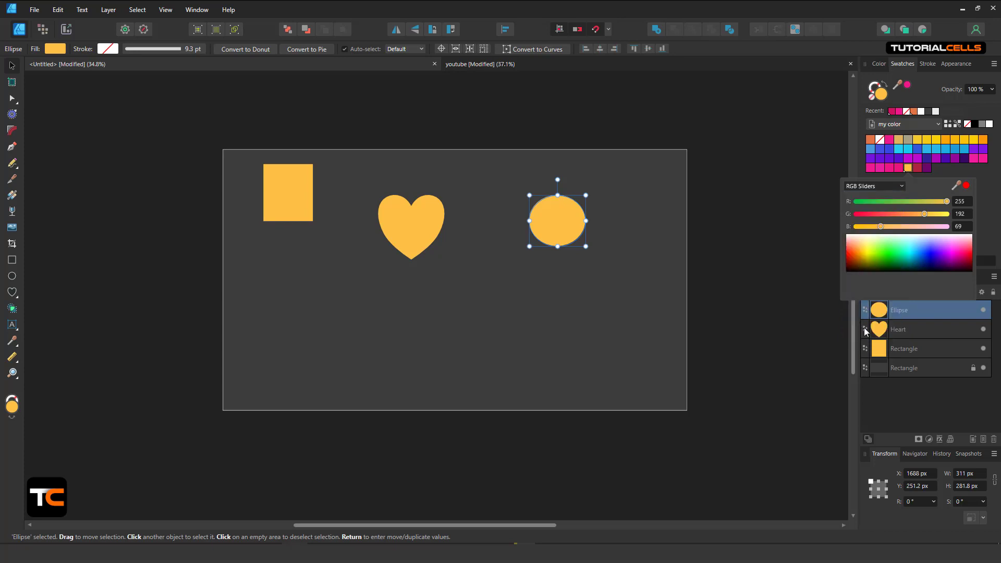
pyautogui.click(899, 239)
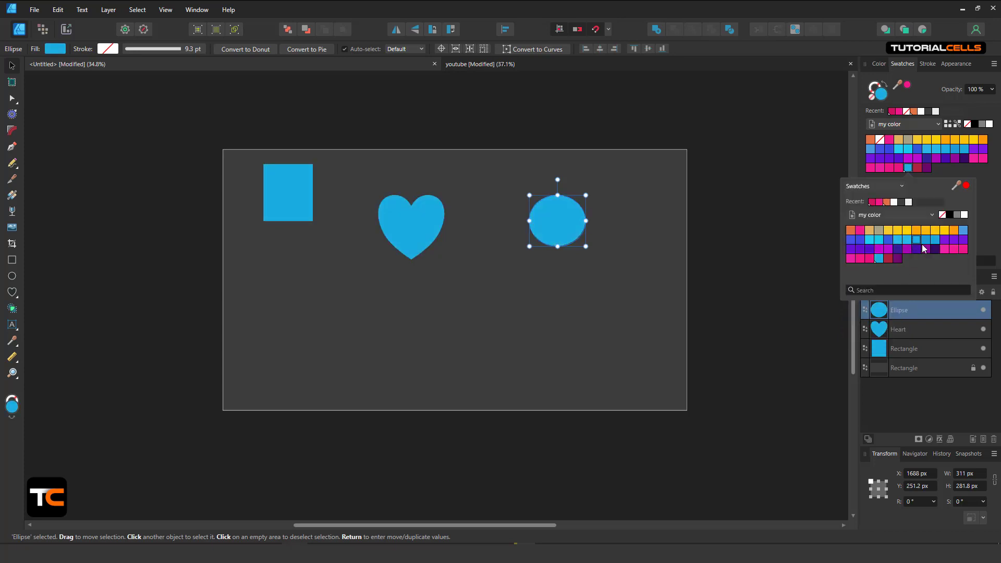
pyautogui.click(924, 248)
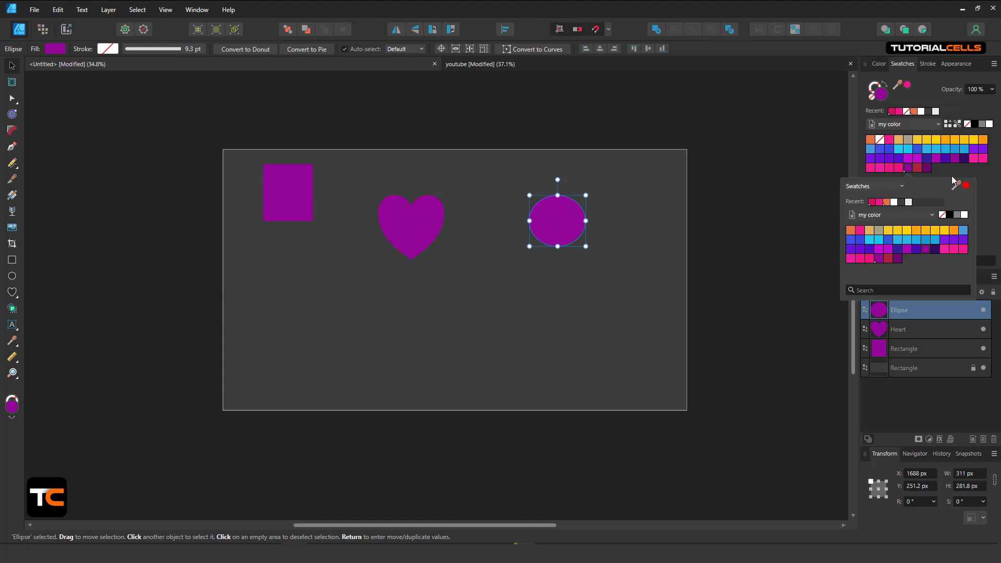
pyautogui.rightClick(909, 169)
pyautogui.press('Escape')
pyautogui.click(908, 170)
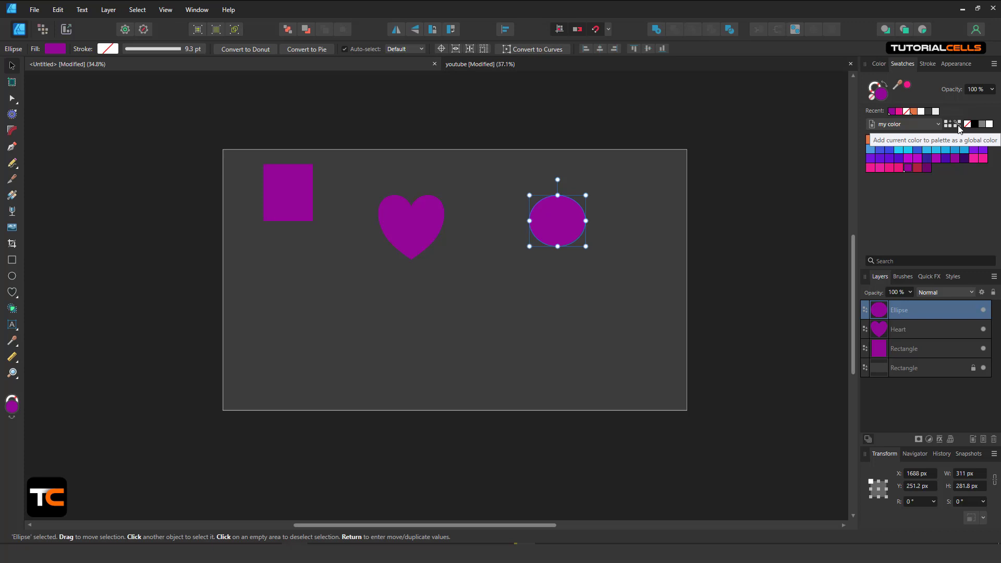
# Try black, white, grey and no fill on the ellipse, and settle on a yellow swatch from the my color palette
pyautogui.rightClick(958, 158)
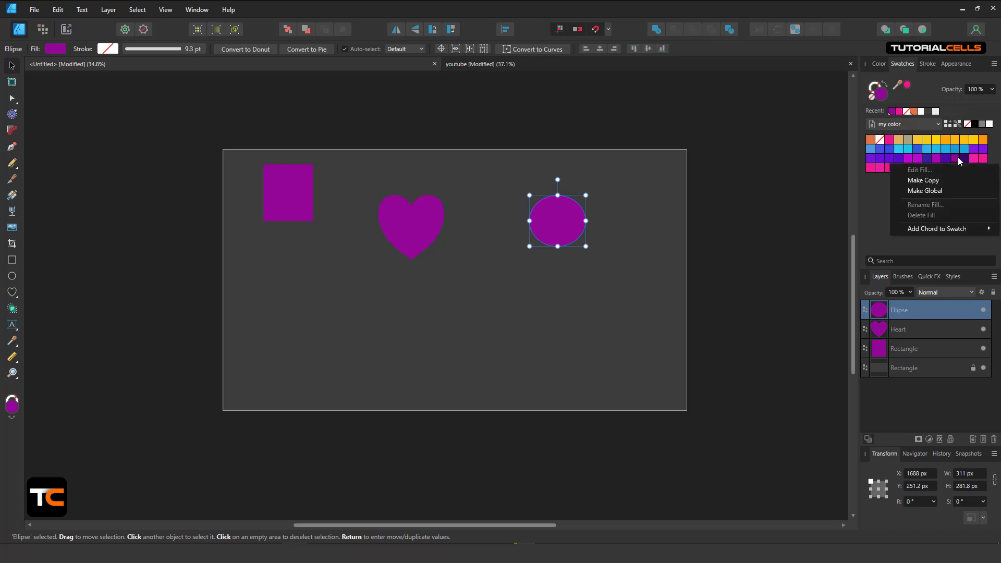
pyautogui.click(877, 237)
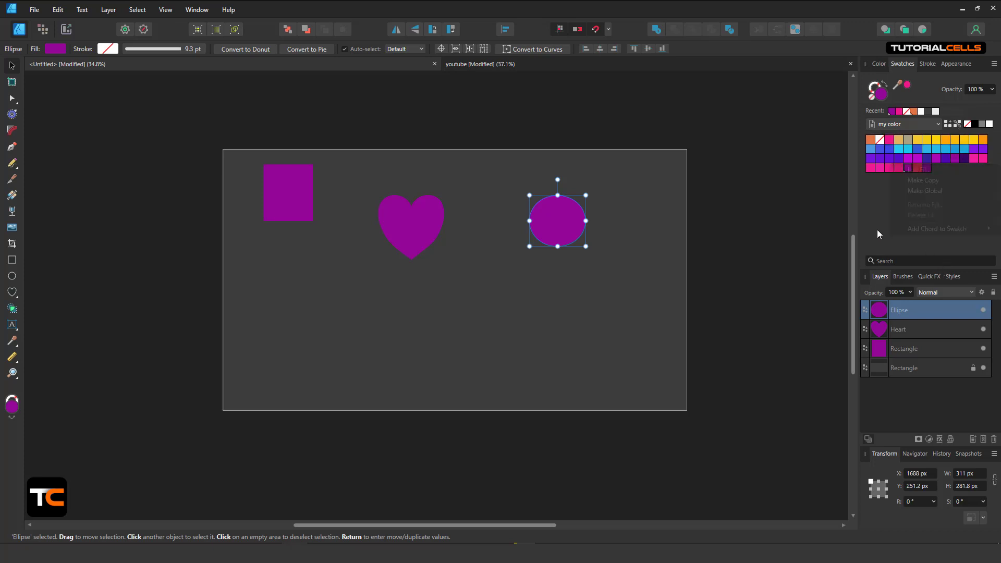
pyautogui.click(977, 126)
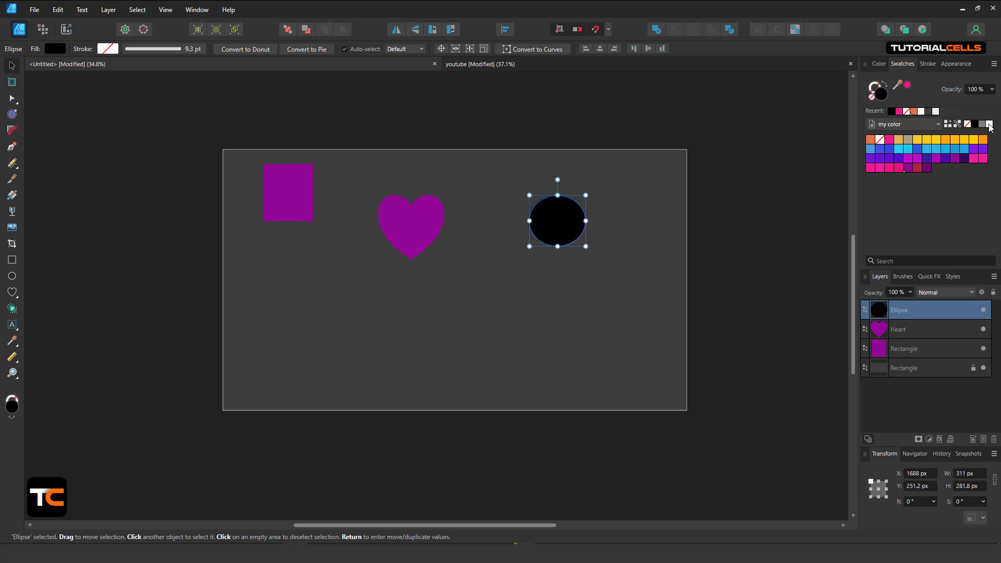
pyautogui.click(990, 125)
pyautogui.click(983, 126)
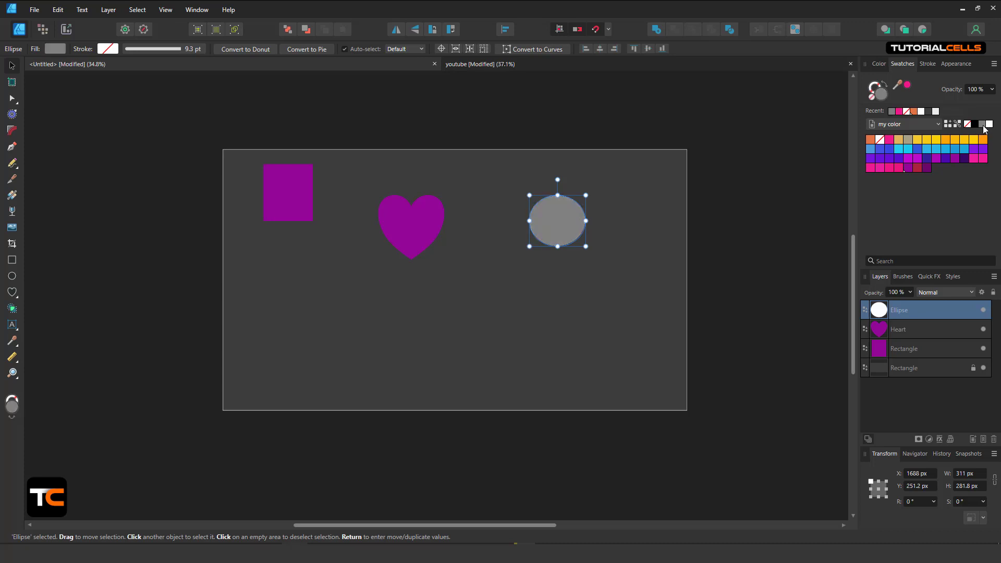
pyautogui.click(969, 126)
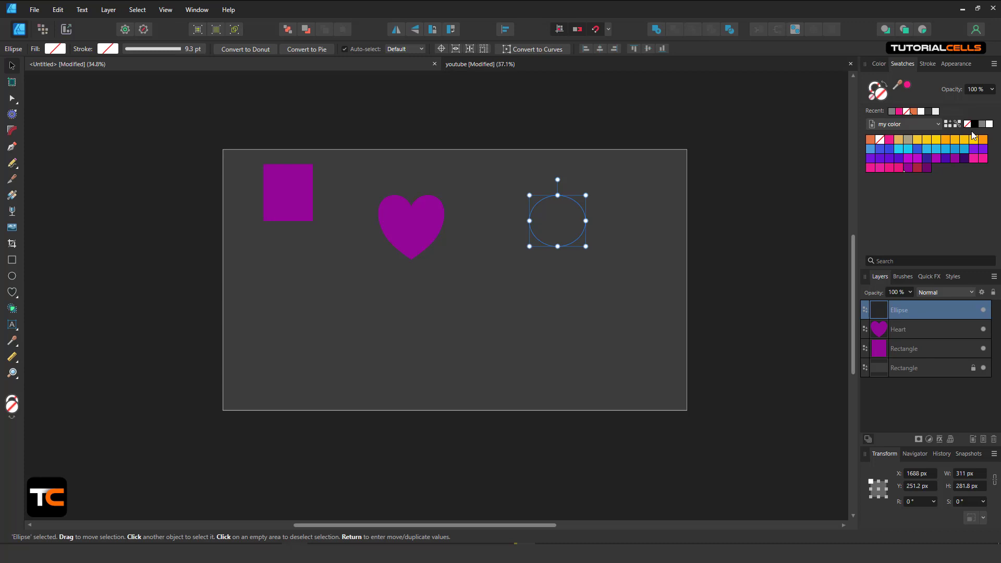
pyautogui.click(967, 141)
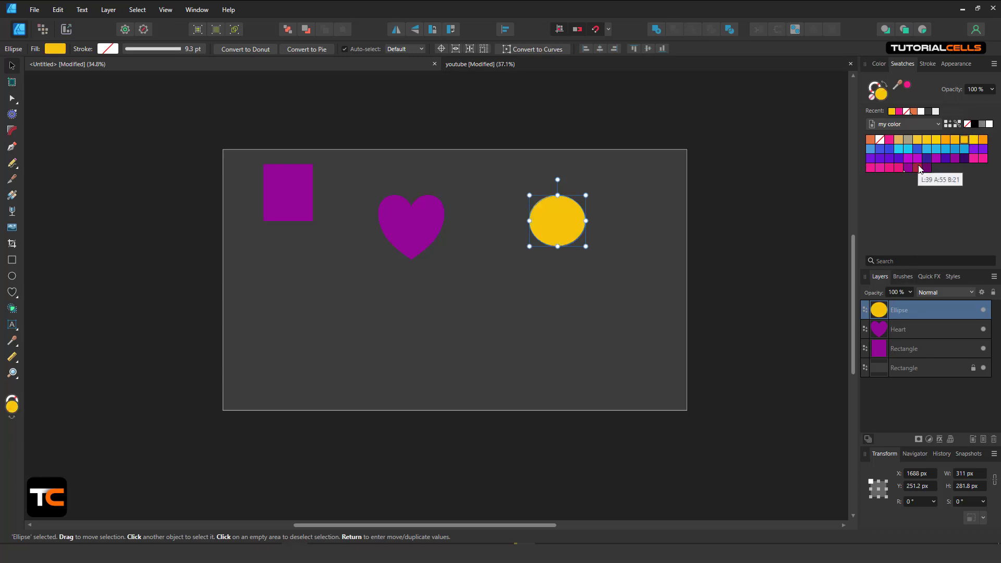
# Create a new 2560 × 1440 px WQHD document and open its list of available swatch palettes
pyautogui.click(902, 122)
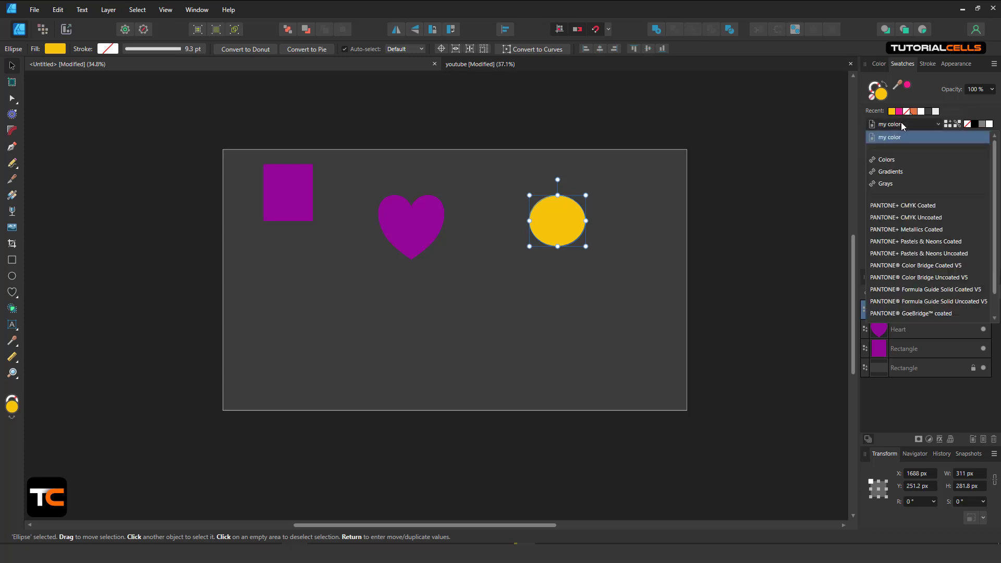
pyautogui.click(901, 122)
pyautogui.click(34, 9)
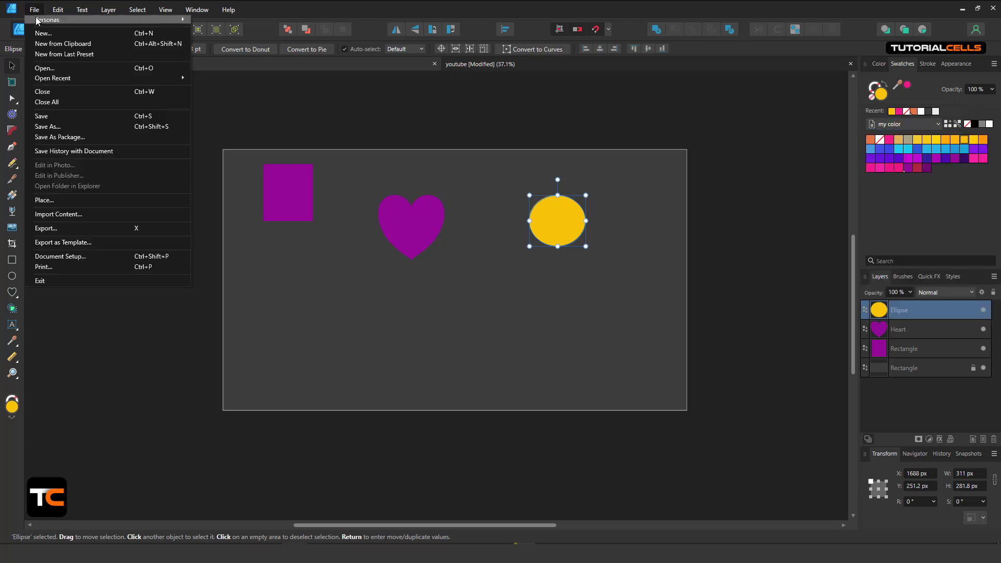
pyautogui.click(42, 31)
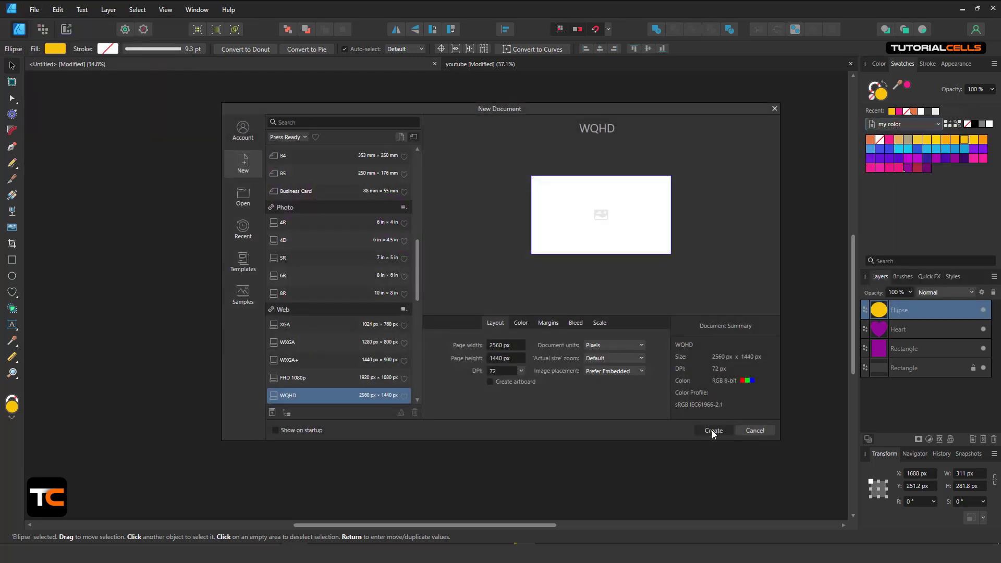
pyautogui.click(713, 429)
pyautogui.click(896, 125)
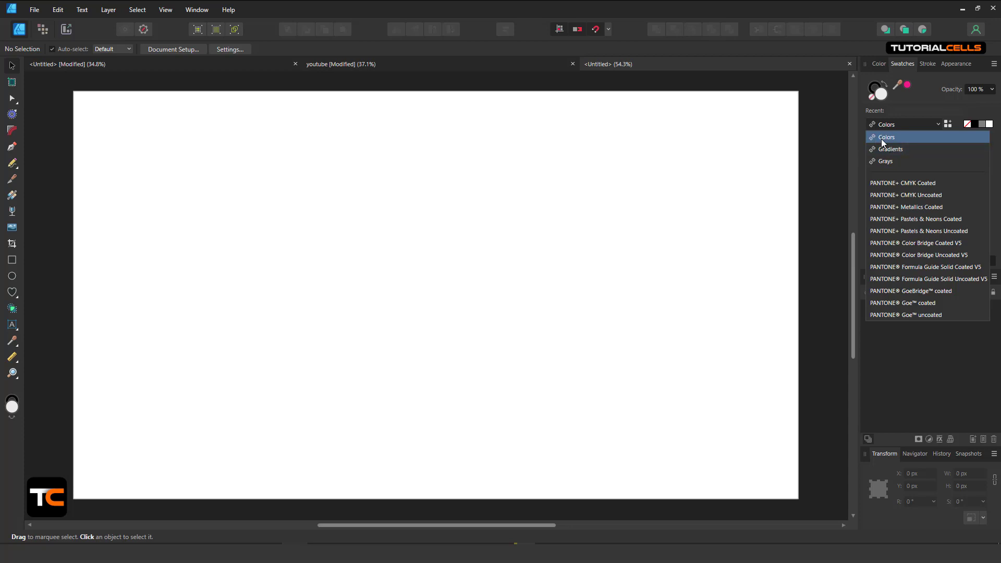
# Return to the first document with the yellow ellipse, check its list of available palettes, and deselect everything
pyautogui.click(231, 62)
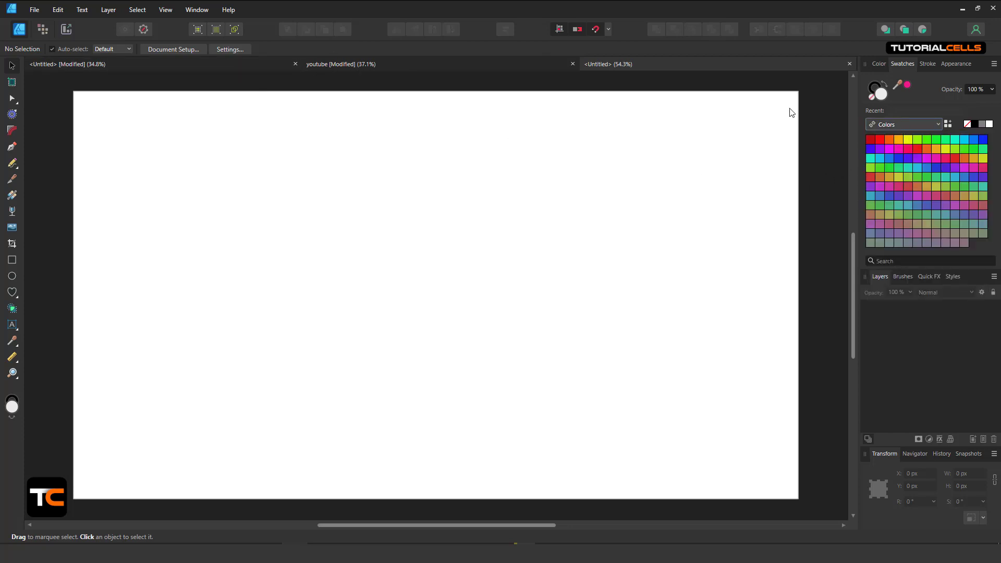
pyautogui.click(256, 65)
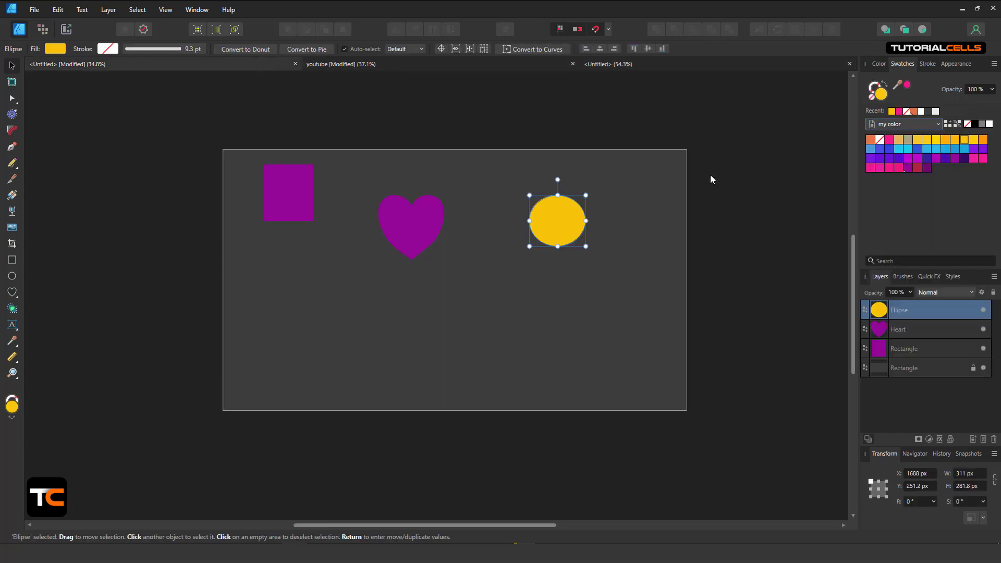
pyautogui.click(920, 123)
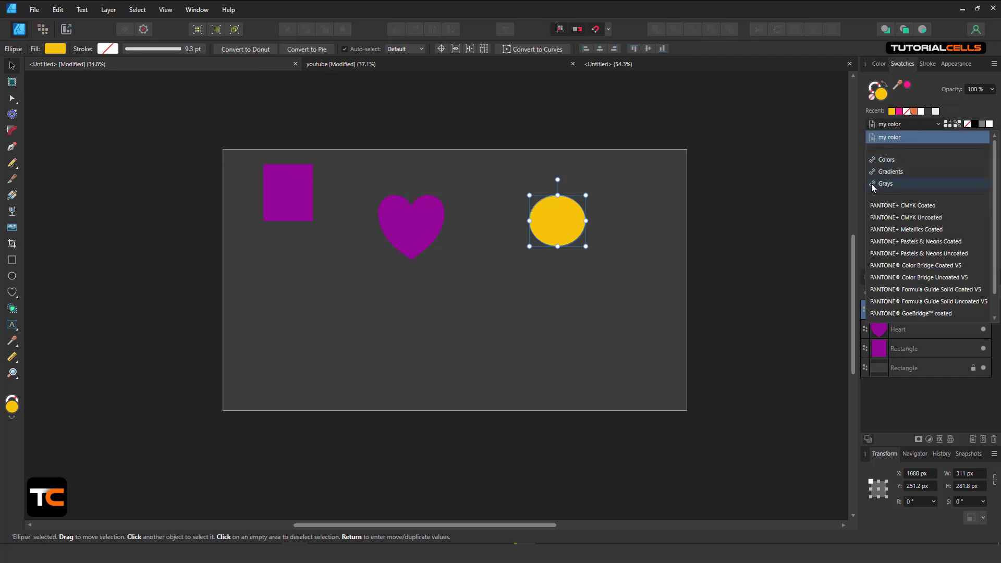
pyautogui.click(896, 388)
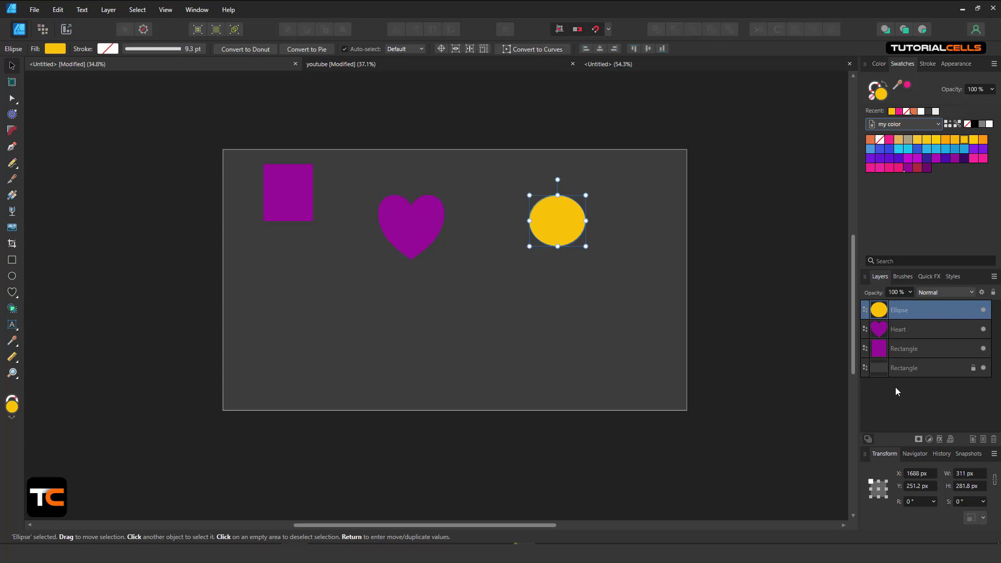
pyautogui.click(470, 251)
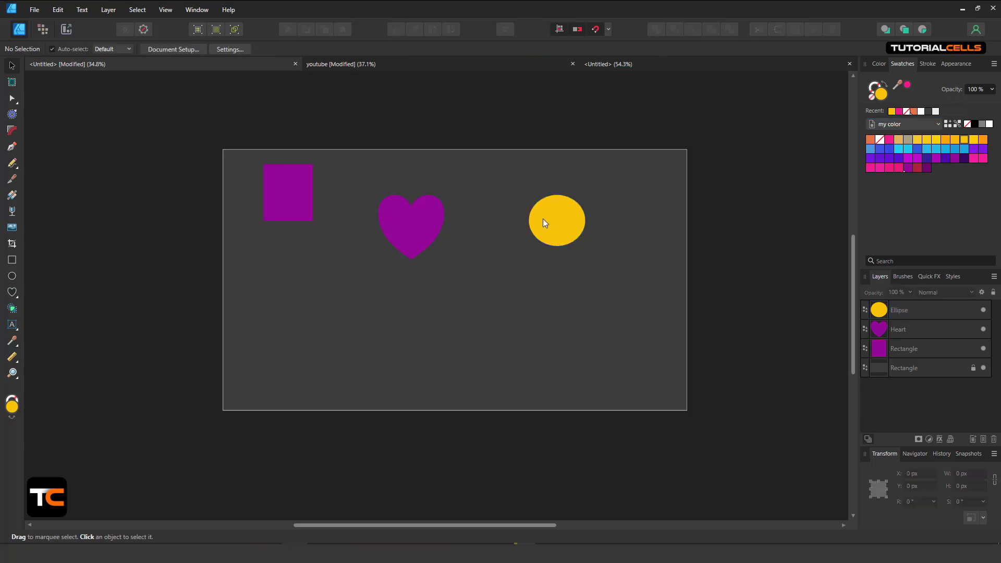
# Move the heart close to the purple square and place the yellow ellipse beside it at about X 1000, Y 36 px
pyautogui.moveTo(567, 223); pyautogui.dragTo(544, 199)
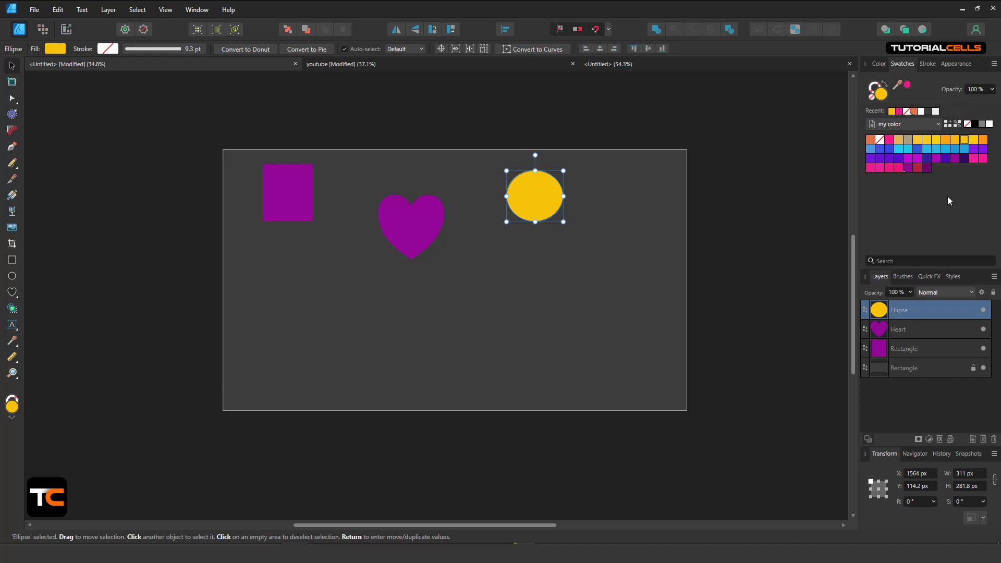
pyautogui.click(995, 64)
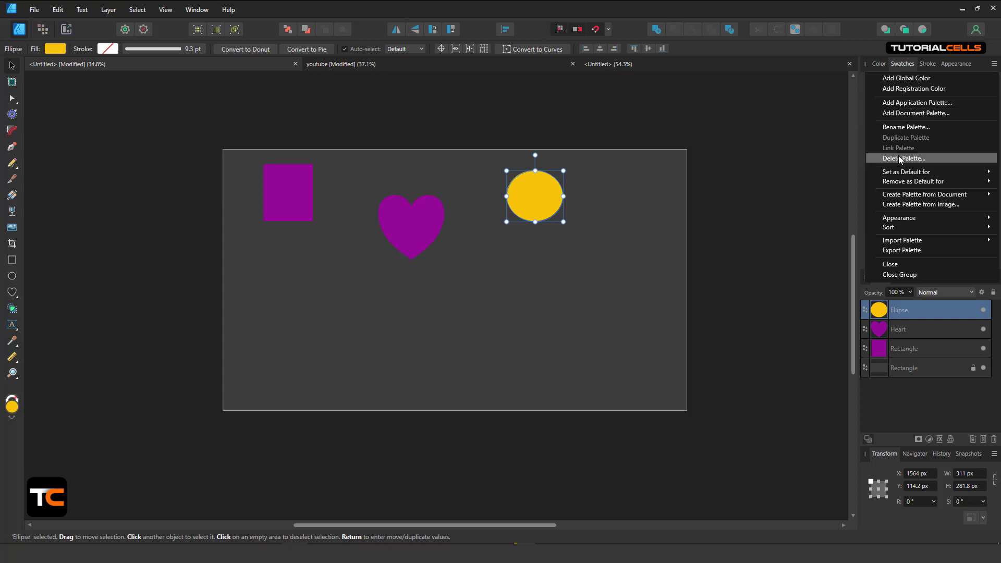
pyautogui.moveTo(902, 176)
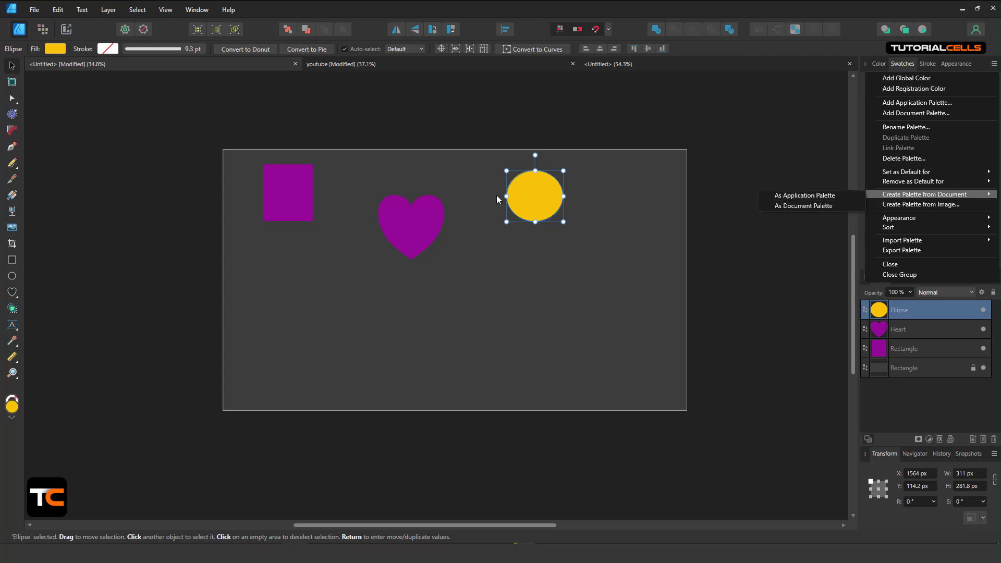
pyautogui.moveTo(413, 231); pyautogui.dragTo(363, 209)
pyautogui.moveTo(545, 200); pyautogui.dragTo(431, 181)
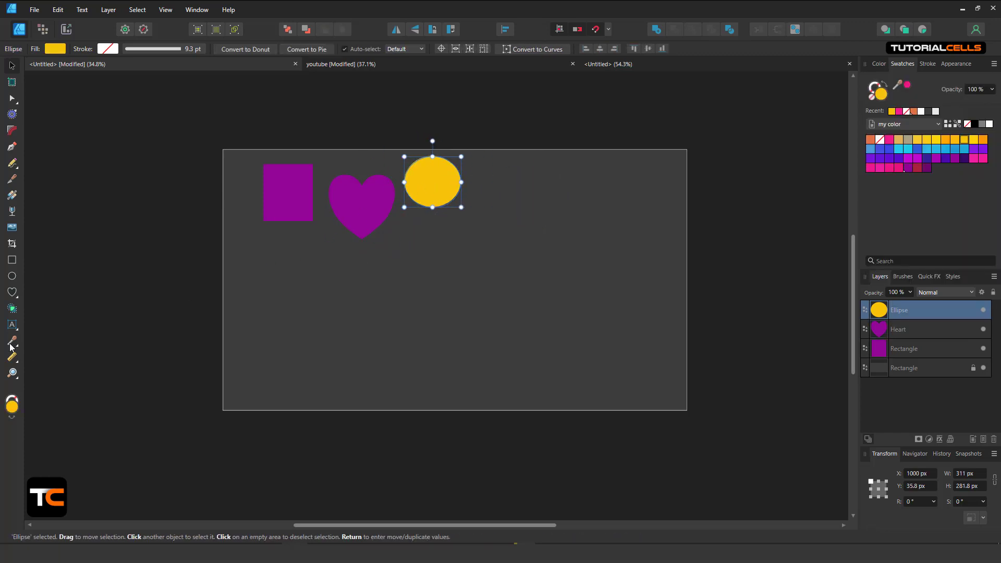
# Draw five yellow rectangles below the shapes: about 302 × 192, 374 × 224, 268 × 183 and 190 × 228 px, plus a narrow upright one
pyautogui.click(12, 260)
pyautogui.moveTo(329, 245); pyautogui.dragTo(383, 280)
pyautogui.moveTo(428, 239); pyautogui.dragTo(496, 281)
pyautogui.moveTo(528, 230); pyautogui.dragTo(577, 263)
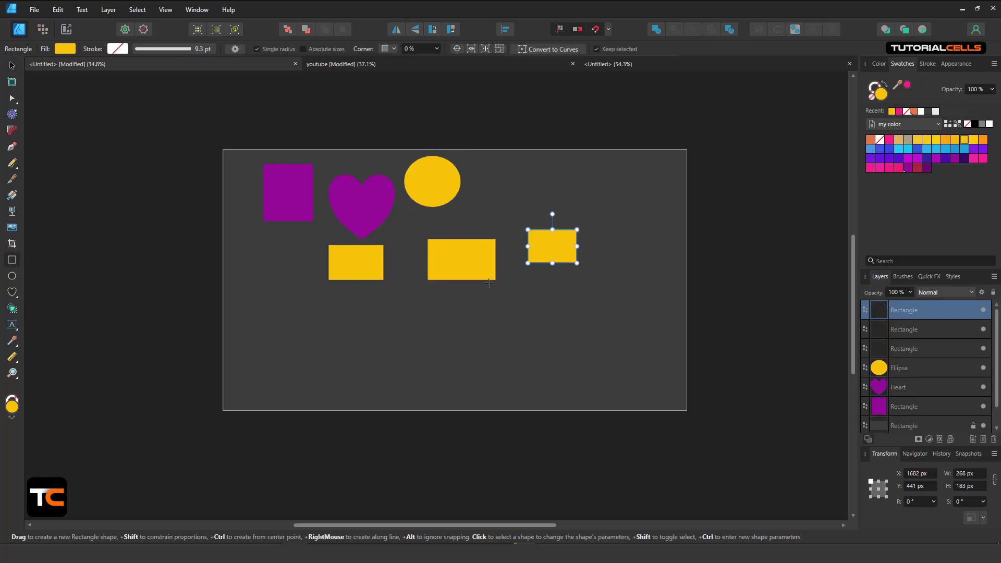
pyautogui.moveTo(488, 287); pyautogui.dragTo(512, 331)
pyautogui.moveTo(543, 303); pyautogui.dragTo(577, 343)
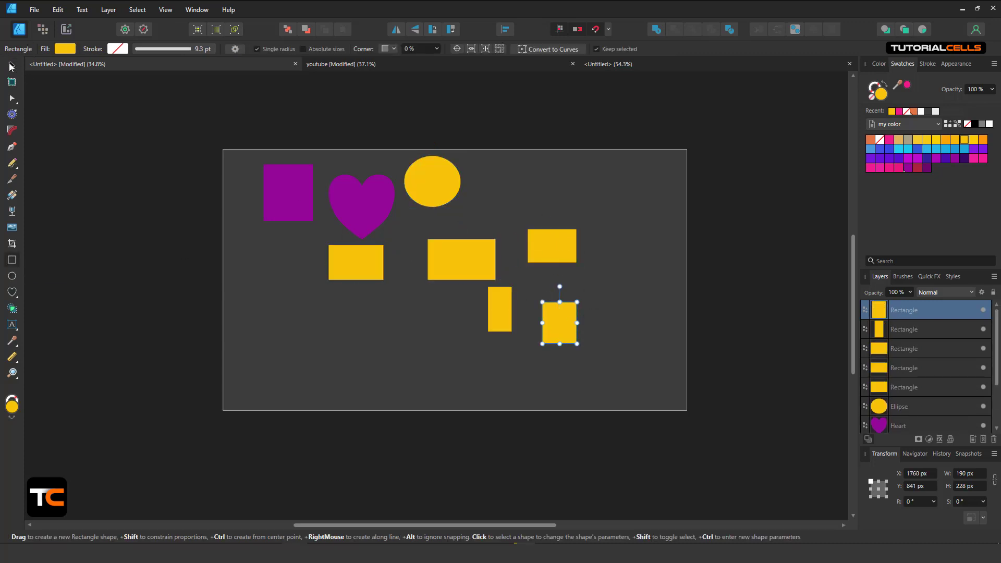
# Fill the 268 × 183 px rectangle with a my color pink and the 190 × 228 px one with an olive yellow from PANTONE+ CMYK Coated
pyautogui.press('v')
pyautogui.click(537, 243)
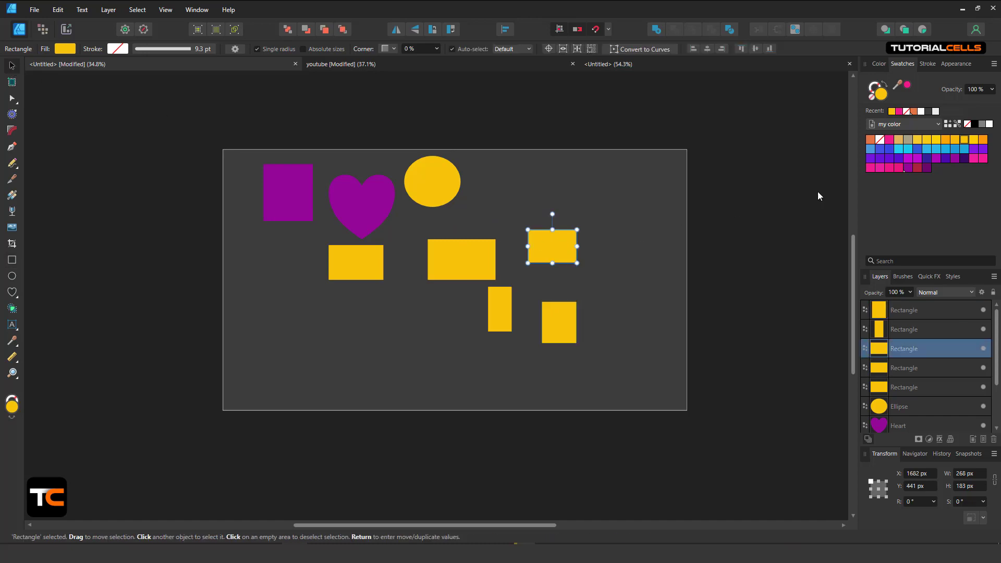
pyautogui.click(874, 168)
pyautogui.click(554, 318)
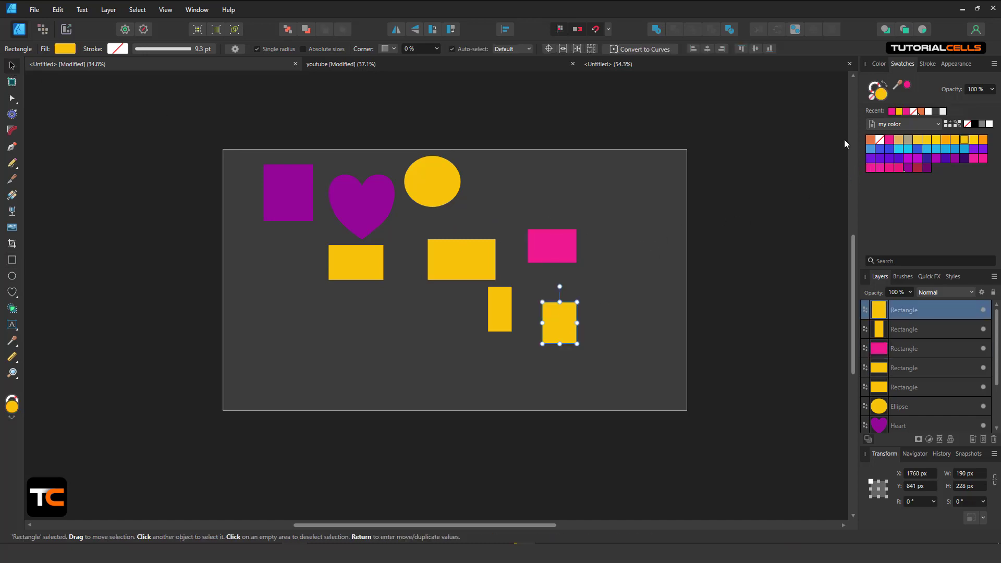
pyautogui.click(891, 125)
pyautogui.click(885, 205)
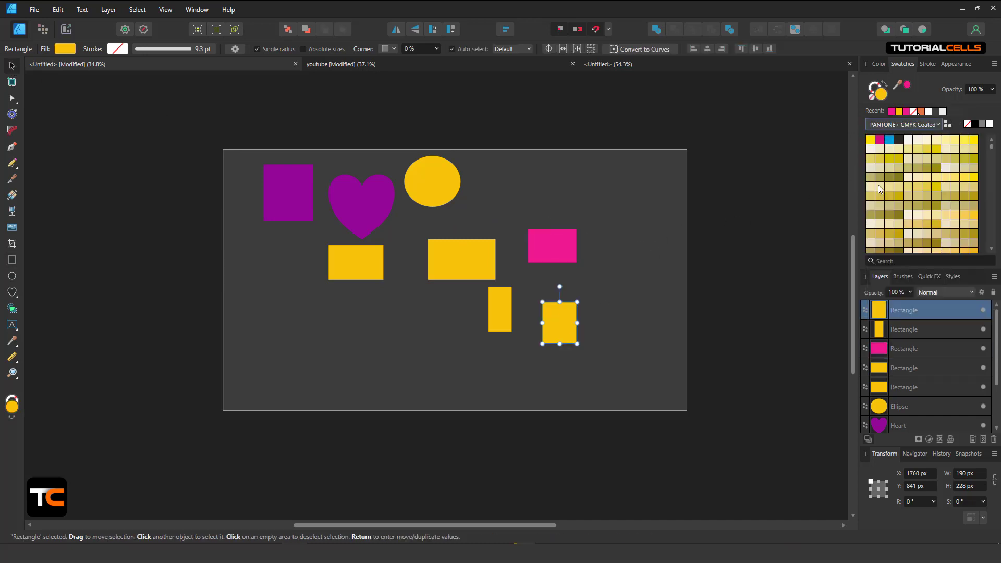
pyautogui.click(887, 199)
# Fill the widest yellow rectangle with pale lilac and the one below the heart with pale pink from the PANTONE+ Pastels & Neons palette
pyautogui.click(476, 261)
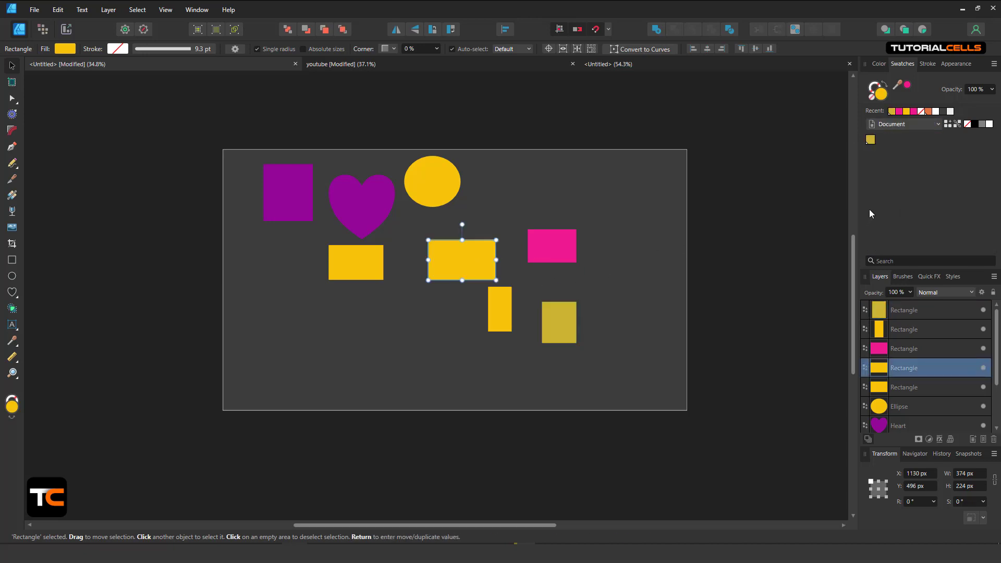
pyautogui.click(921, 126)
pyautogui.click(916, 277)
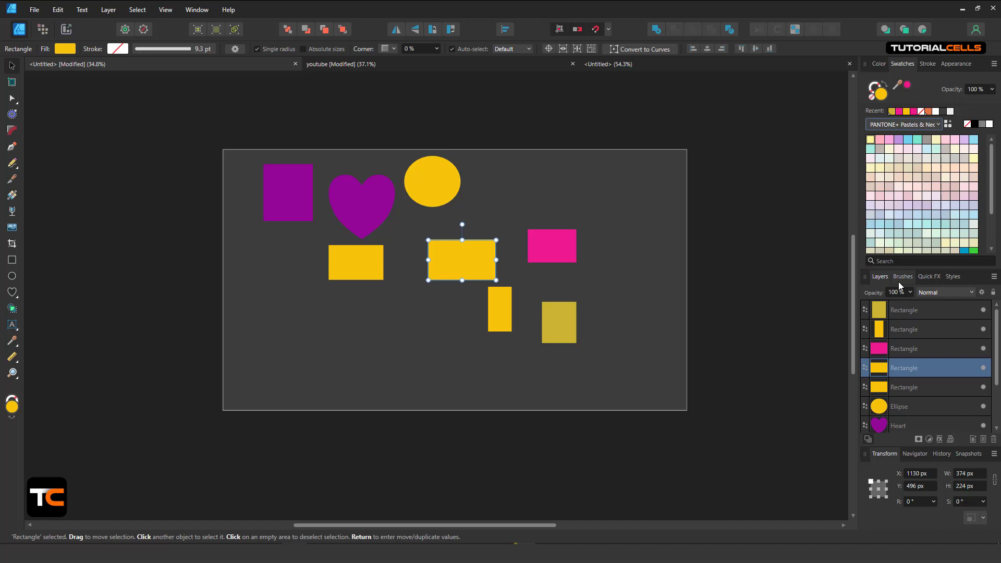
pyautogui.click(898, 205)
pyautogui.click(375, 270)
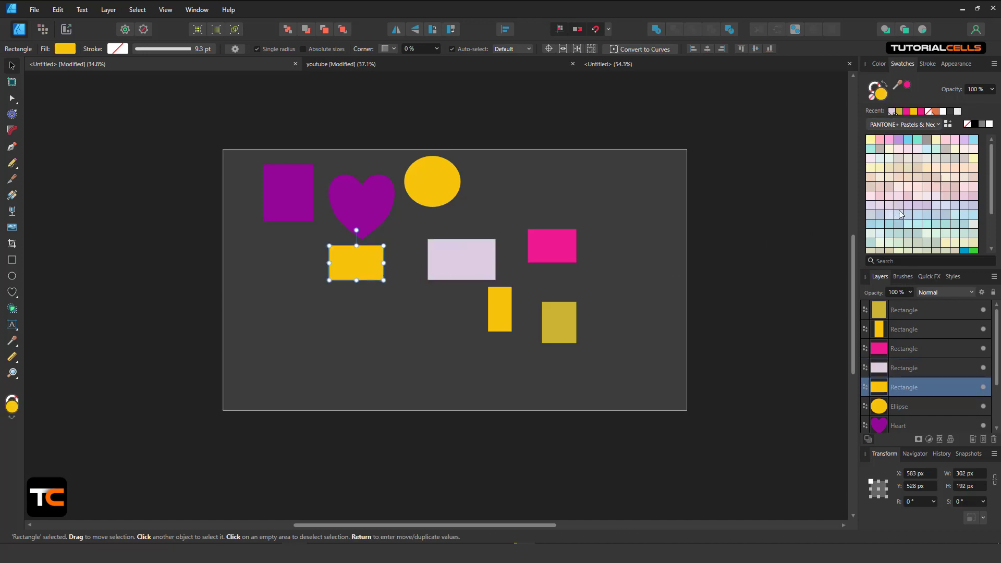
pyautogui.click(921, 199)
pyautogui.click(649, 218)
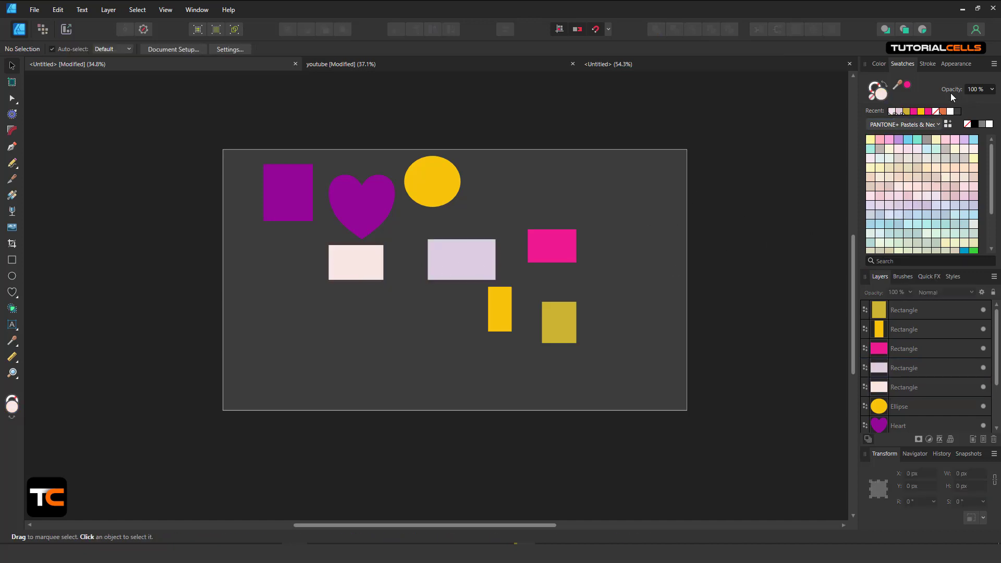
# Create a document palette from the colours used in the document and check it in the palette list
pyautogui.click(994, 64)
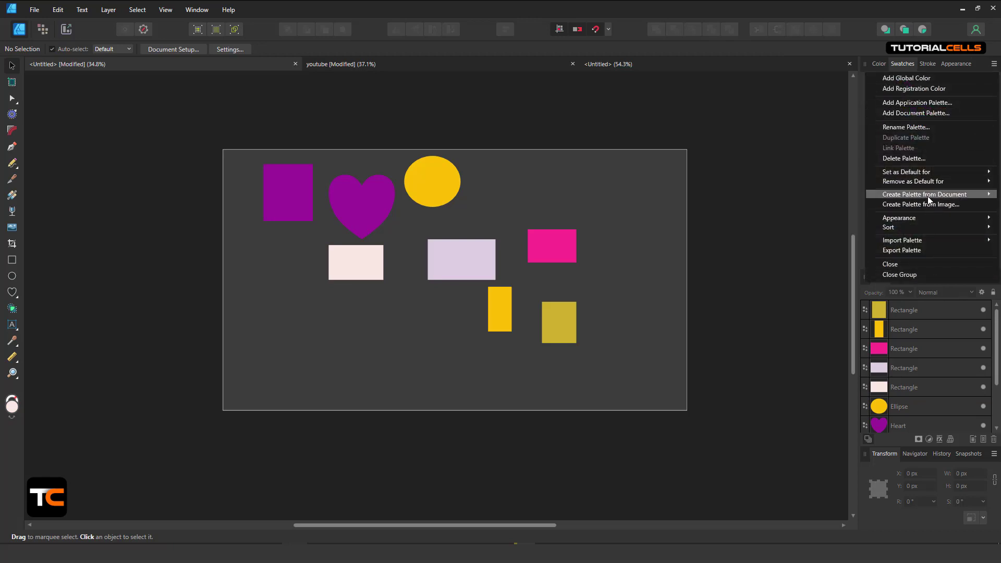
pyautogui.moveTo(928, 196)
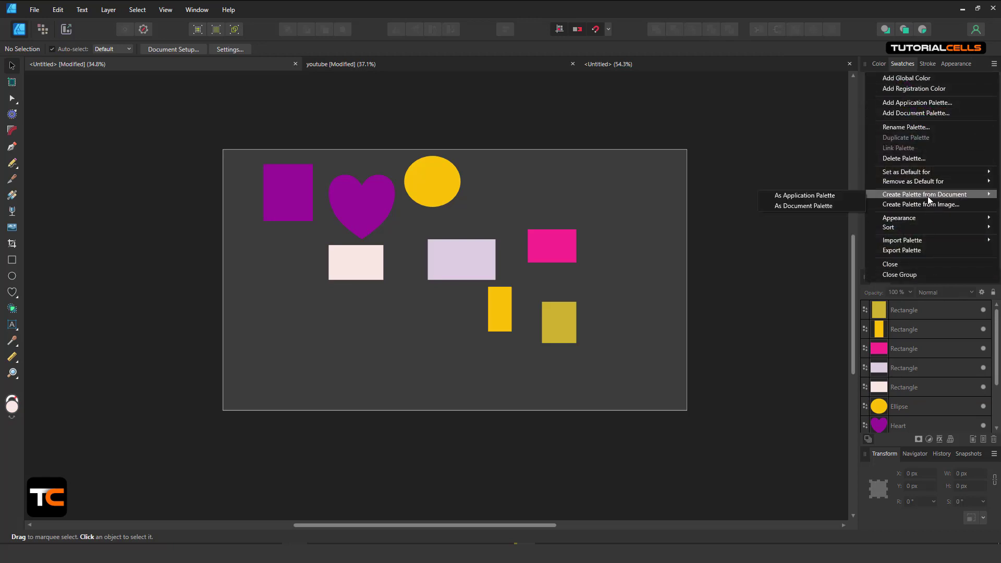
pyautogui.click(812, 207)
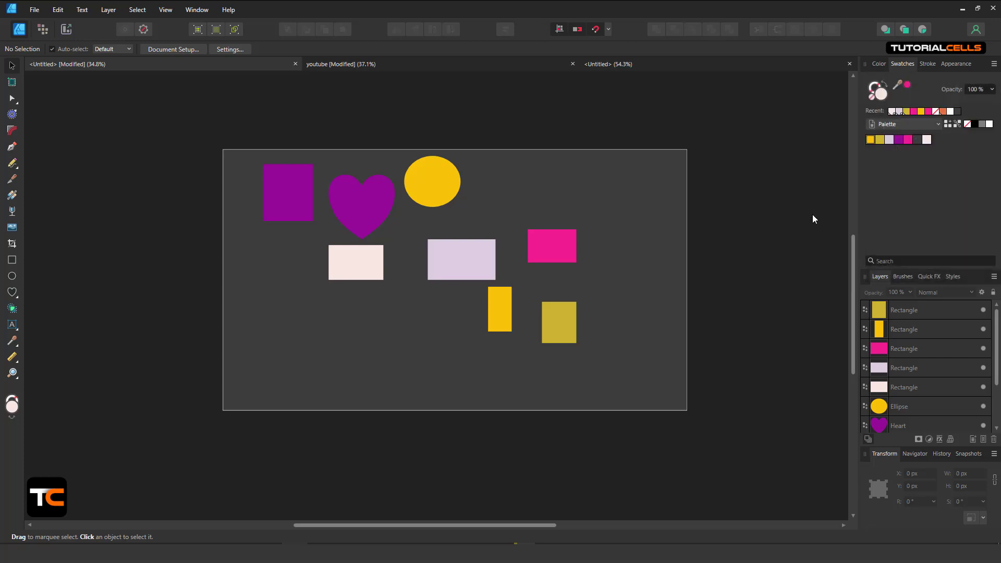
pyautogui.click(910, 130)
pyautogui.scroll(1, 907, 146)
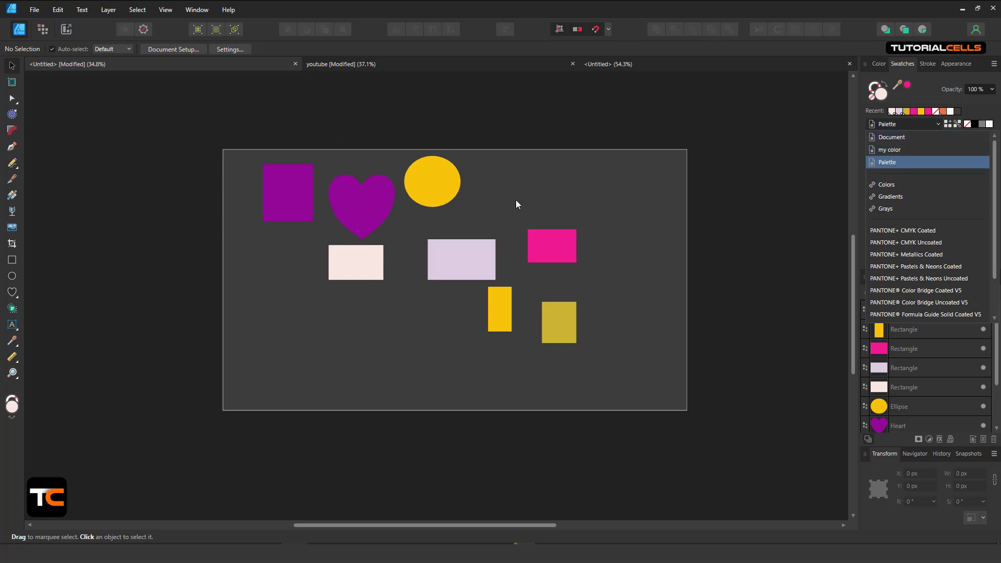
pyautogui.click(793, 267)
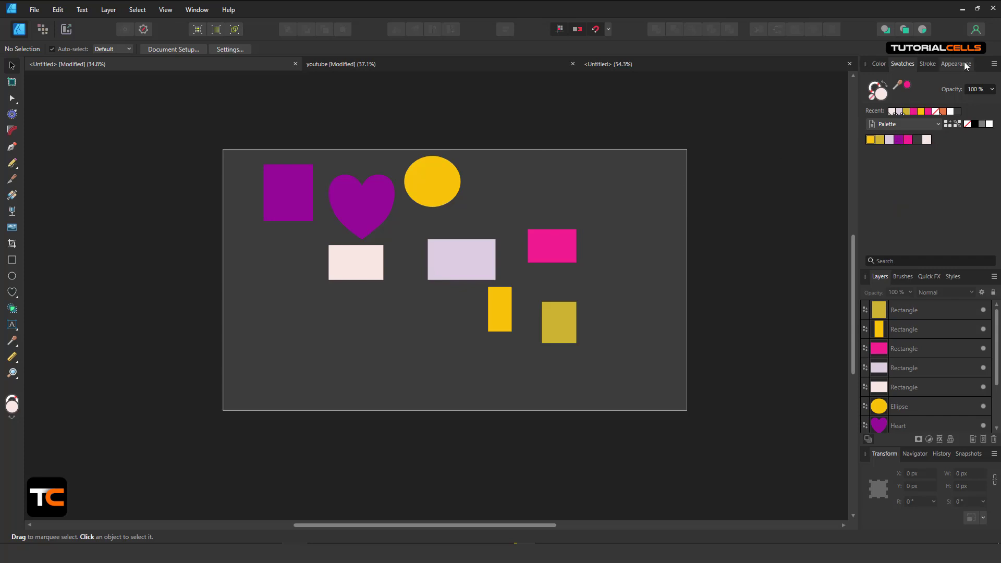
# Try the Small swatch appearance for the palette and set it back to Medium
pyautogui.click(994, 63)
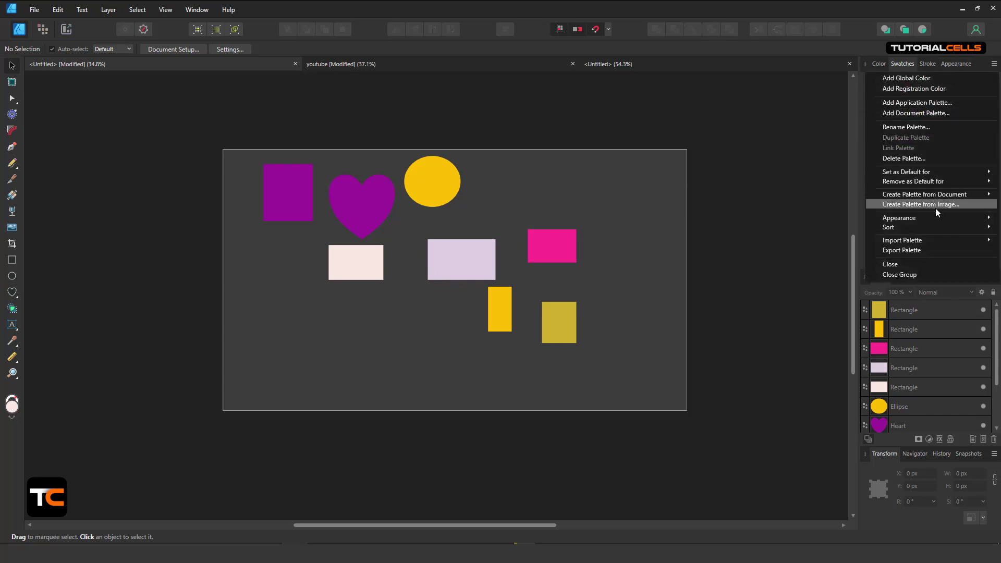
pyautogui.moveTo(919, 218)
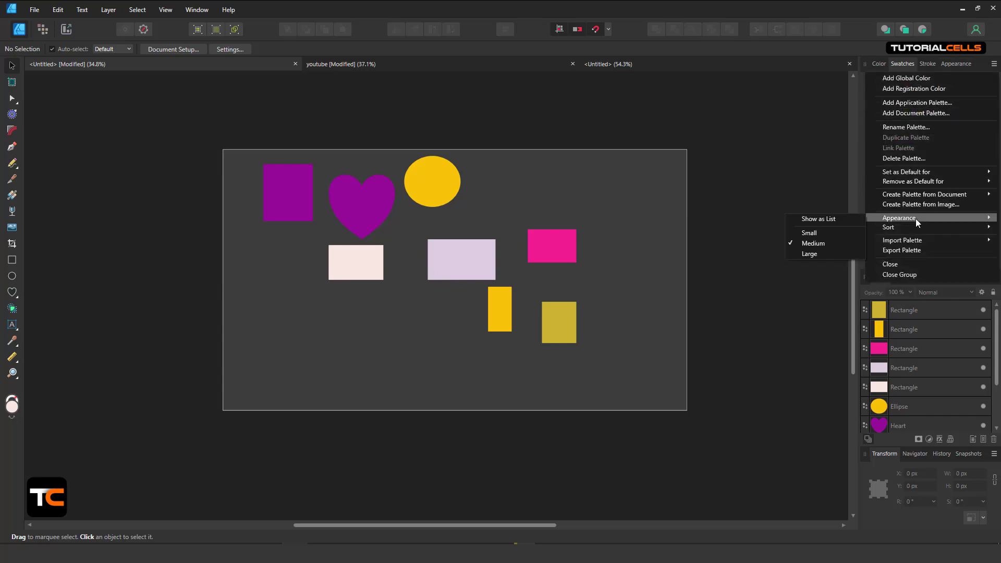
pyautogui.click(832, 233)
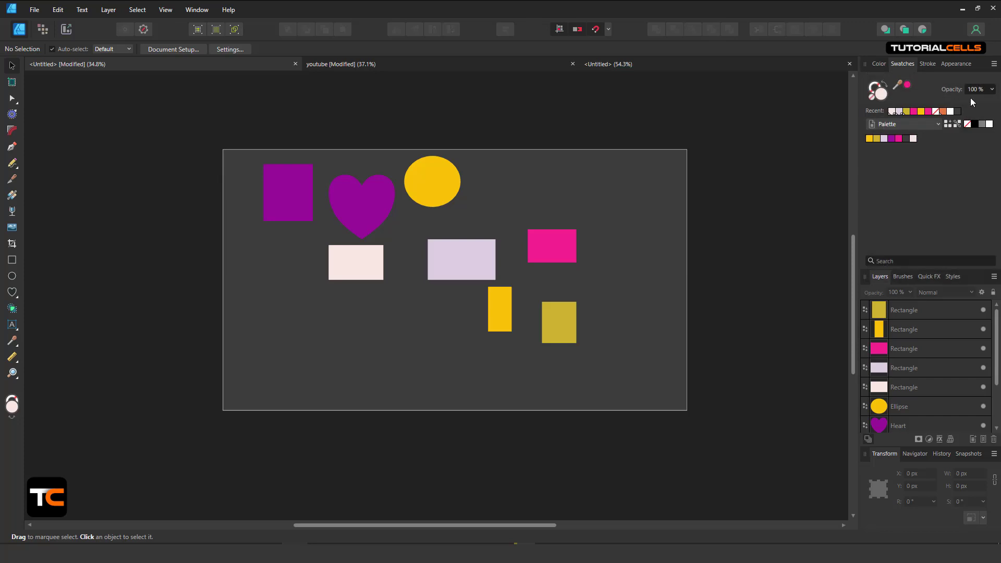
pyautogui.click(994, 64)
pyautogui.moveTo(922, 218)
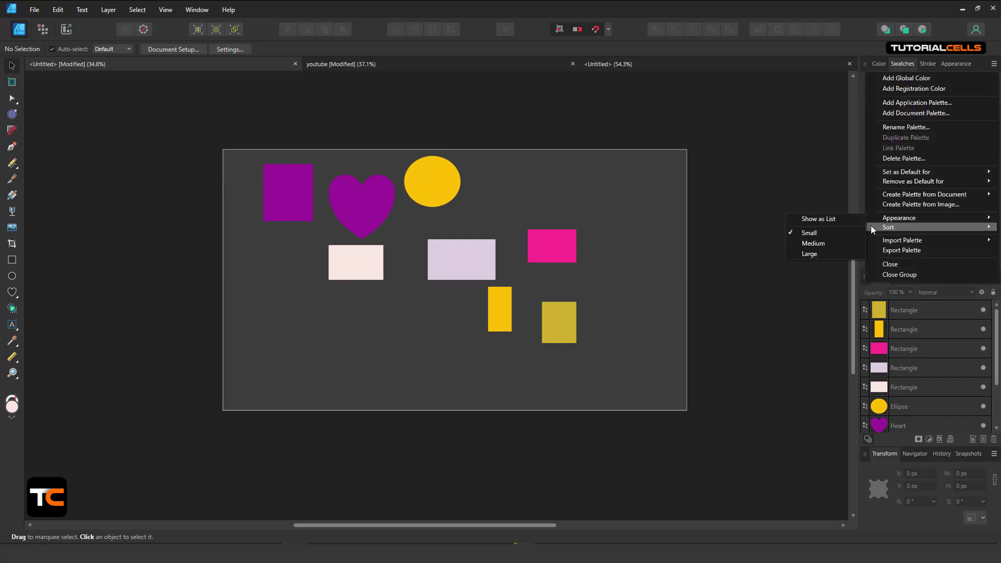
pyautogui.click(830, 244)
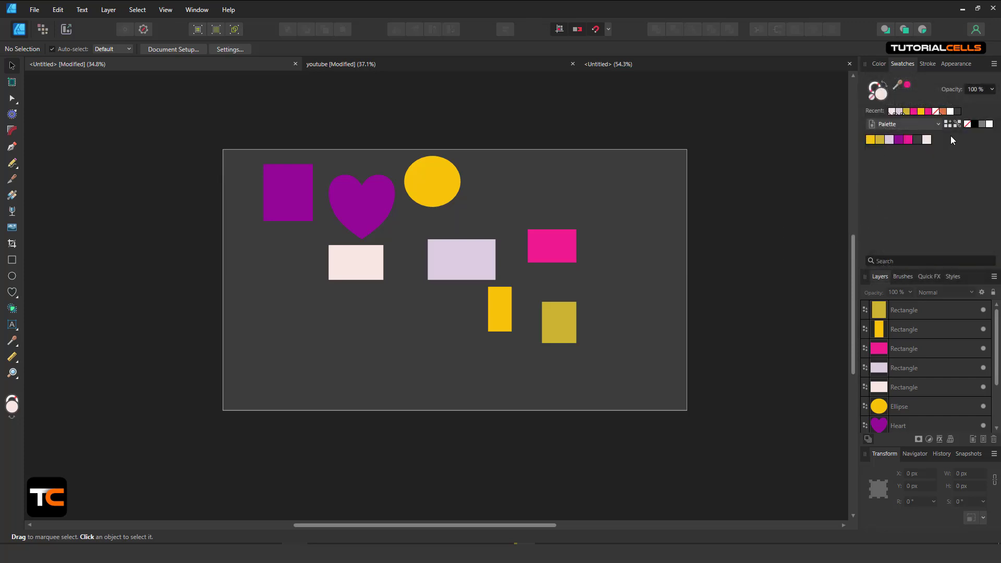
# Look over the palette import and export options for the swatches
pyautogui.click(994, 64)
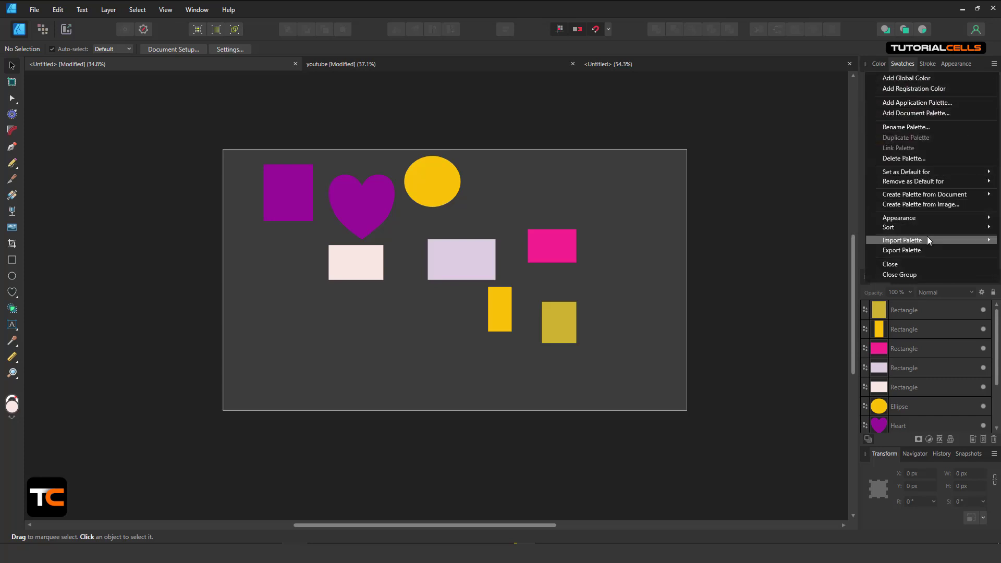
pyautogui.moveTo(928, 237)
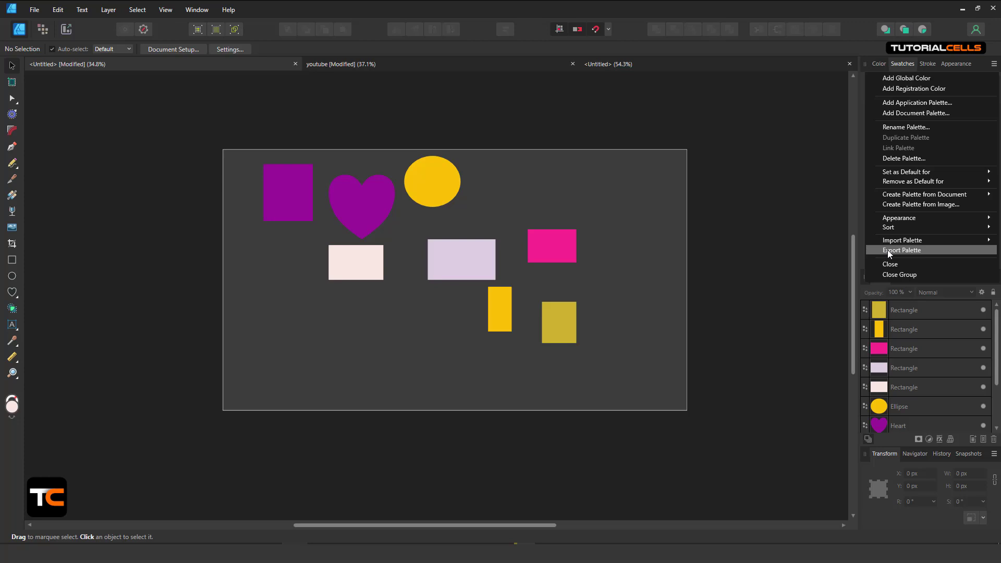
pyautogui.moveTo(895, 240)
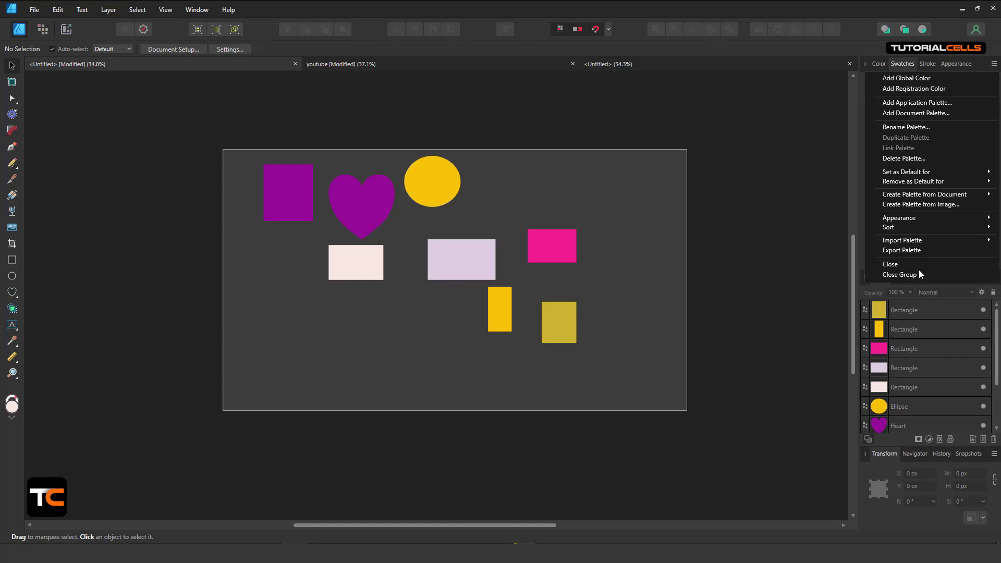
pyautogui.click(817, 198)
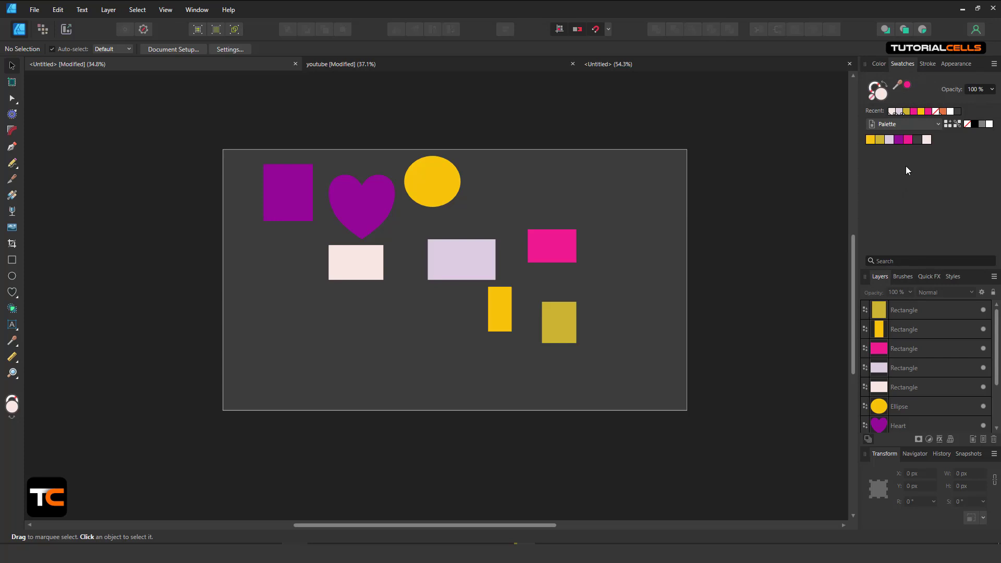
# Display the my color document palette in the swatches
pyautogui.scroll(2, 520, 243)
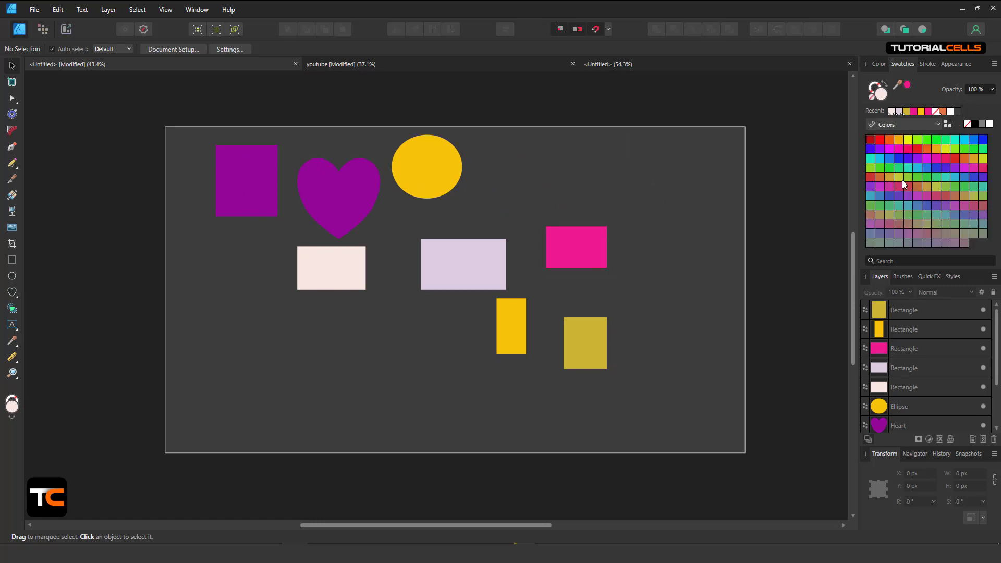
pyautogui.click(925, 124)
pyautogui.scroll(2, 903, 160)
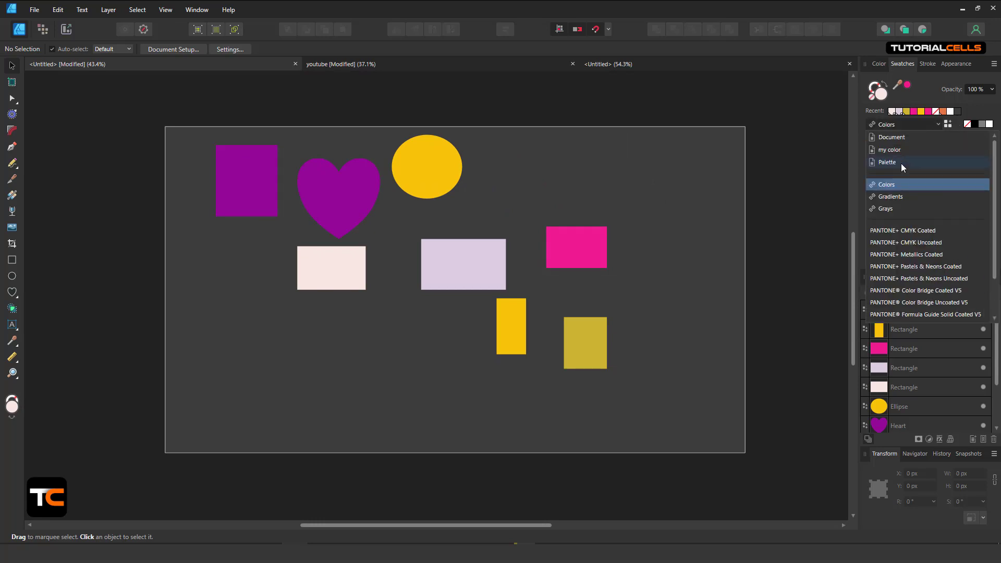
pyautogui.click(899, 153)
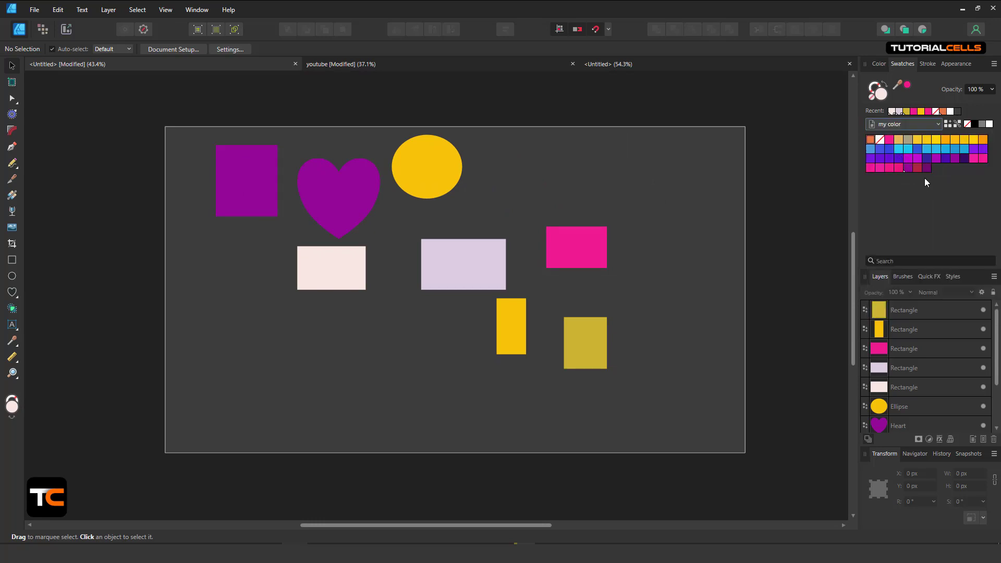
# Switch to the Sessions College colour calculator in the browser and try the complementary harmony with #4bff22 as the base colour
pyautogui.rightClick(930, 170)
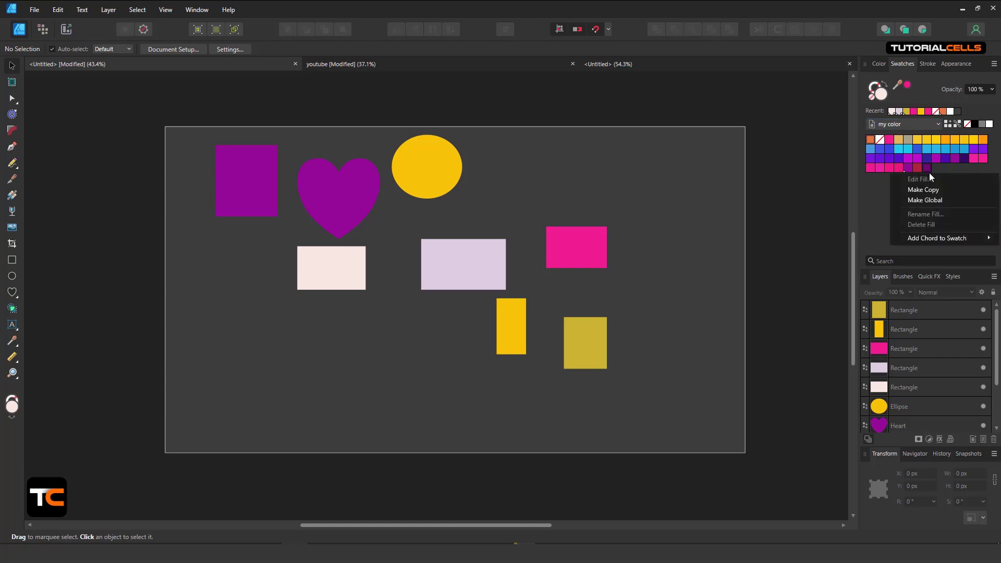
pyautogui.moveTo(933, 239)
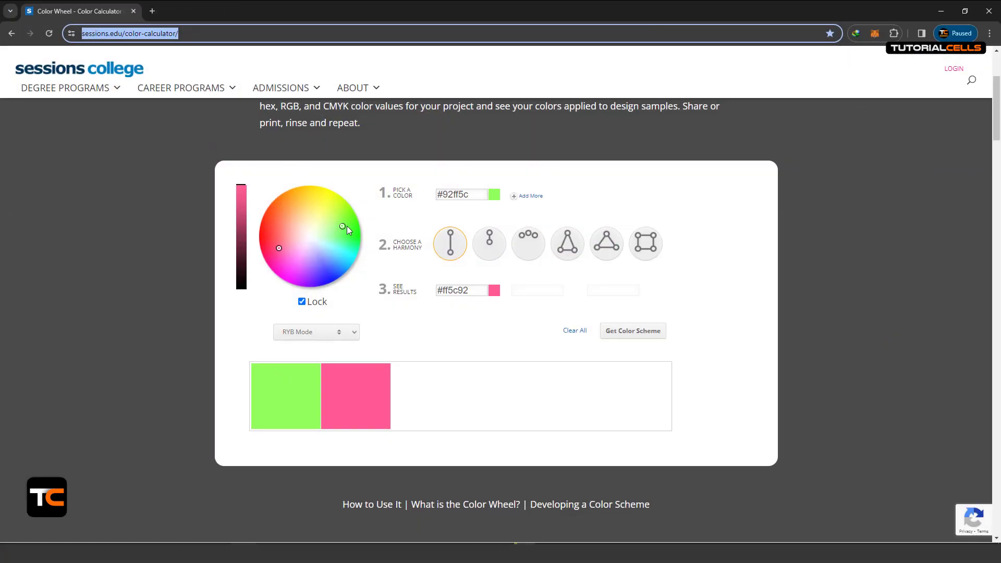
pyautogui.click(447, 251)
pyautogui.moveTo(342, 227); pyautogui.dragTo(360, 236)
pyautogui.moveTo(279, 248)
pyautogui.mouseDown()
pyautogui.moveTo(303, 282)
pyautogui.moveTo(275, 258)
pyautogui.mouseUp()
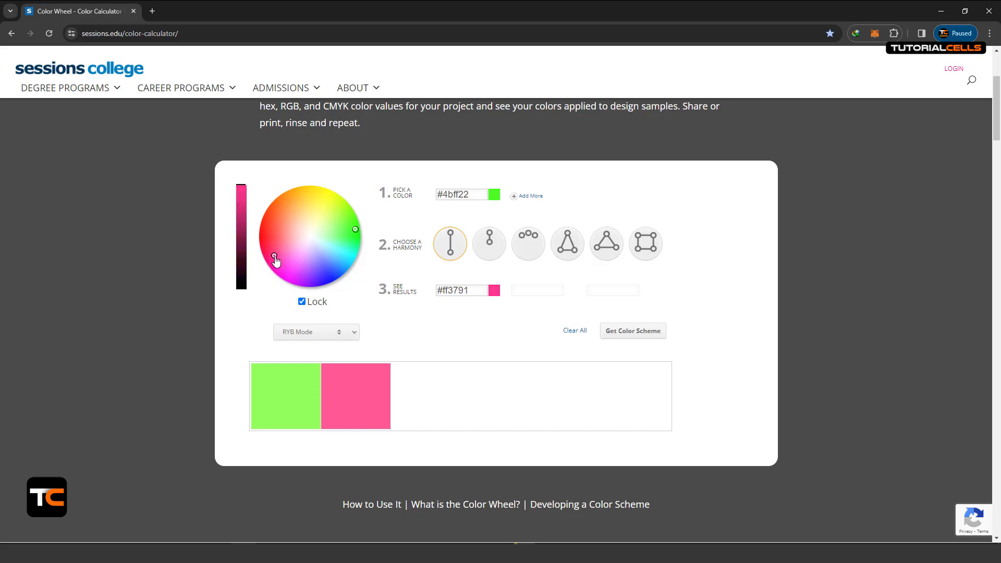
pyautogui.click(446, 248)
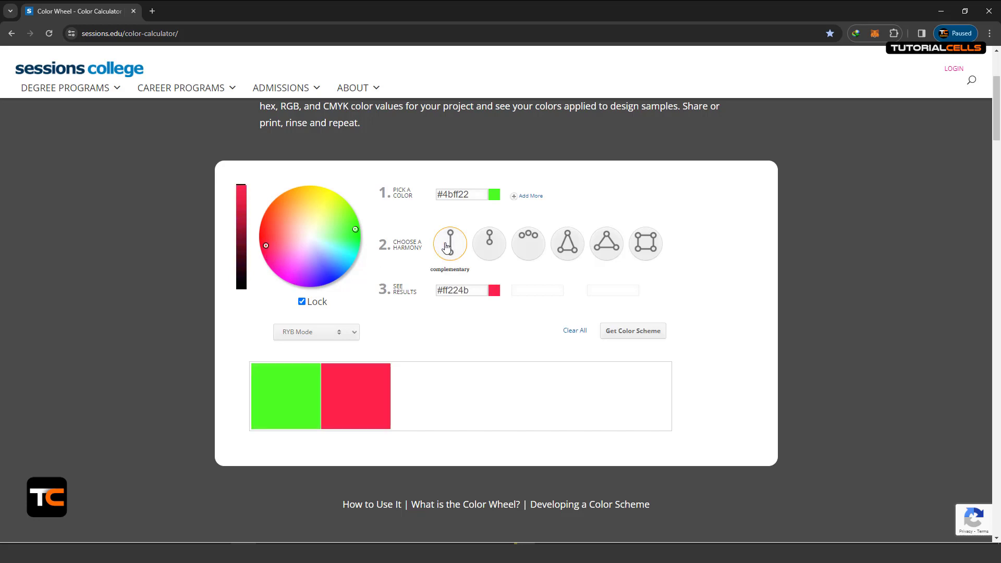
# Compare the calculator's other colour harmonies for the same base colour, including analogous, split complementary and the four-colour harmony
pyautogui.click(485, 244)
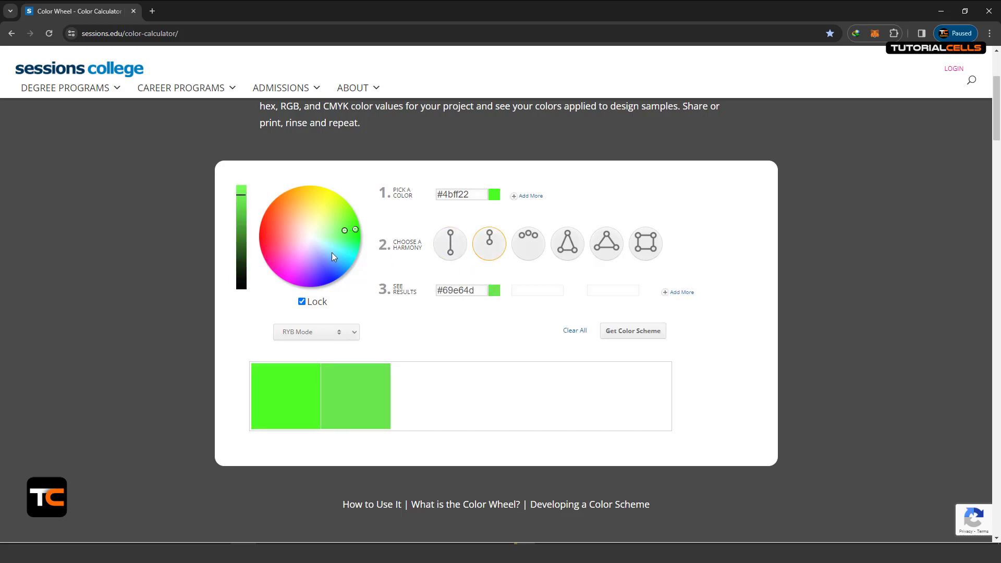
pyautogui.moveTo(344, 230); pyautogui.dragTo(302, 257)
pyautogui.click(522, 249)
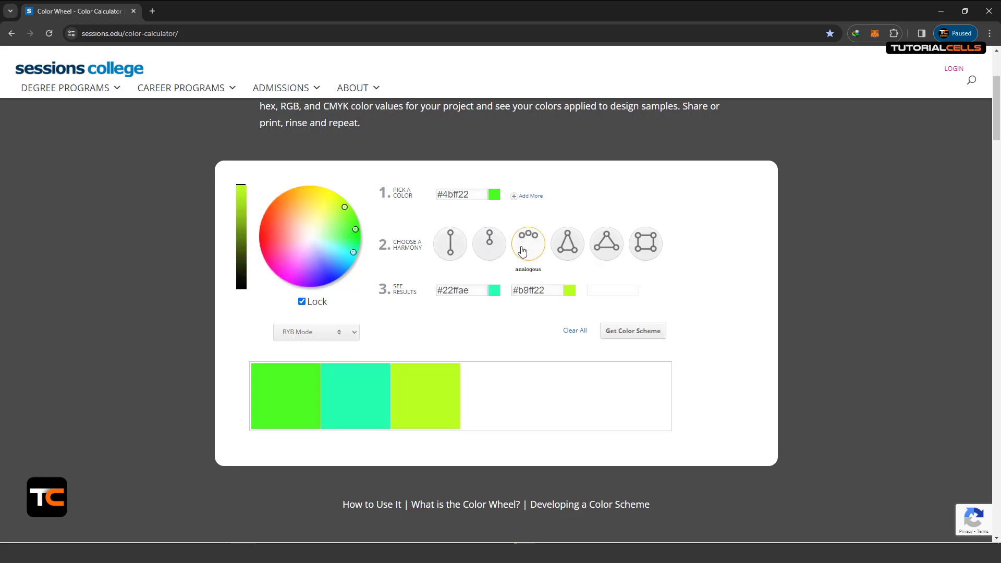
pyautogui.click(568, 248)
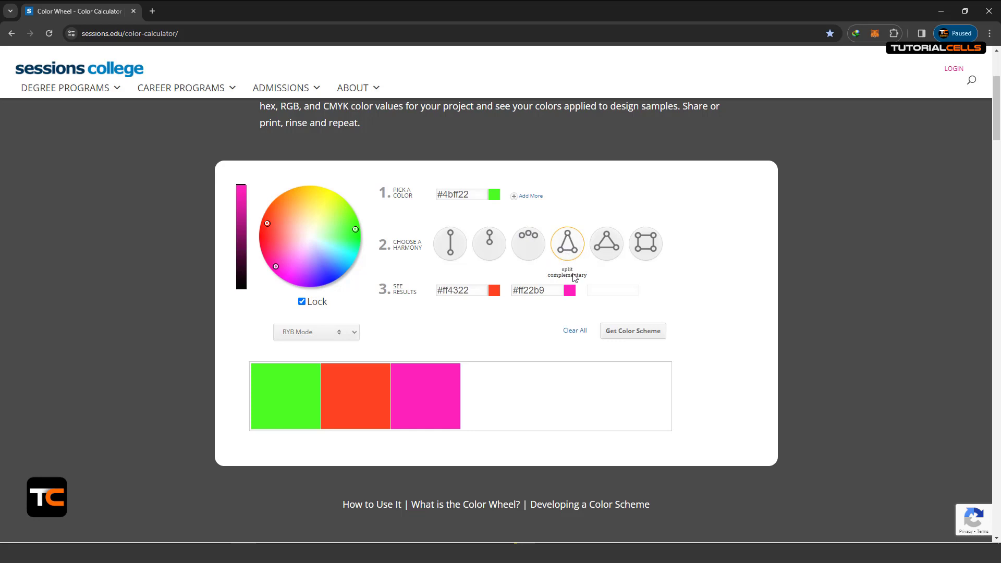
pyautogui.click(604, 260)
pyautogui.click(645, 244)
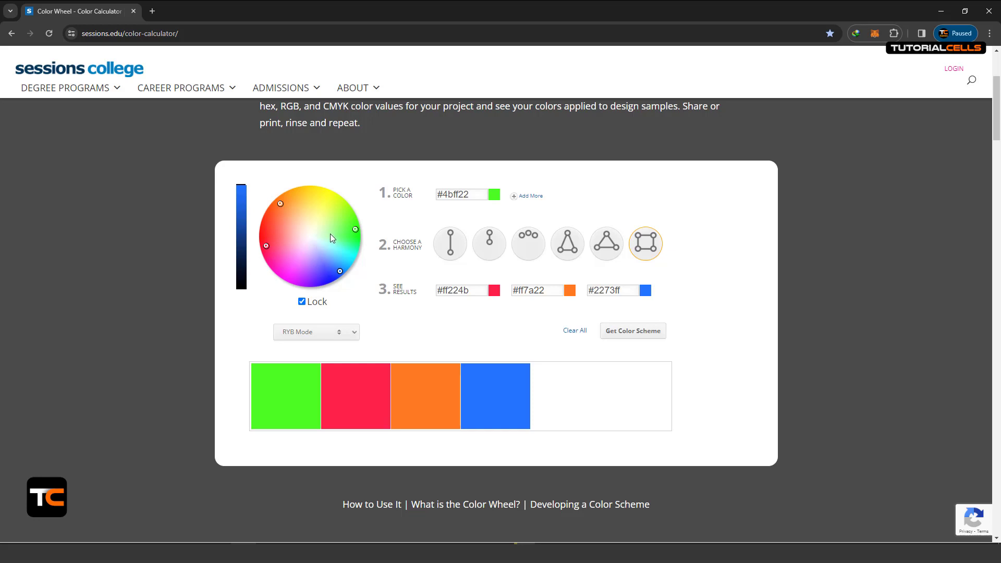
# Switch back to Affinity Designer and add a Complementary chord of the last dark purple swatch to the my color palette
pyautogui.click(294, 542)
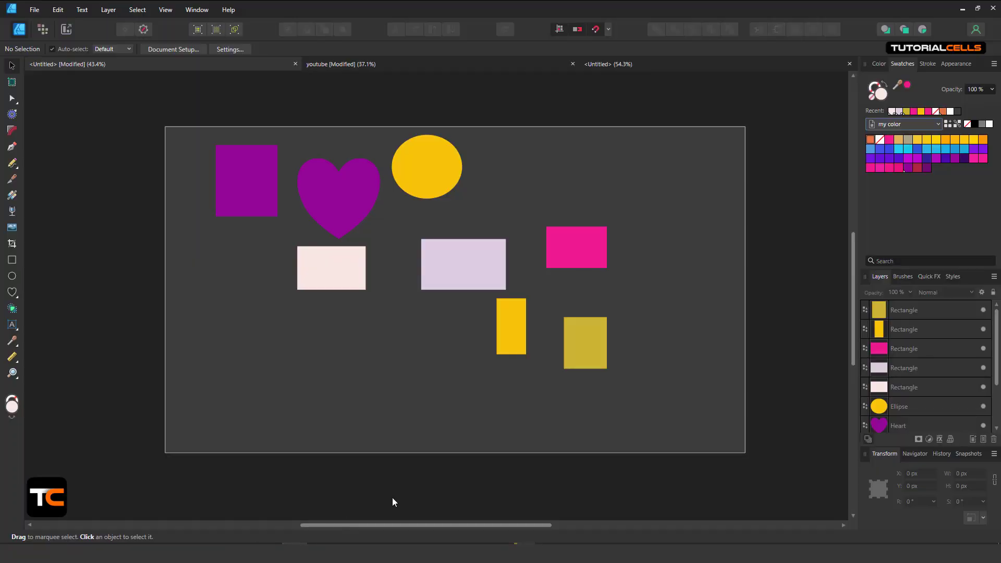
pyautogui.rightClick(928, 168)
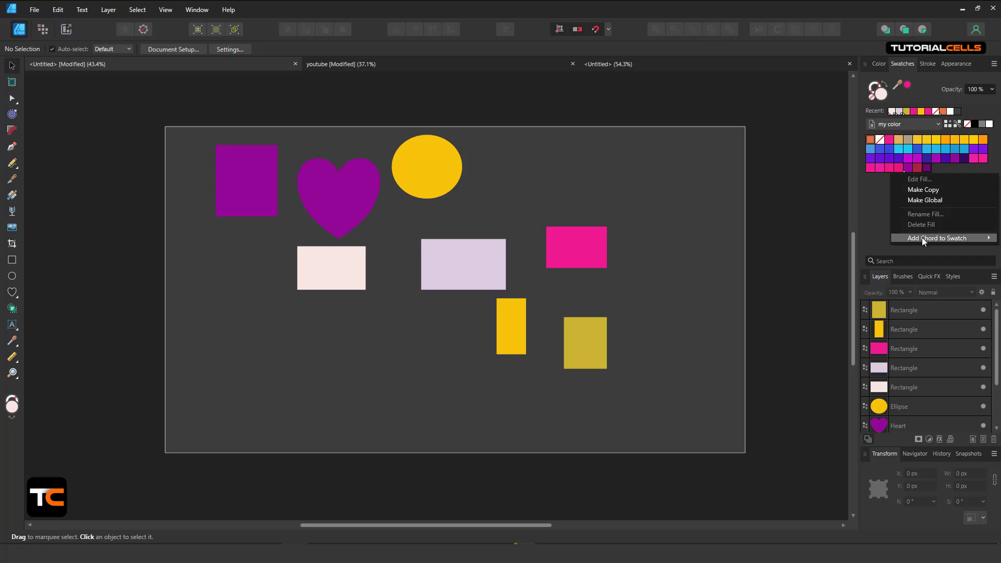
pyautogui.moveTo(923, 238)
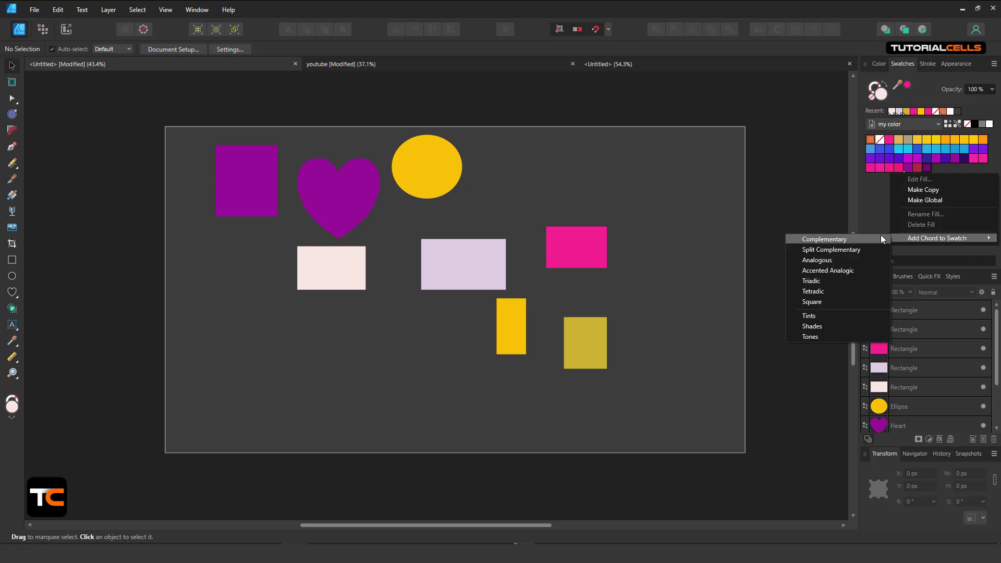
pyautogui.click(852, 239)
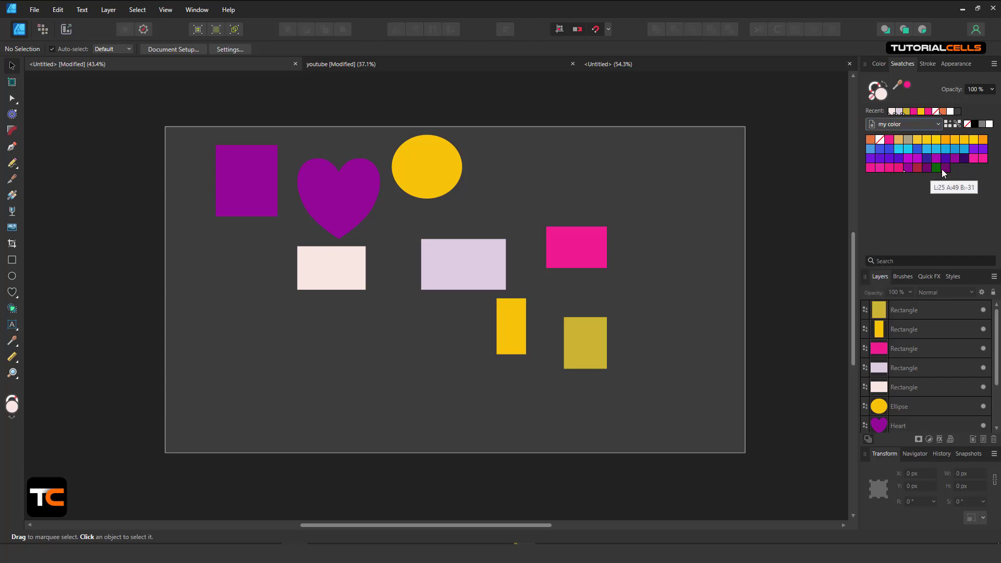
# Add a Square chord of the light blue swatch near the end of the second row to the palette
pyautogui.rightClick(964, 150)
pyautogui.moveTo(933, 220)
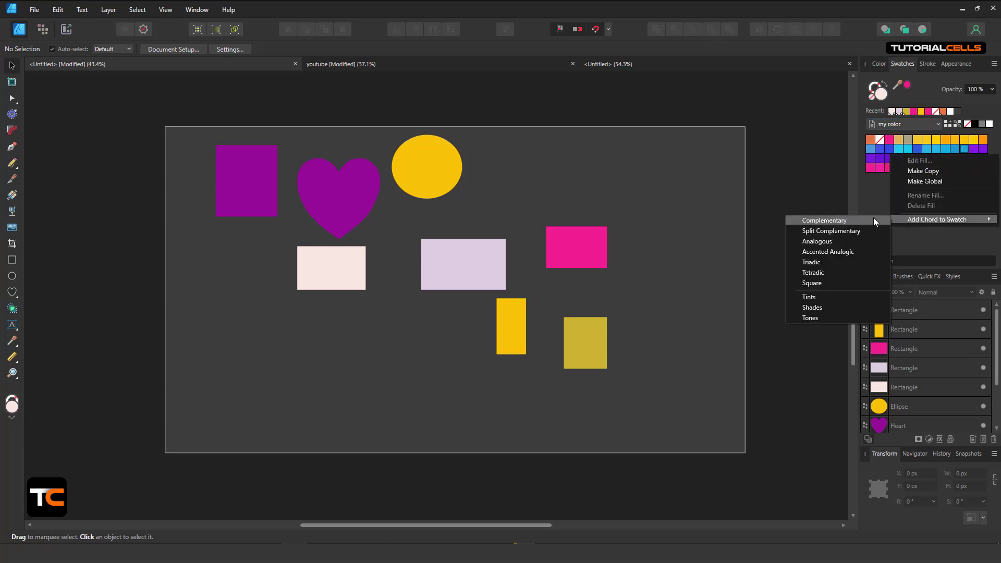
pyautogui.click(826, 284)
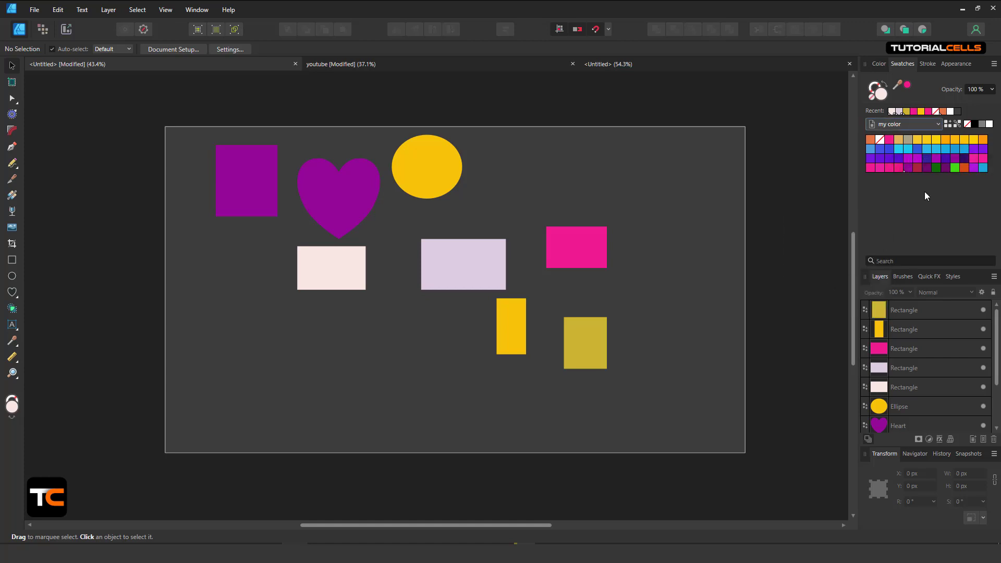
# Add a Tints chord of the orange swatch at the end of the first row to the palette
pyautogui.rightClick(984, 140)
pyautogui.moveTo(949, 211)
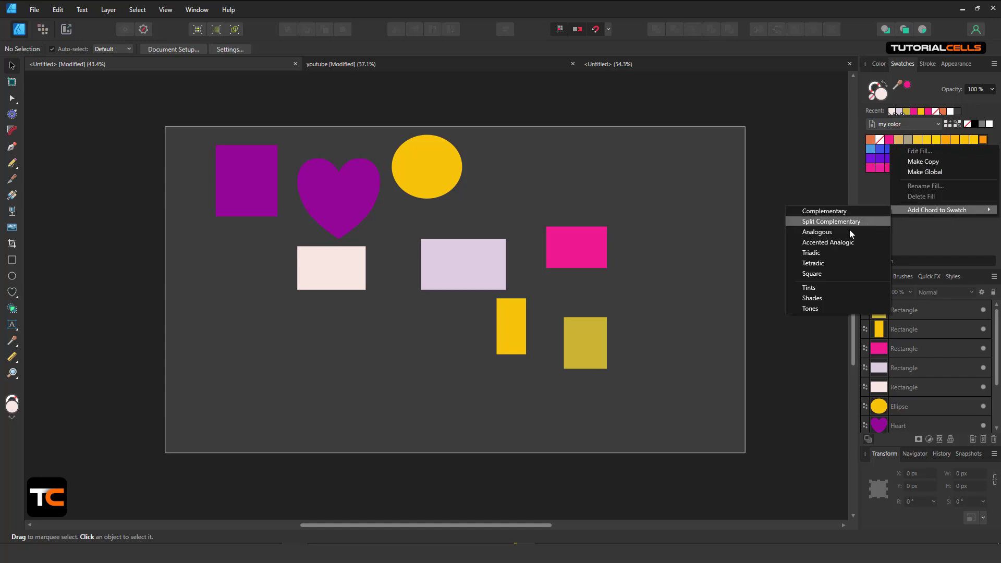
pyautogui.click(821, 289)
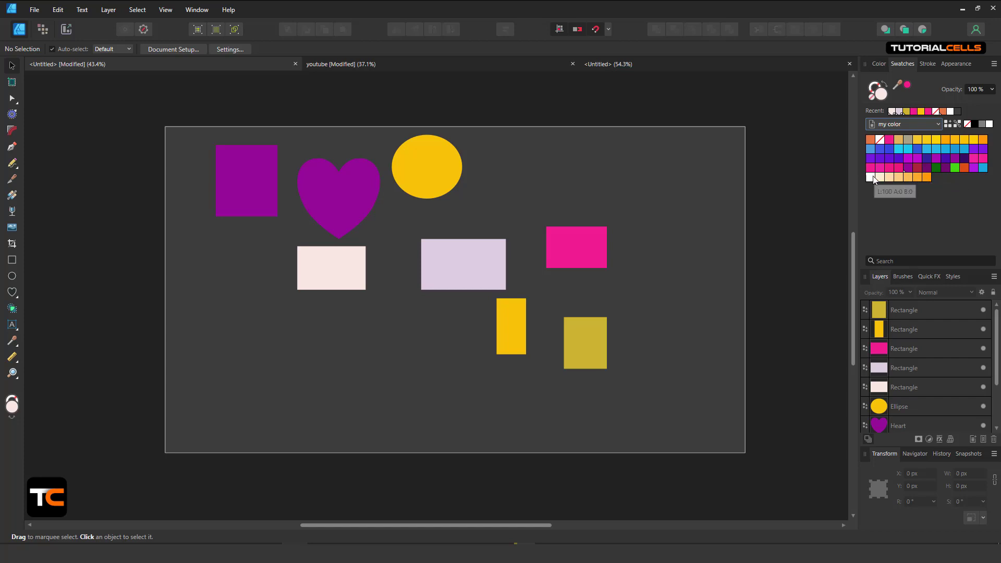
# Add a Shades chord of the dark purple swatch beside the dark green one to the palette
pyautogui.rightClick(947, 169)
pyautogui.moveTo(921, 238)
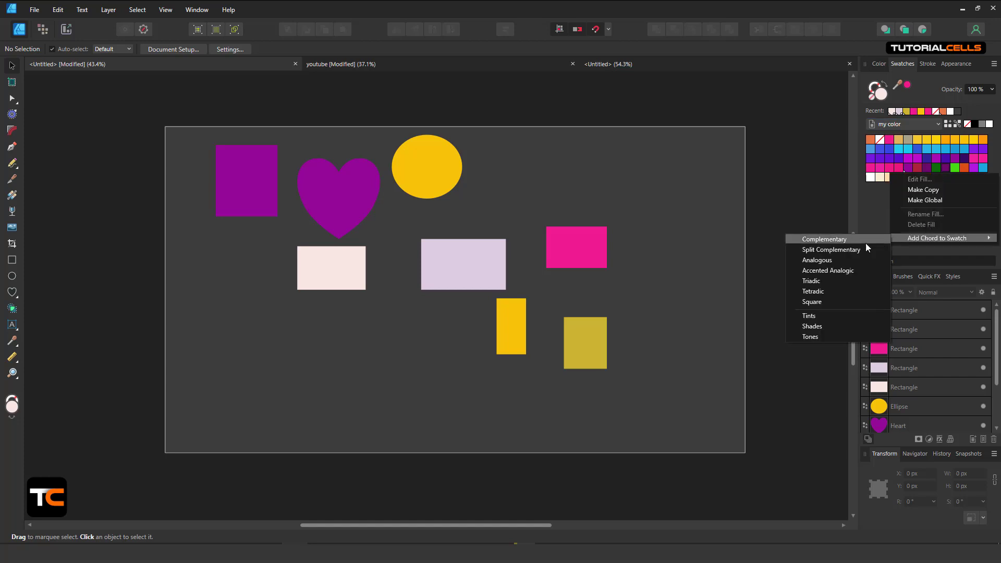
pyautogui.click(826, 327)
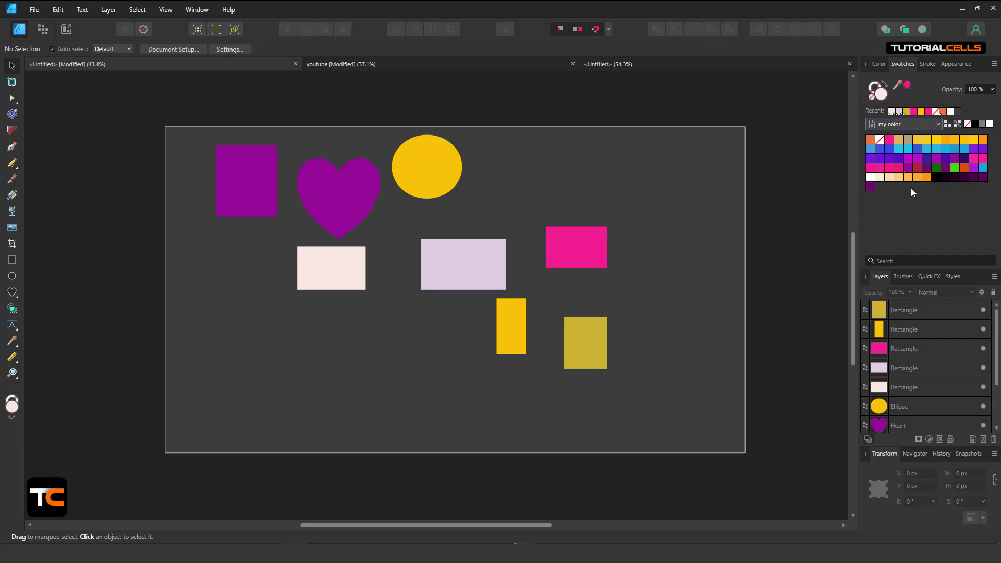
# Add a Tones chord of the first pink swatch in the fourth row to the palette
pyautogui.rightClick(945, 158)
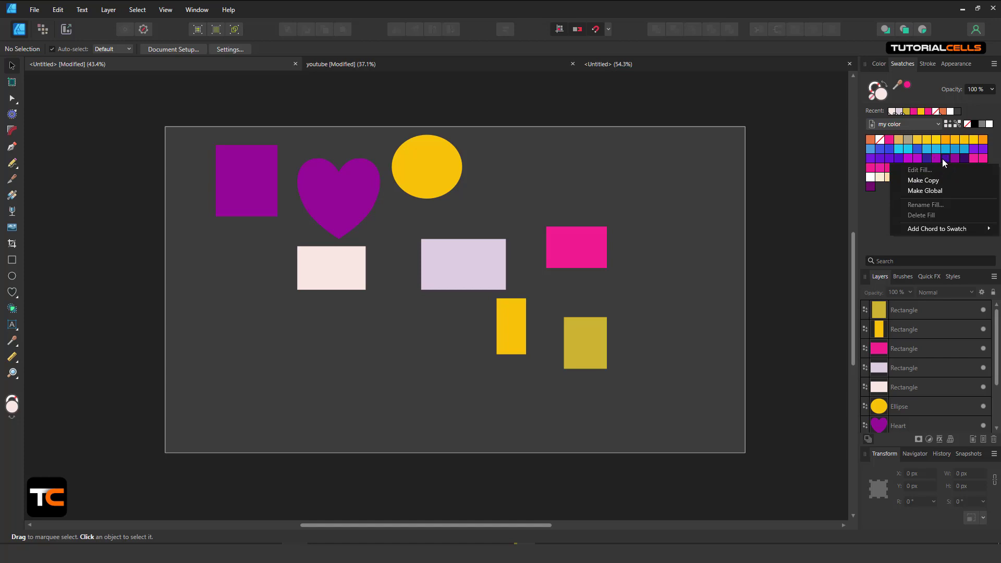
pyautogui.rightClick(872, 168)
pyautogui.moveTo(889, 240)
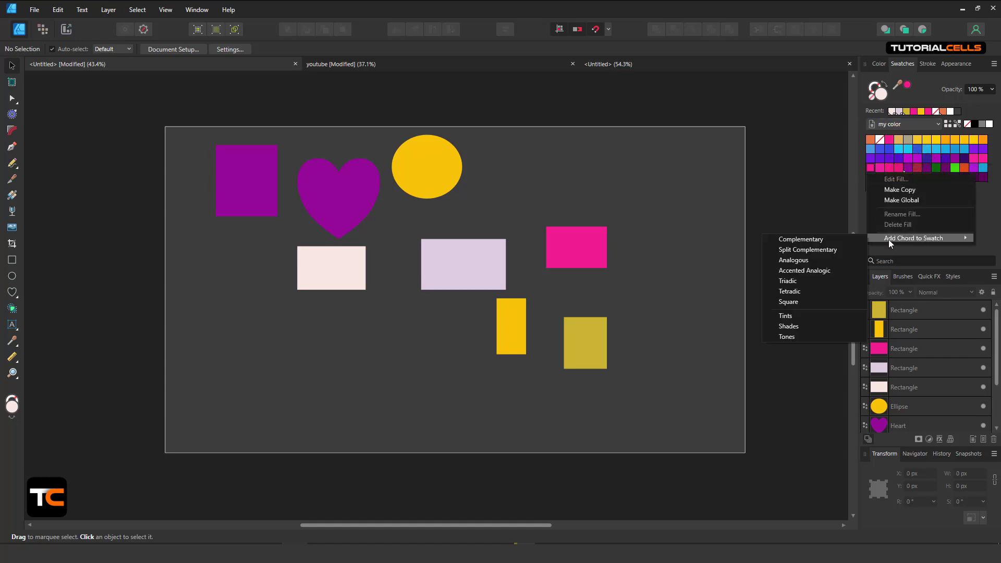
pyautogui.click(790, 337)
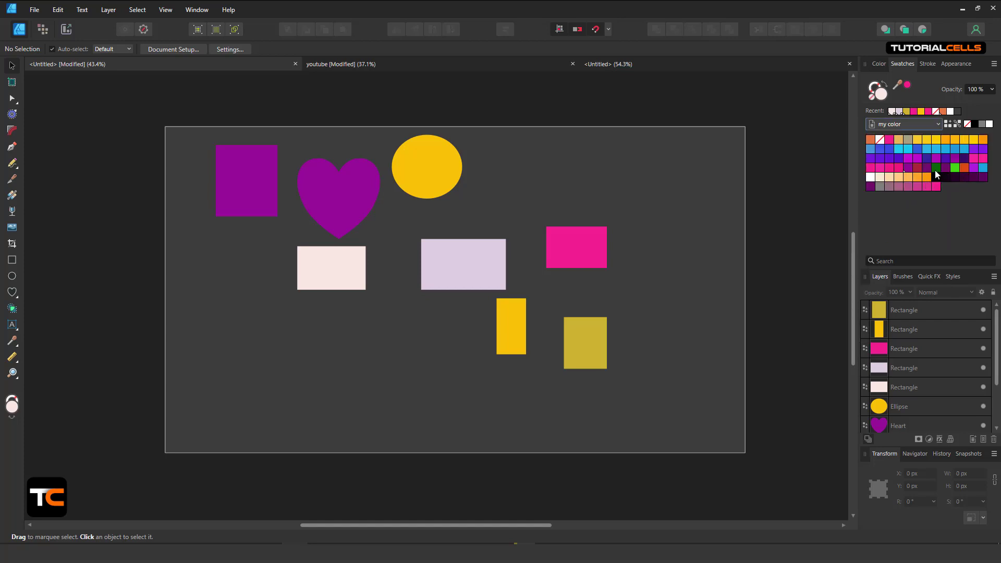
# Display the Document palette and add a Tones chord of its mustard global colour
pyautogui.click(913, 123)
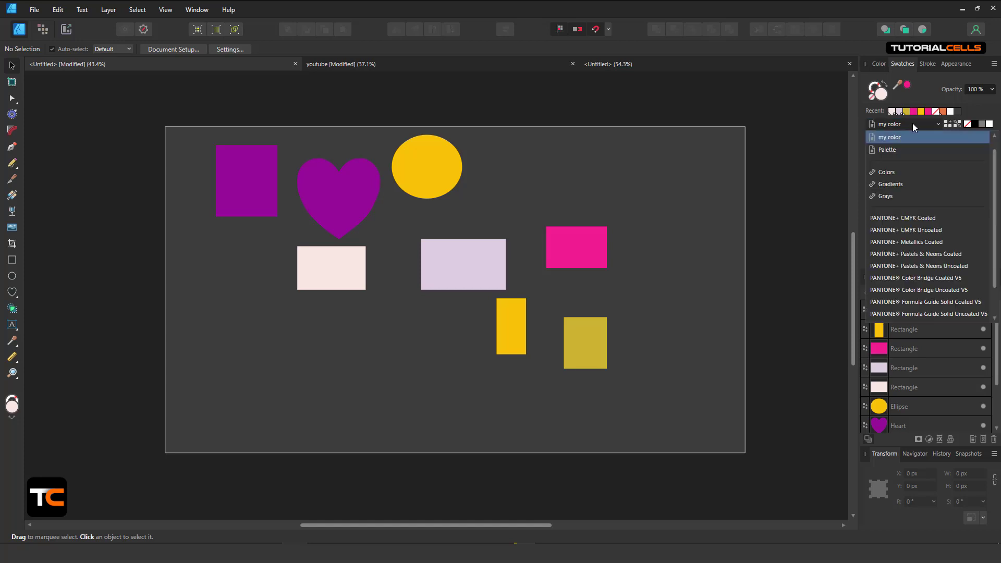
pyautogui.scroll(1, 896, 163)
pyautogui.click(901, 137)
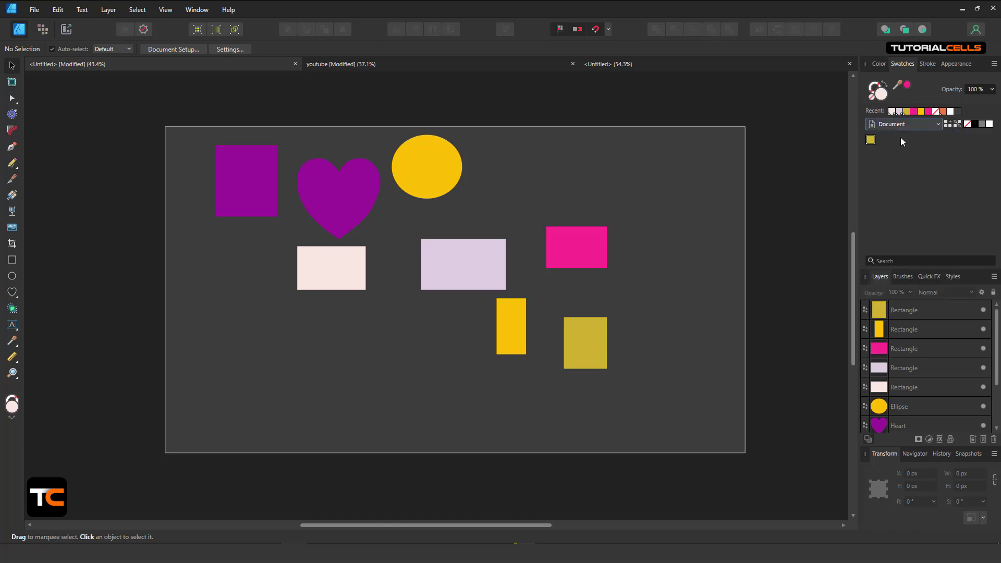
pyautogui.rightClick(870, 139)
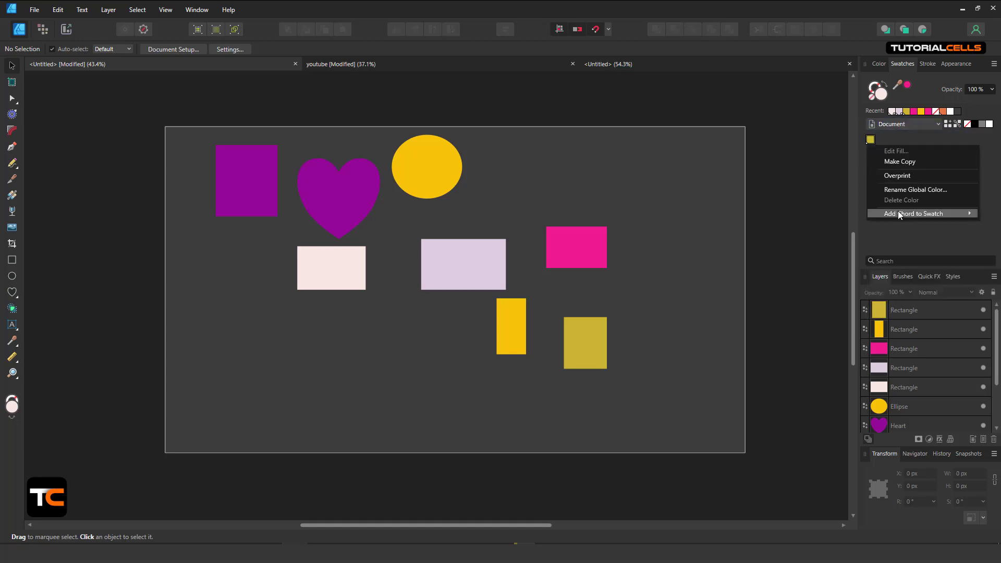
pyautogui.moveTo(898, 213)
pyautogui.click(810, 311)
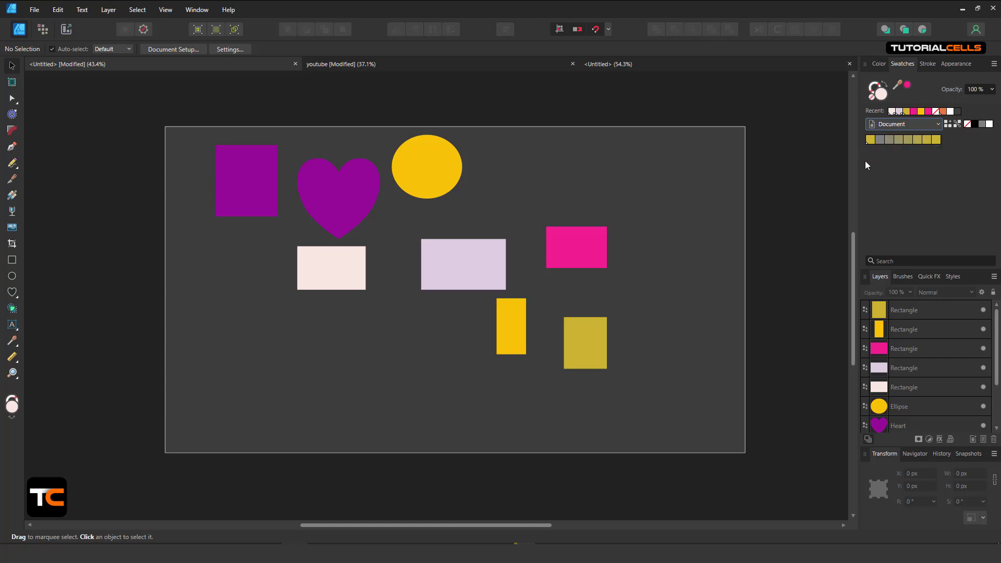
# Add the pink rectangle's fill to the Document palette along with its Tints chord, and deselect the rectangle
pyautogui.click(569, 248)
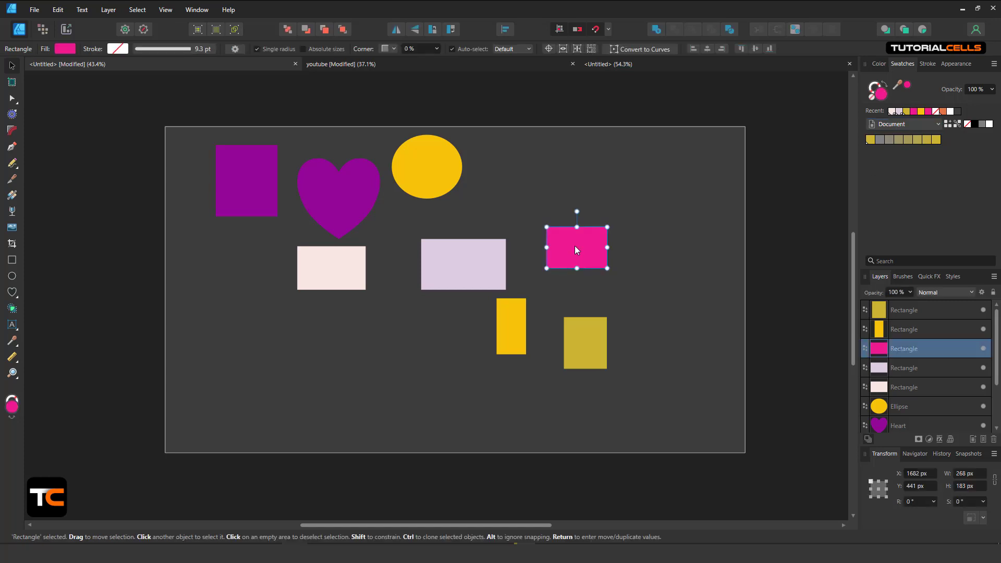
pyautogui.click(949, 124)
pyautogui.rightClick(945, 142)
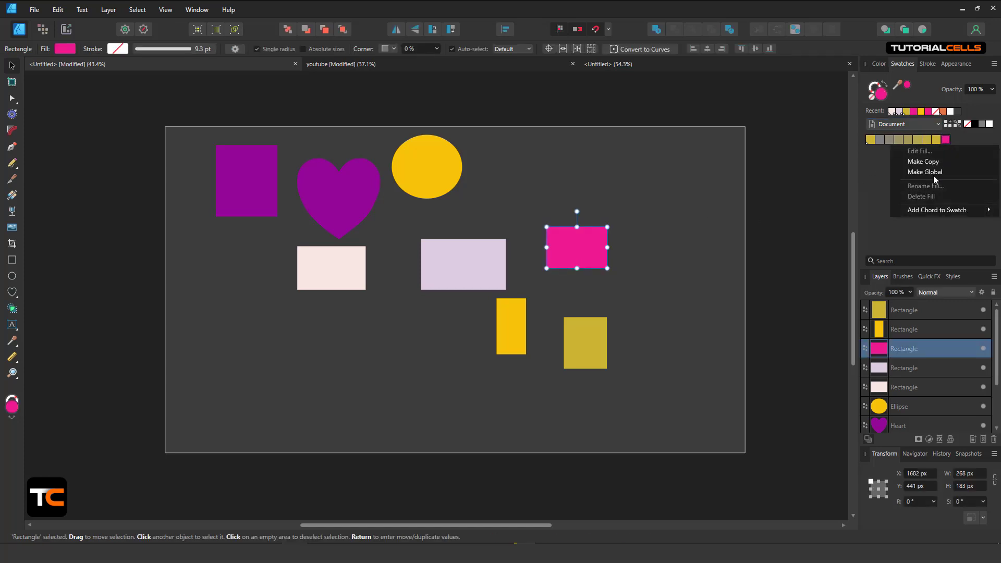
pyautogui.moveTo(927, 209)
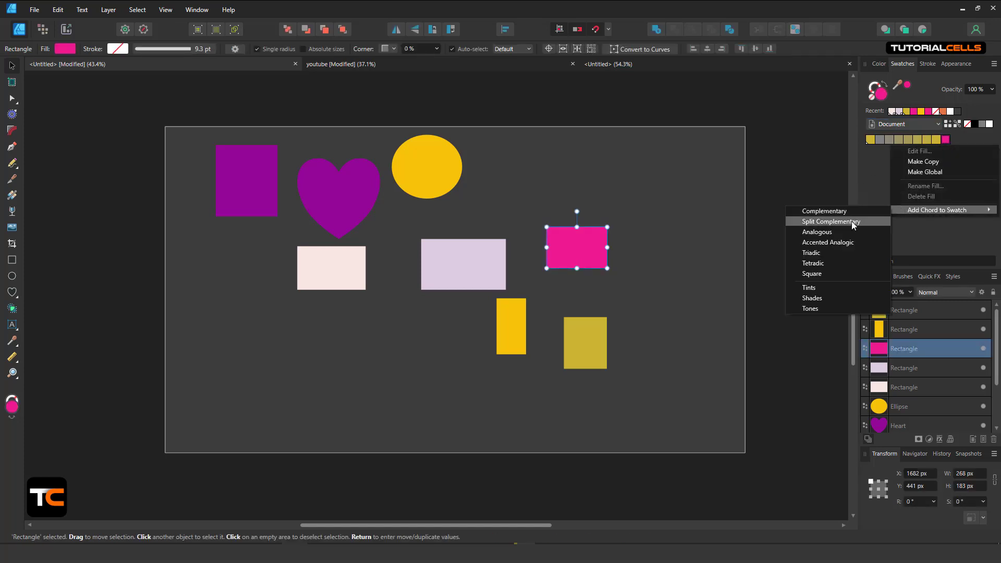
pyautogui.click(822, 290)
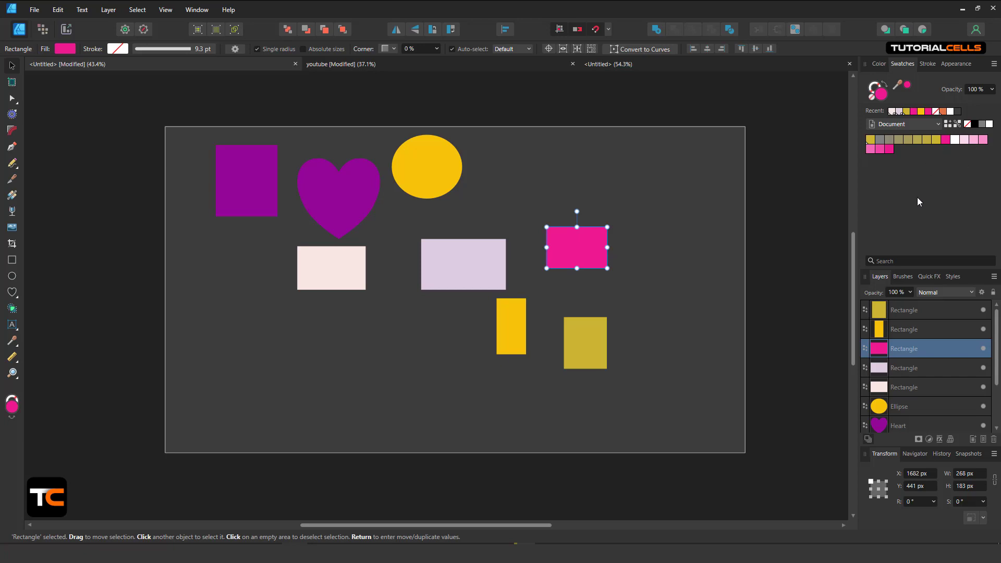
pyautogui.press('Return')
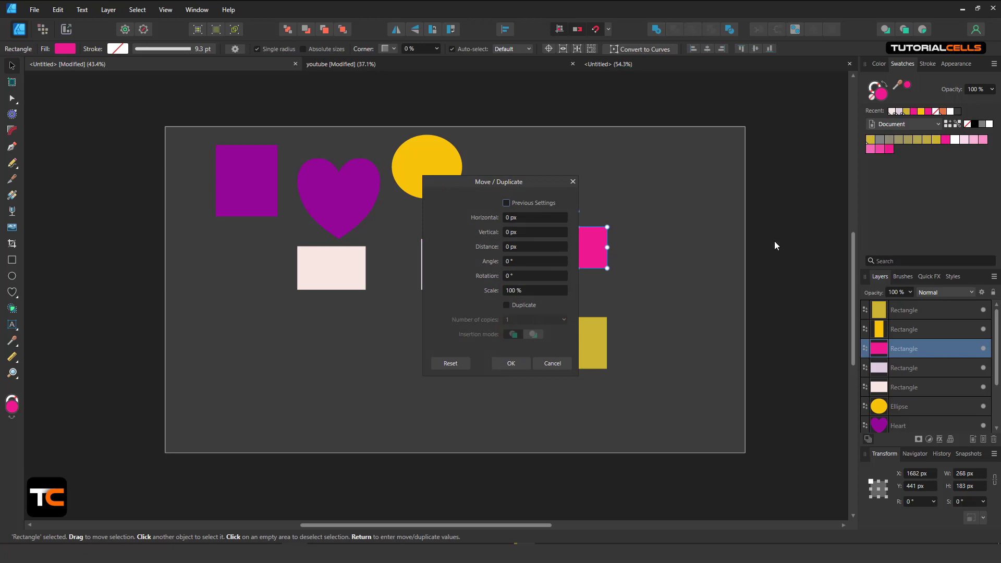
pyautogui.click(549, 362)
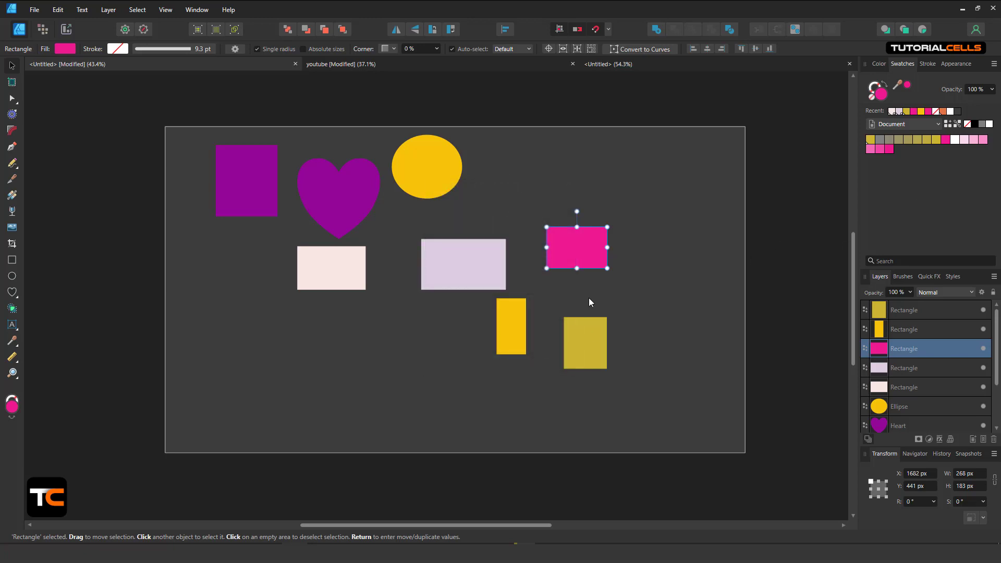
pyautogui.click(625, 199)
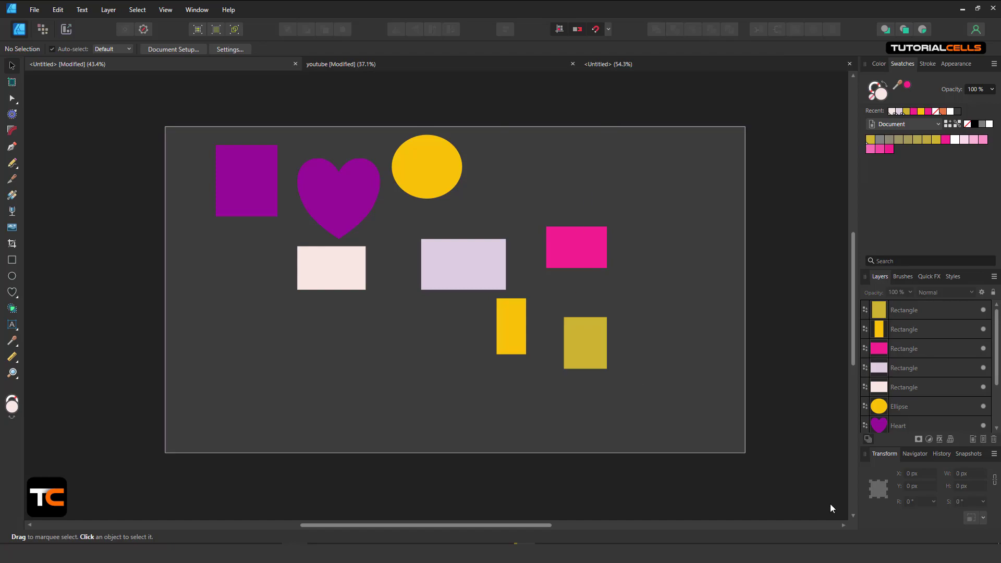